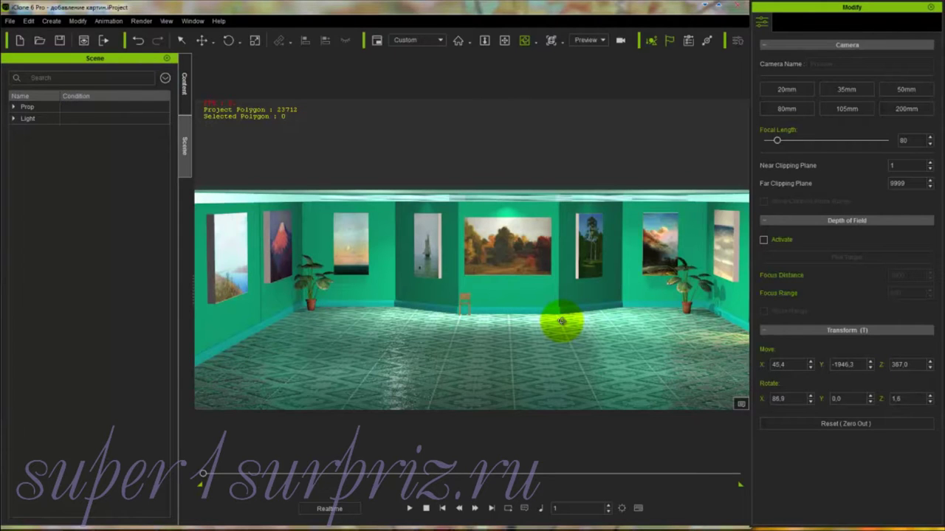
Step: Add a new camera to the scene from a wide view of the whole gallery hall
{"action": "left_click_drag", "start_coordinate": [562, 321], "coordinate": [527, 349]}
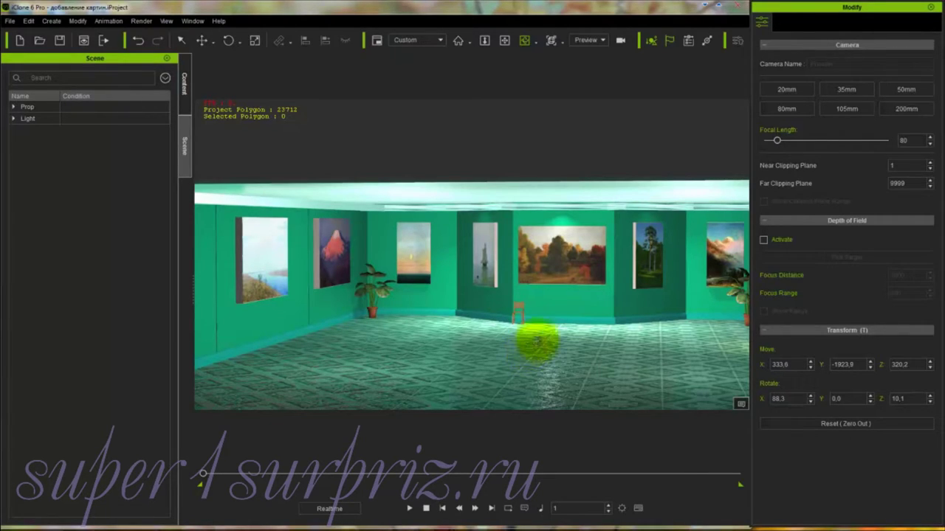
{"action": "scroll", "coordinate": [537, 336], "scroll_direction": "down", "scroll_amount": 5}
{"action": "scroll", "coordinate": [537, 334], "scroll_direction": "up", "scroll_amount": 1}
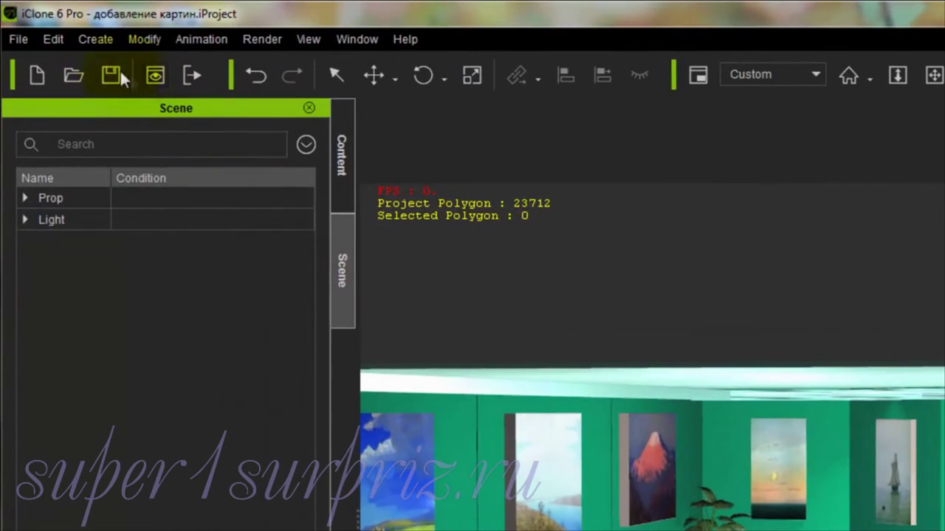
{"action": "left_click", "coordinate": [91, 34]}
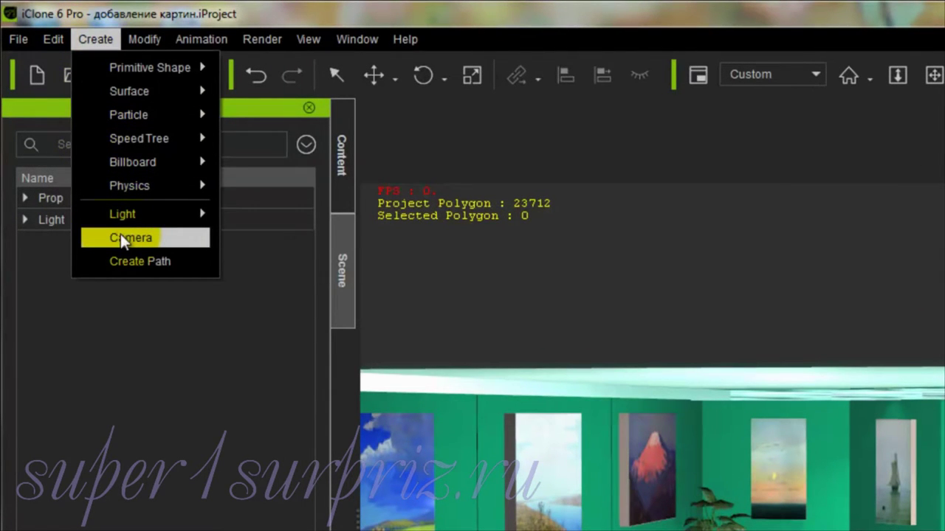
{"action": "left_click", "coordinate": [120, 236]}
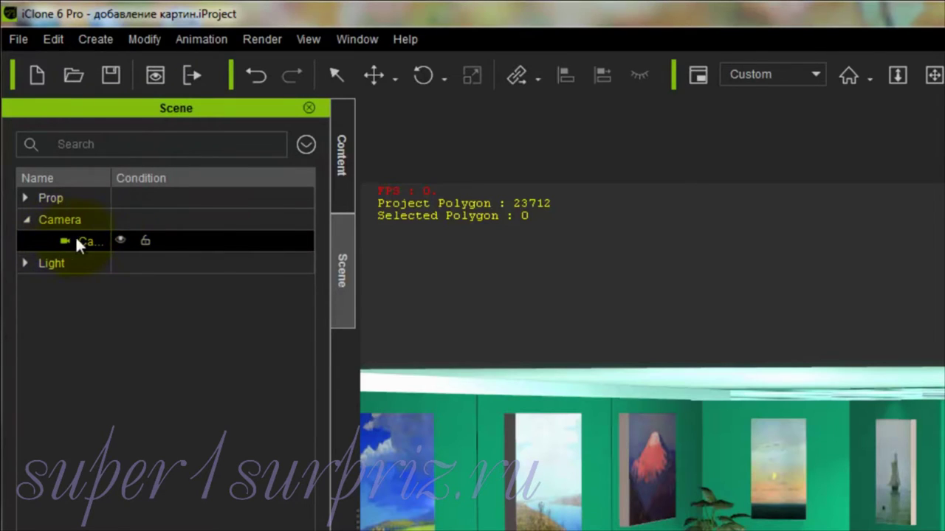
Step: Widen the Name column of the scene list and rename the new camera 01
{"action": "left_click_drag", "start_coordinate": [111, 177], "coordinate": [145, 177]}
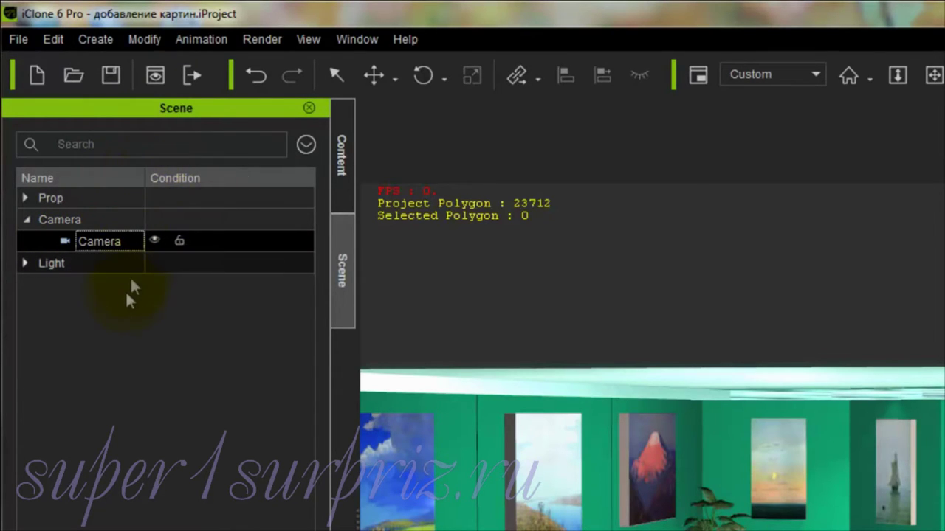
{"action": "double_click", "coordinate": [106, 242]}
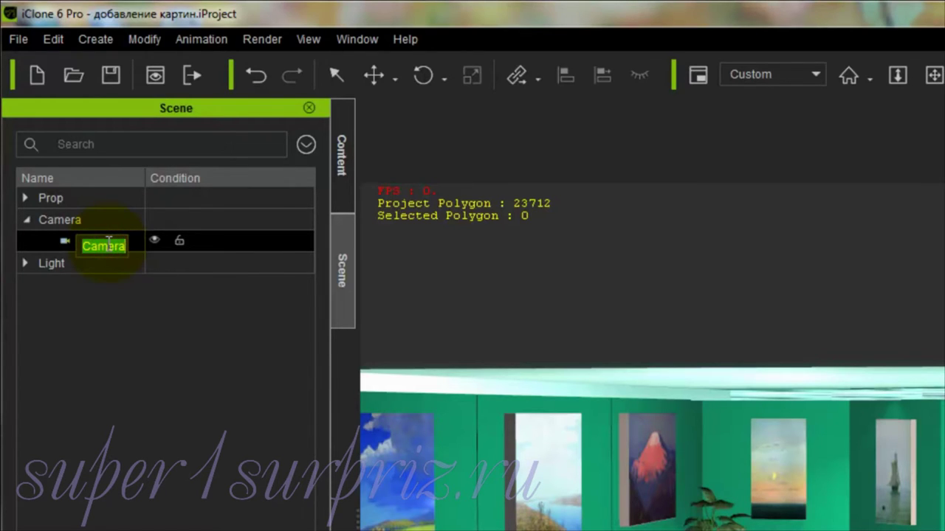
{"action": "type", "text": "01"}
{"action": "key", "text": "Return"}
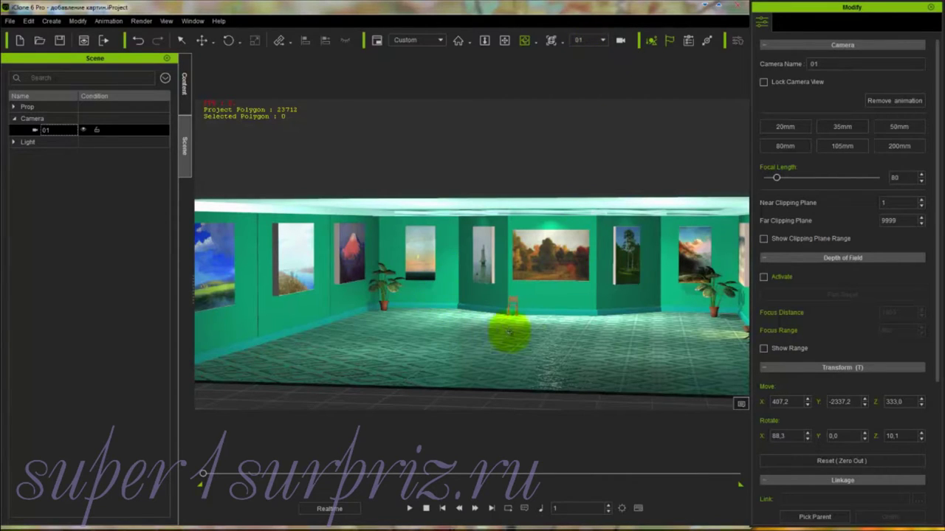
Step: Switch the viewport to the Preview camera and back away until camera 01 can be seen in front of the gallery
{"action": "left_click", "coordinate": [603, 42]}
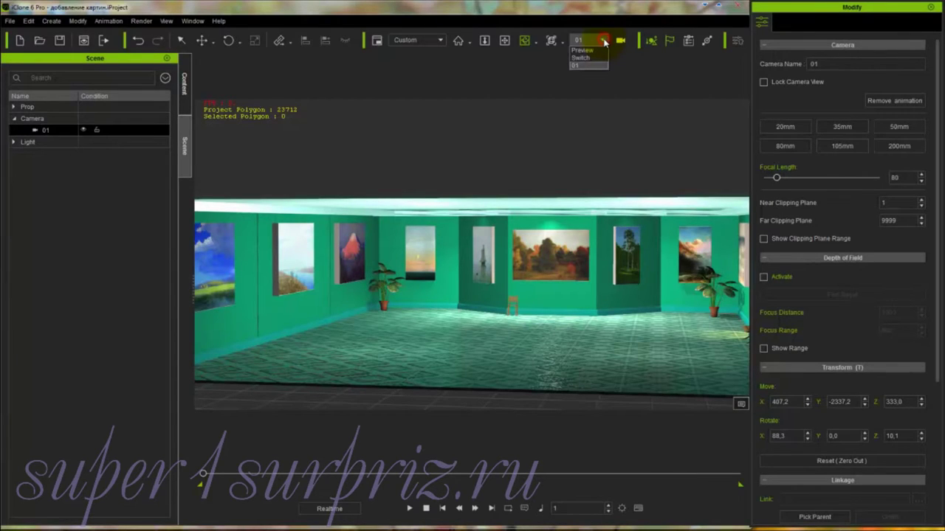
{"action": "left_click", "coordinate": [592, 50]}
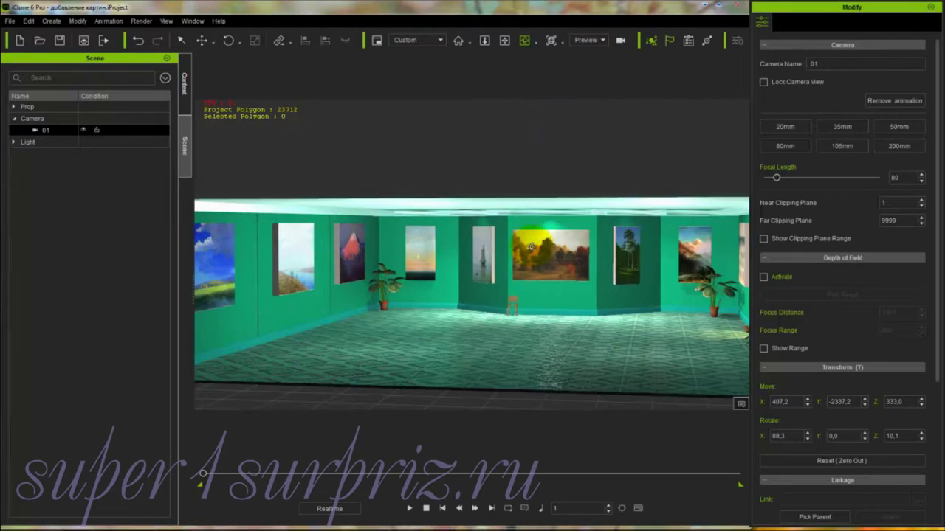
{"action": "key", "text": "z"}
{"action": "scroll", "coordinate": [531, 247], "scroll_direction": "down", "scroll_amount": 3}
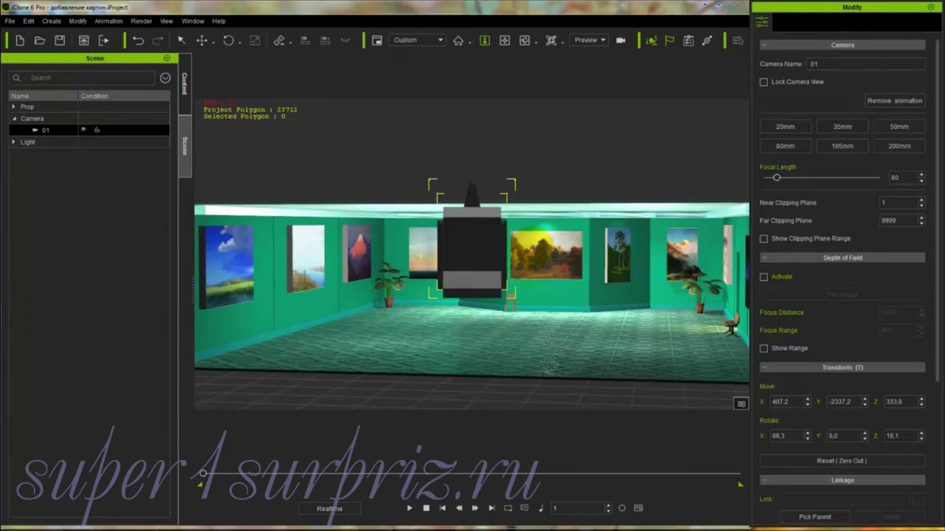
{"action": "key", "text": "x"}
{"action": "left_click_drag", "start_coordinate": [523, 285], "coordinate": [532, 387]}
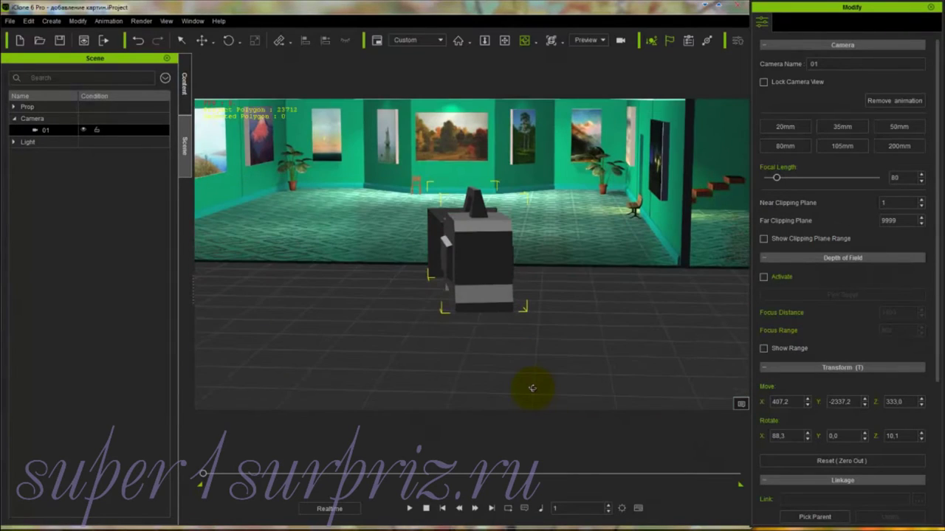
Step: View camera 01 from the top in relation to the room, and delete the camera
{"action": "left_click", "coordinate": [563, 43]}
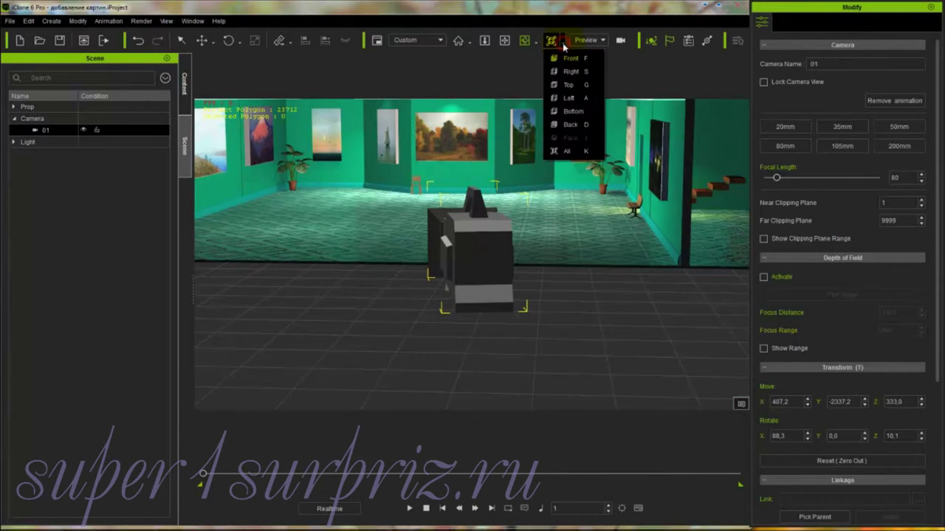
{"action": "left_click", "coordinate": [569, 84]}
{"action": "key", "text": "z"}
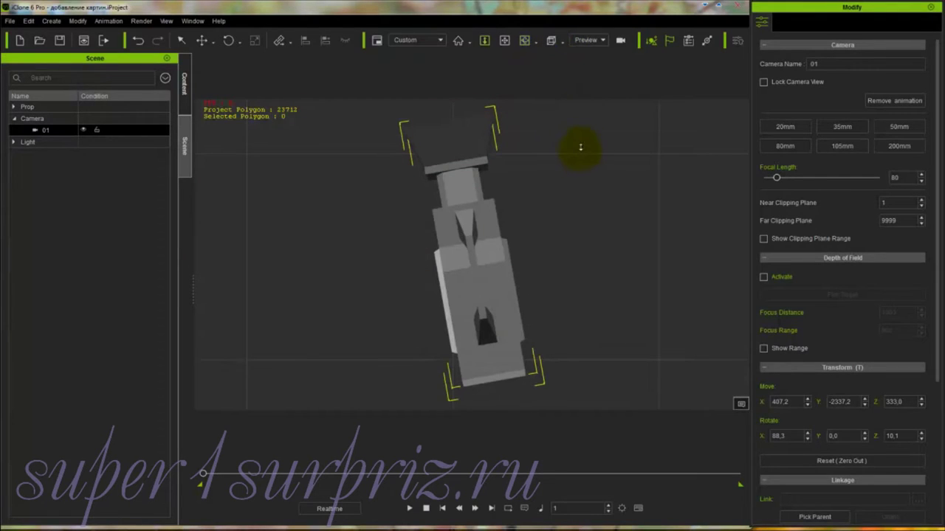
{"action": "left_click_drag", "start_coordinate": [588, 127], "coordinate": [587, 353]}
{"action": "left_click_drag", "start_coordinate": [578, 124], "coordinate": [579, 369]}
{"action": "left_click_drag", "start_coordinate": [578, 148], "coordinate": [578, 184]}
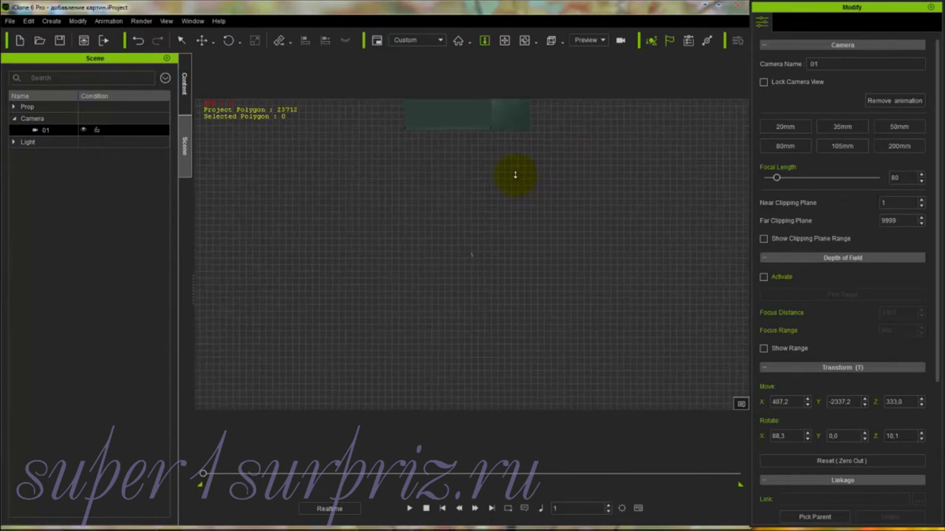
{"action": "key", "text": "x"}
{"action": "left_click_drag", "start_coordinate": [512, 158], "coordinate": [512, 228]}
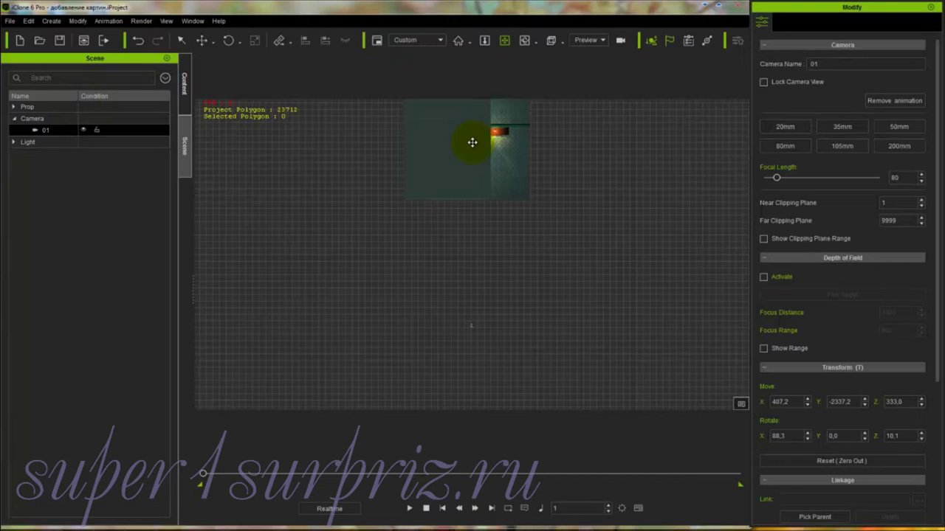
{"action": "key", "text": "Delete"}
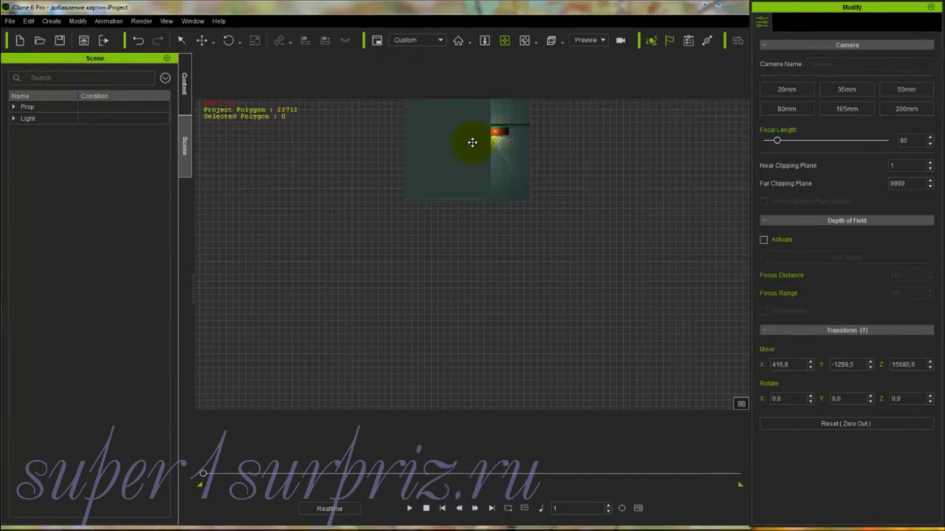
Step: Create a new camera inside the gallery hall, looking across the tiled floor towards the chair and the autumn landscape painting
{"action": "left_click", "coordinate": [561, 41]}
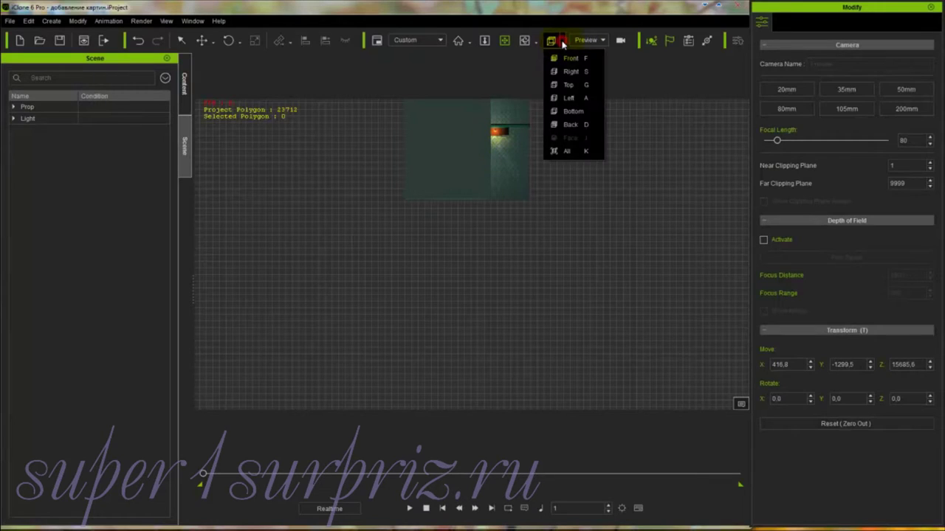
{"action": "left_click", "coordinate": [567, 150]}
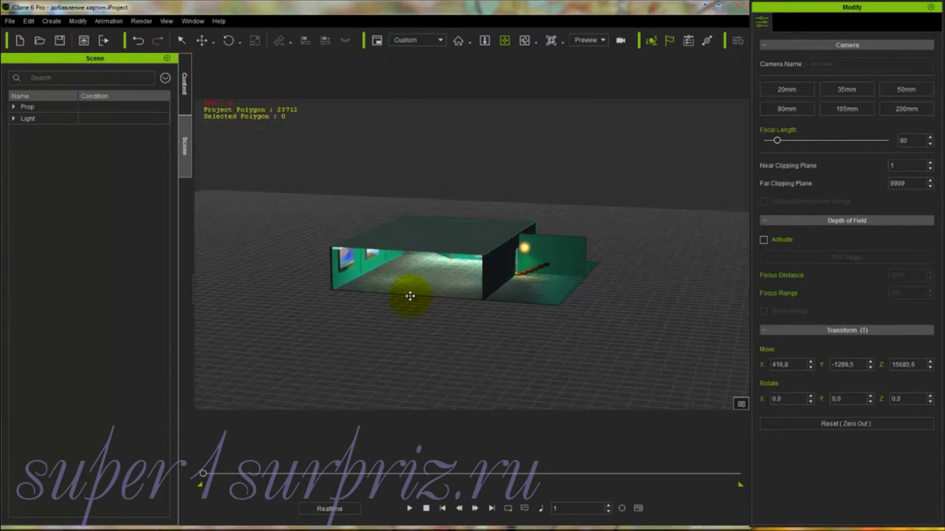
{"action": "key", "text": "z"}
{"action": "left_click_drag", "start_coordinate": [468, 314], "coordinate": [521, 118]}
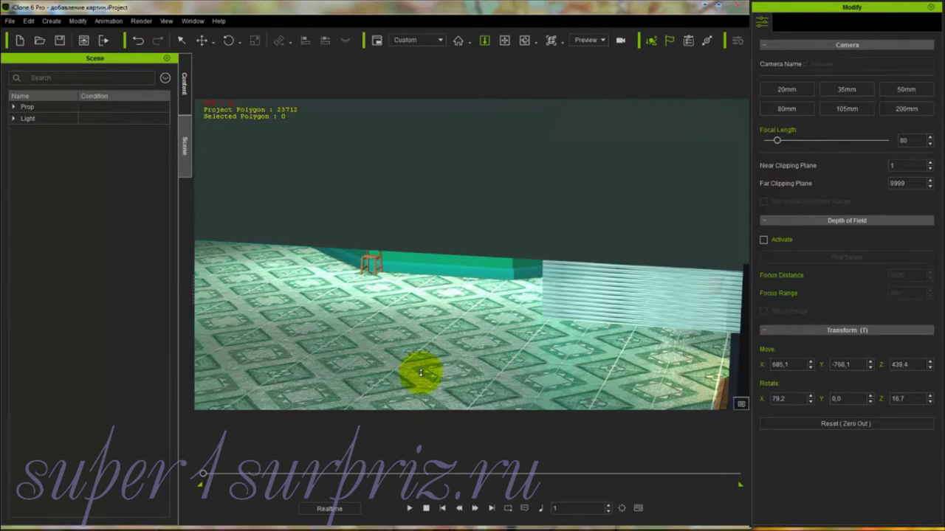
{"action": "key", "text": "x"}
{"action": "left_click_drag", "start_coordinate": [420, 373], "coordinate": [732, 319]}
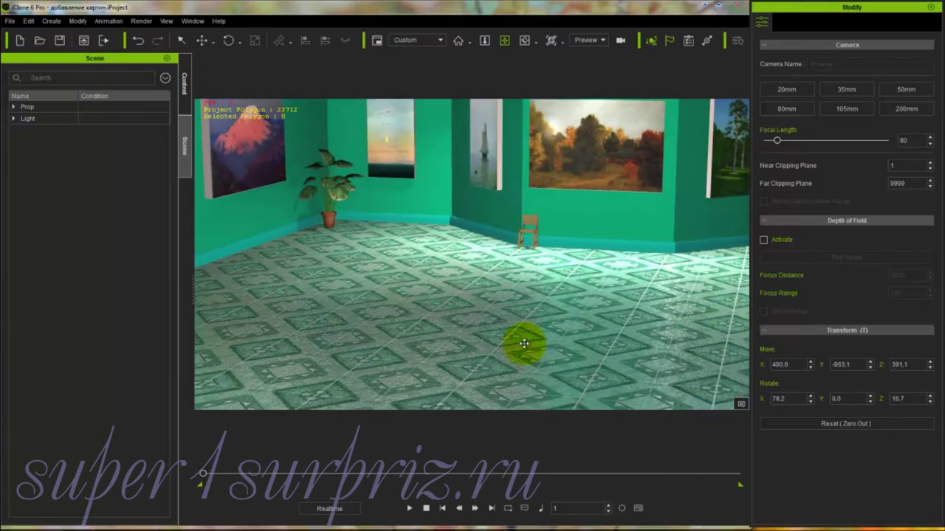
{"action": "key", "text": "z"}
{"action": "left_click_drag", "start_coordinate": [523, 344], "coordinate": [534, 277]}
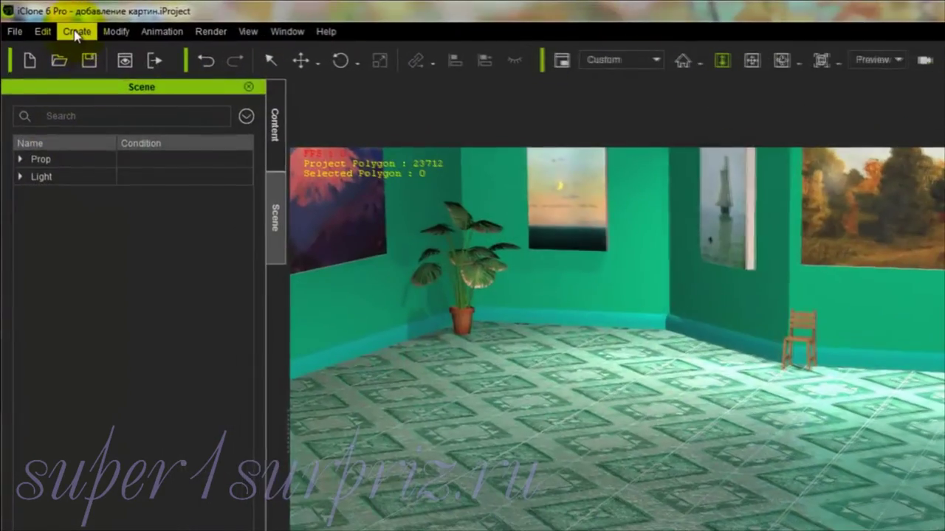
{"action": "left_click", "coordinate": [50, 21]}
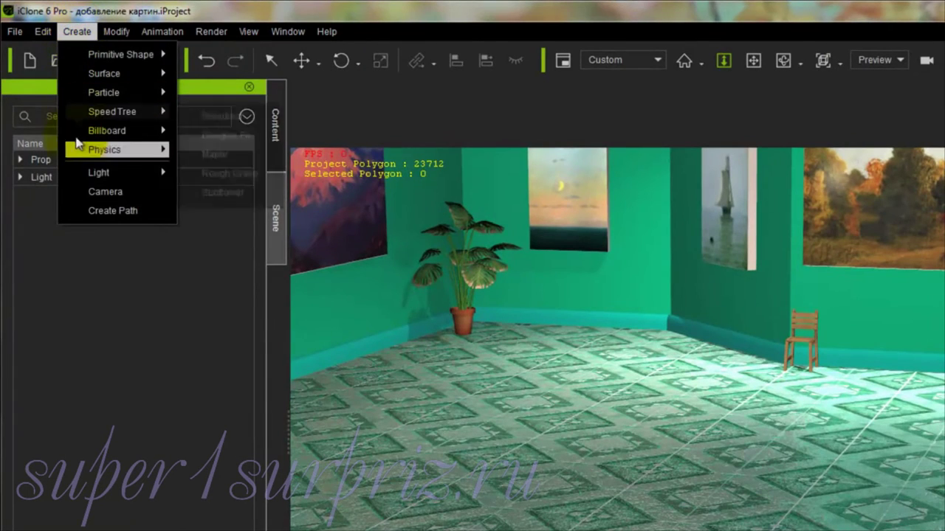
{"action": "left_click", "coordinate": [89, 192]}
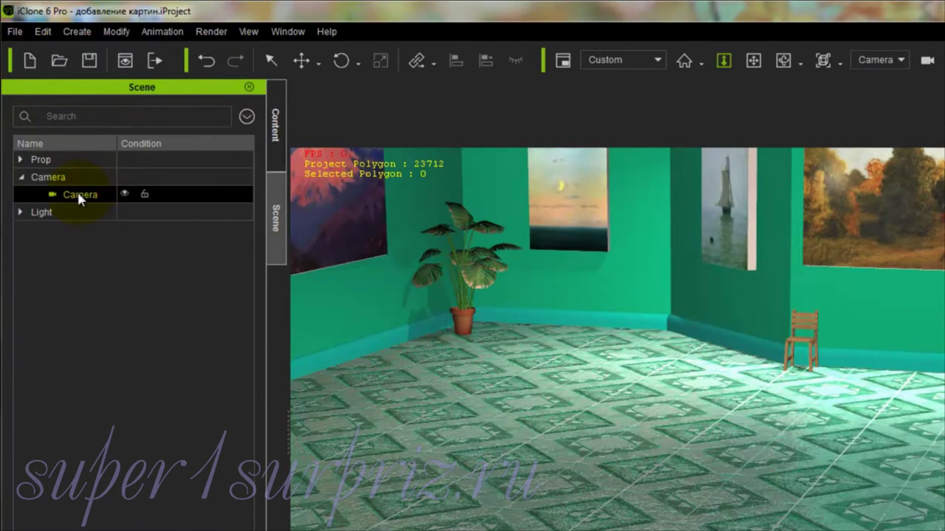
Step: Rename the new camera 01
{"action": "left_click", "coordinate": [78, 194]}
{"action": "double_click", "coordinate": [78, 190]}
{"action": "type", "text": "01"}
{"action": "key", "text": "Return"}
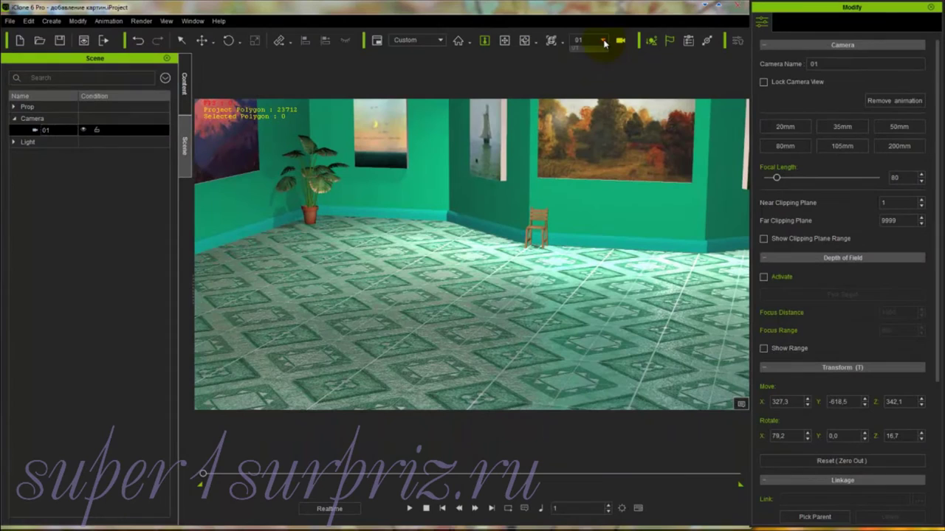
Step: Switch the viewport to the Preview camera and show camera 01 from outside, above the gallery floor
{"action": "left_click", "coordinate": [603, 43]}
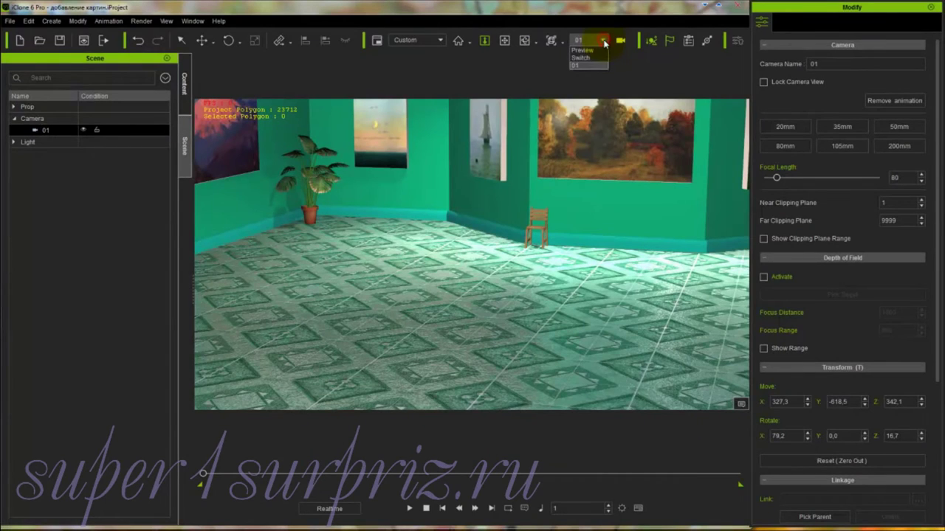
{"action": "left_click", "coordinate": [584, 53]}
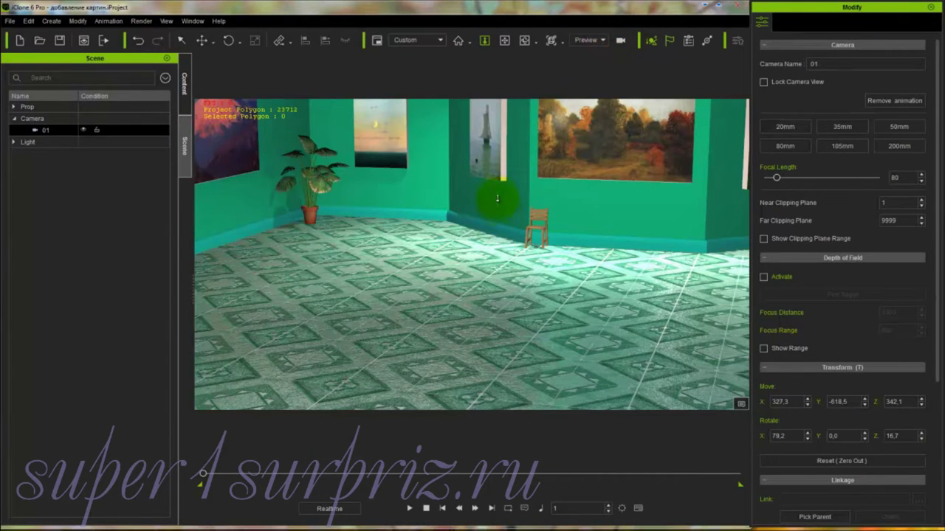
{"action": "left_click_drag", "start_coordinate": [498, 200], "coordinate": [496, 279]}
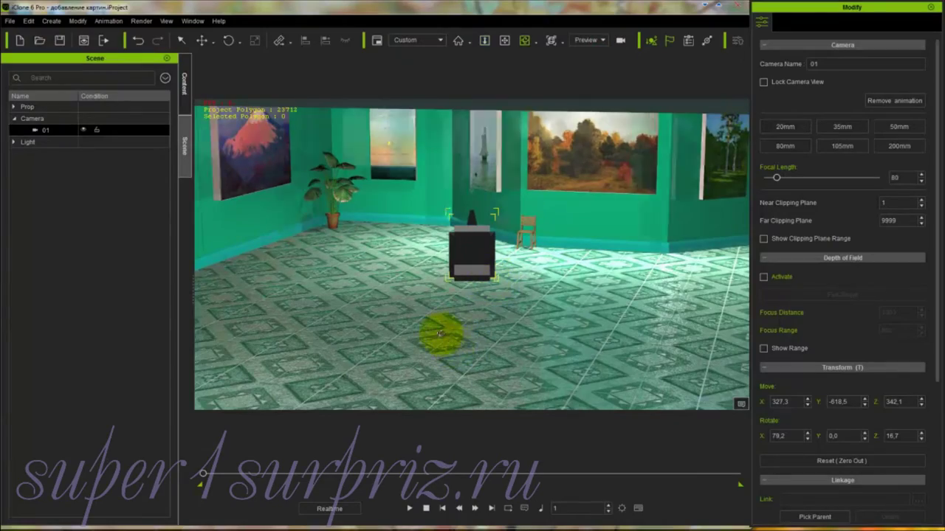
{"action": "right_click_drag", "start_coordinate": [438, 332], "coordinate": [441, 333]}
{"action": "left_click_drag", "start_coordinate": [583, 311], "coordinate": [688, 305]}
{"action": "left_click", "coordinate": [601, 196]}
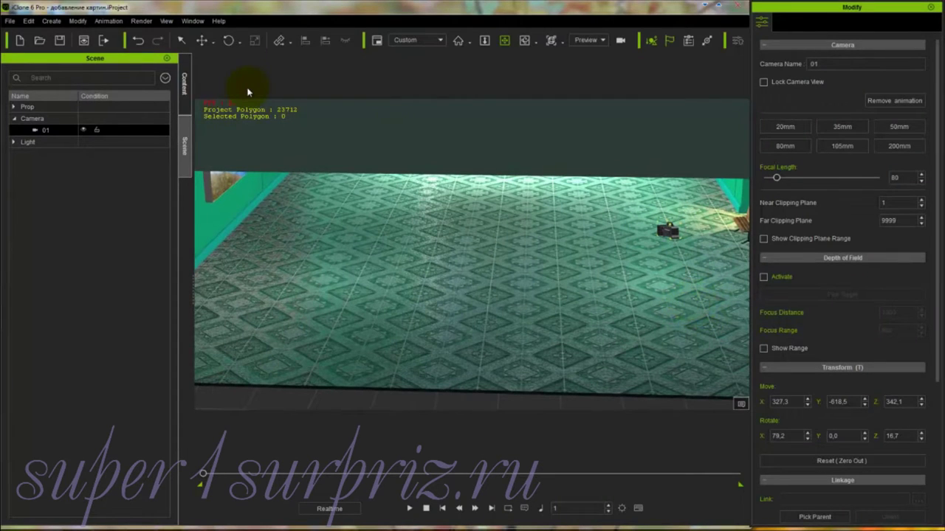
Step: Move camera 01 along the X axis to about 101 and rotate it to about X 88.9 and Z 61.7
{"action": "left_click", "coordinate": [714, 231]}
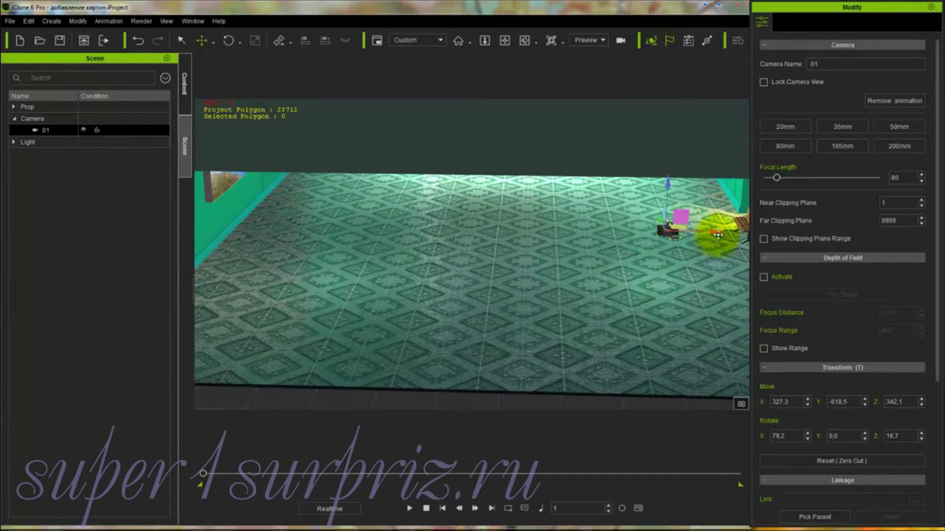
{"action": "left_click_drag", "start_coordinate": [713, 232], "coordinate": [499, 237]}
{"action": "key", "text": "e"}
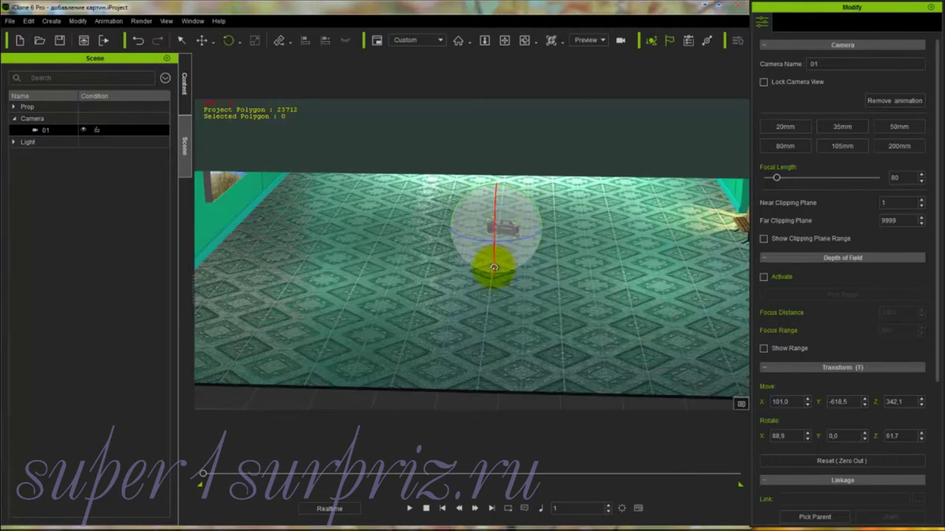
Step: Lower camera 01 to a Z position of about 296 and shift it along the X axis to the potted plant by the left wall
{"action": "key", "text": "ctrl+shift+c"}
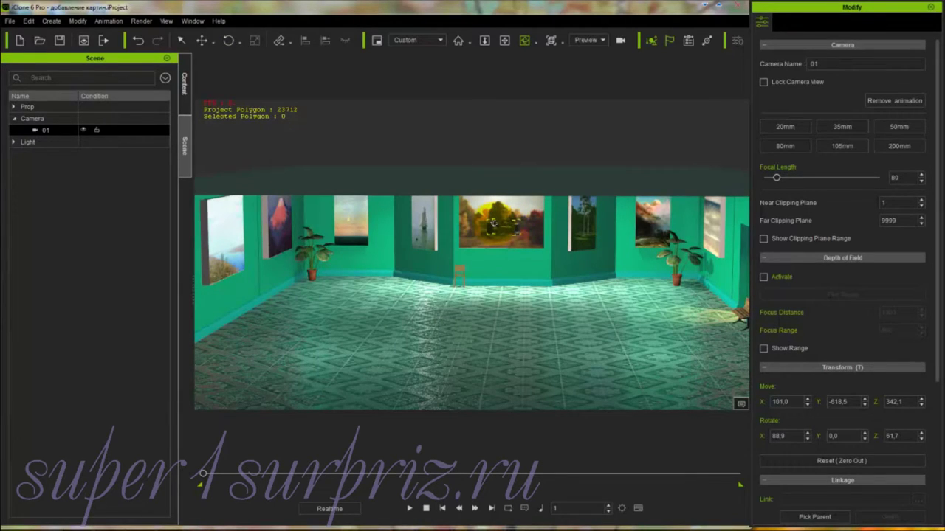
{"action": "left_click", "coordinate": [549, 252]}
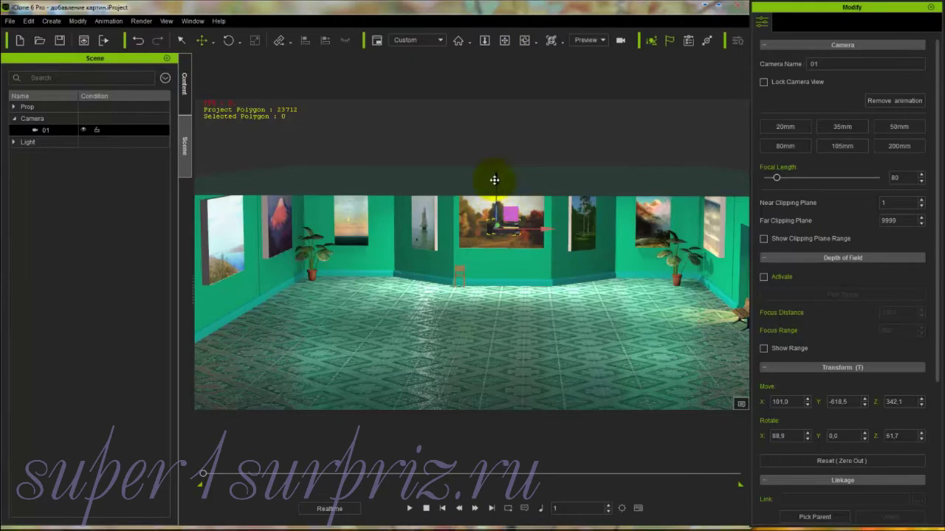
{"action": "left_click_drag", "start_coordinate": [494, 182], "coordinate": [491, 211]}
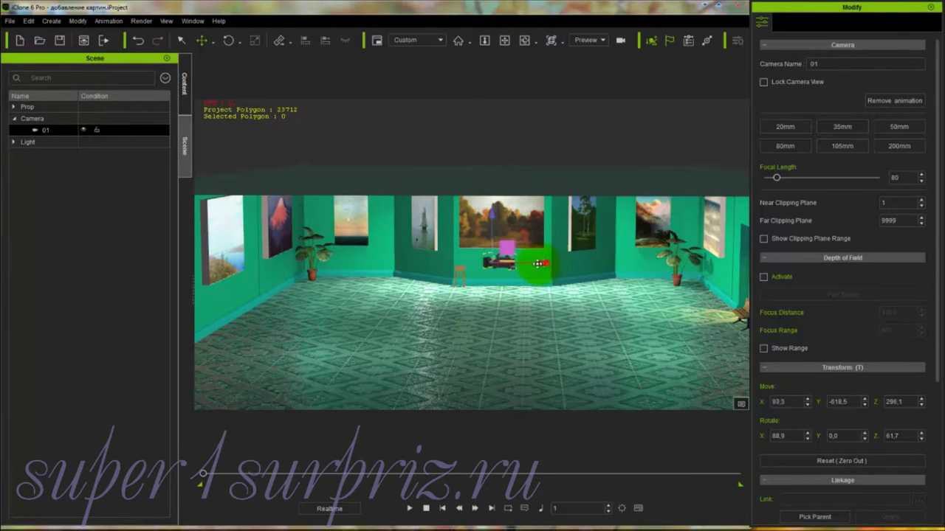
{"action": "left_click_drag", "start_coordinate": [538, 268], "coordinate": [354, 294]}
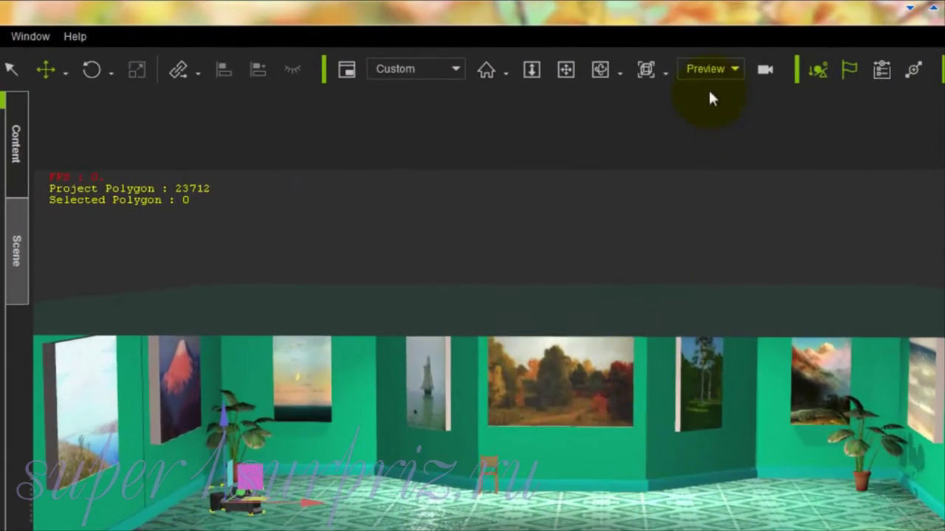
Step: View the gallery through camera 01, and return the viewport to the Preview camera
{"action": "left_click", "coordinate": [734, 67]}
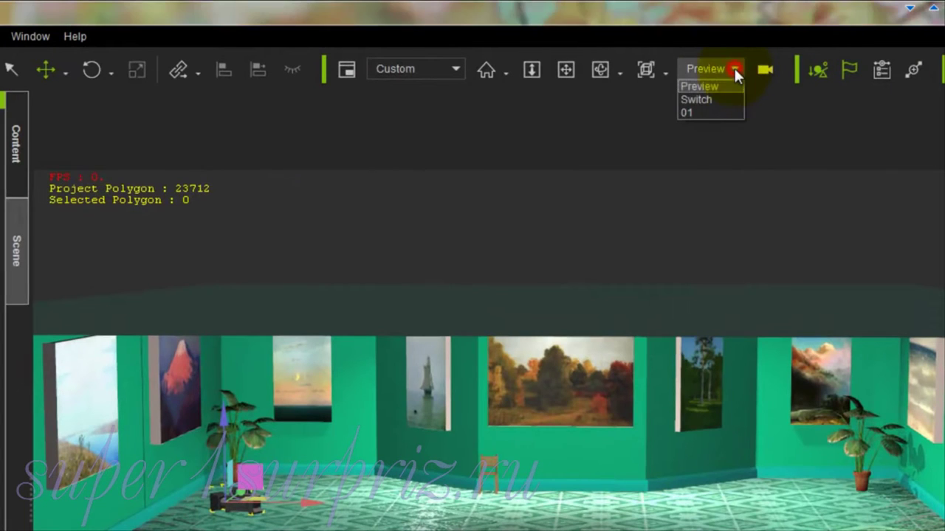
{"action": "left_click", "coordinate": [689, 109]}
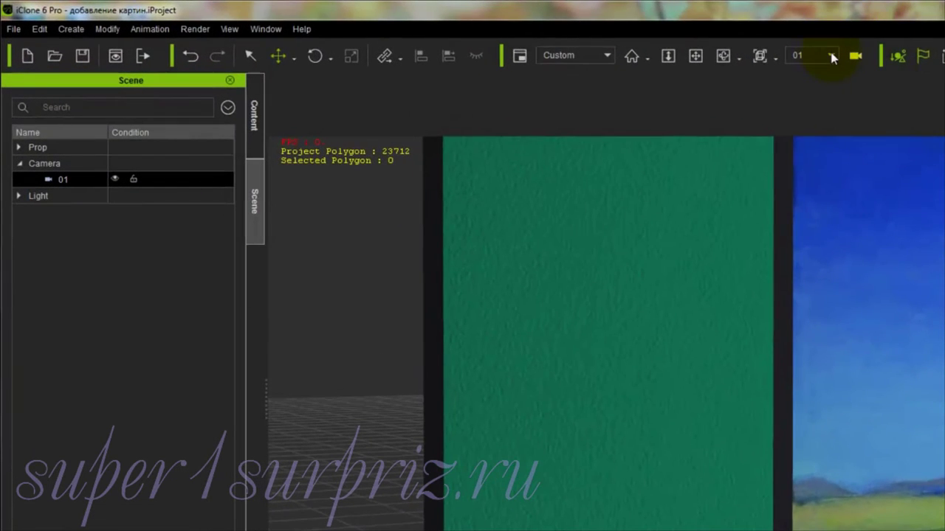
{"action": "left_click", "coordinate": [832, 56]}
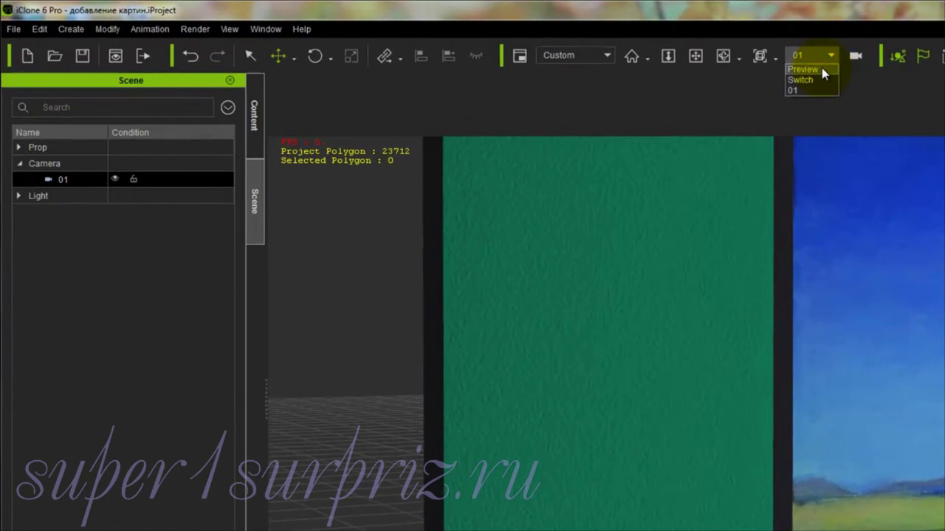
{"action": "left_click", "coordinate": [821, 69]}
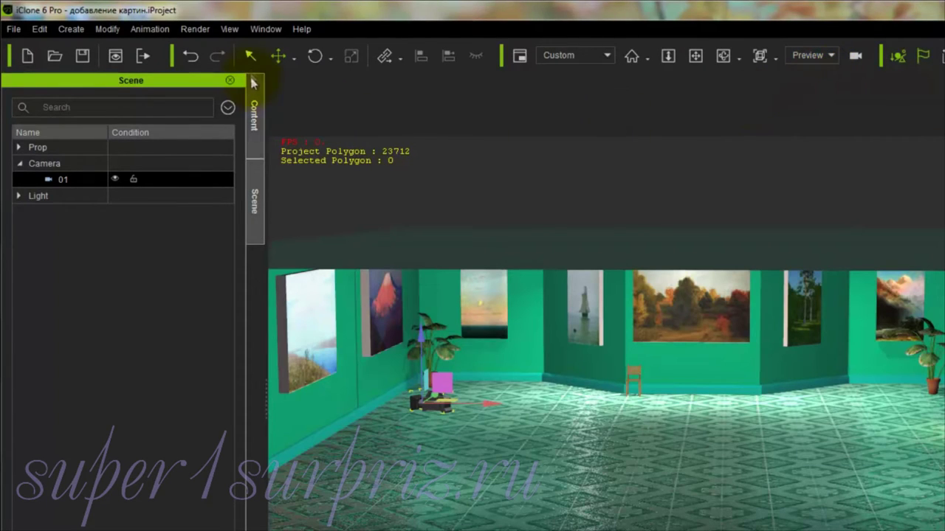
Step: Show the Mini Viewport, enlarge it, and place it over the Scene list clear of most of the gallery view
{"action": "left_click", "coordinate": [259, 31]}
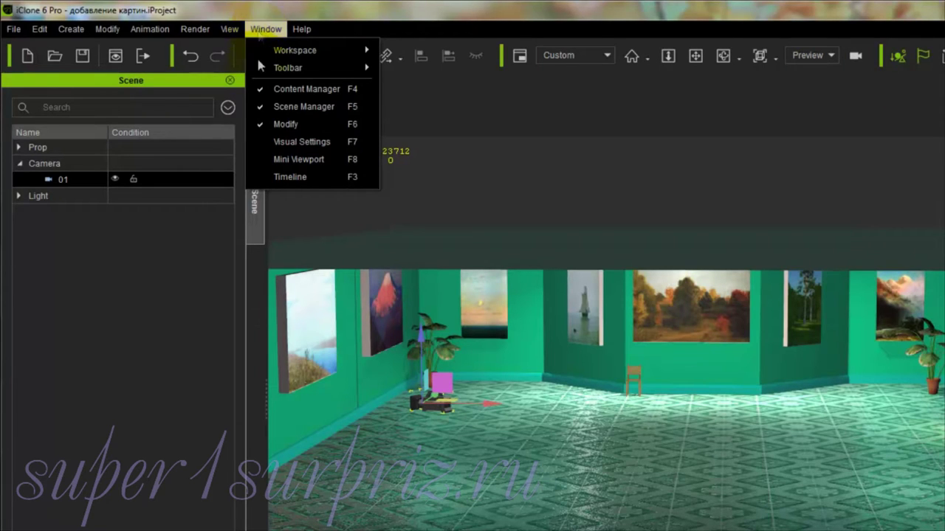
{"action": "left_click", "coordinate": [262, 159]}
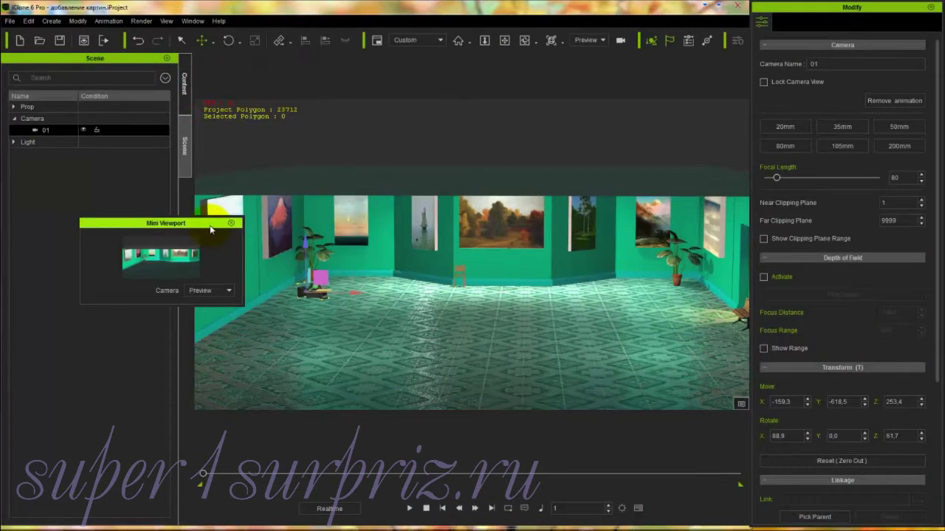
{"action": "left_click_drag", "start_coordinate": [211, 230], "coordinate": [210, 216]}
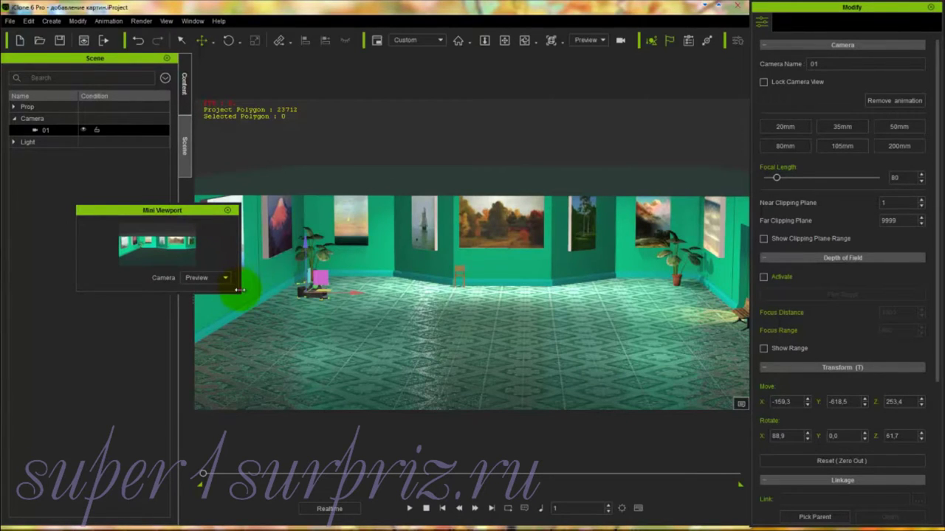
{"action": "left_click_drag", "start_coordinate": [240, 290], "coordinate": [287, 456]}
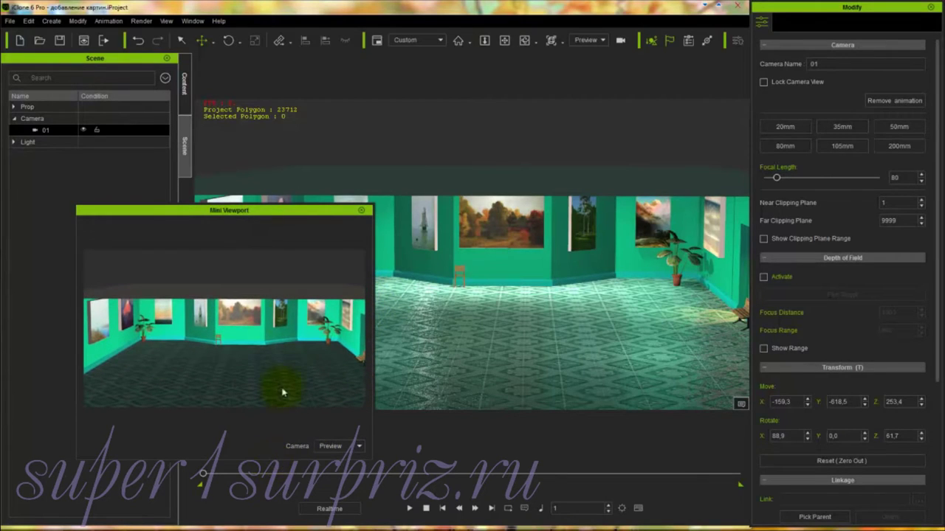
{"action": "left_click_drag", "start_coordinate": [305, 213], "coordinate": [253, 217]}
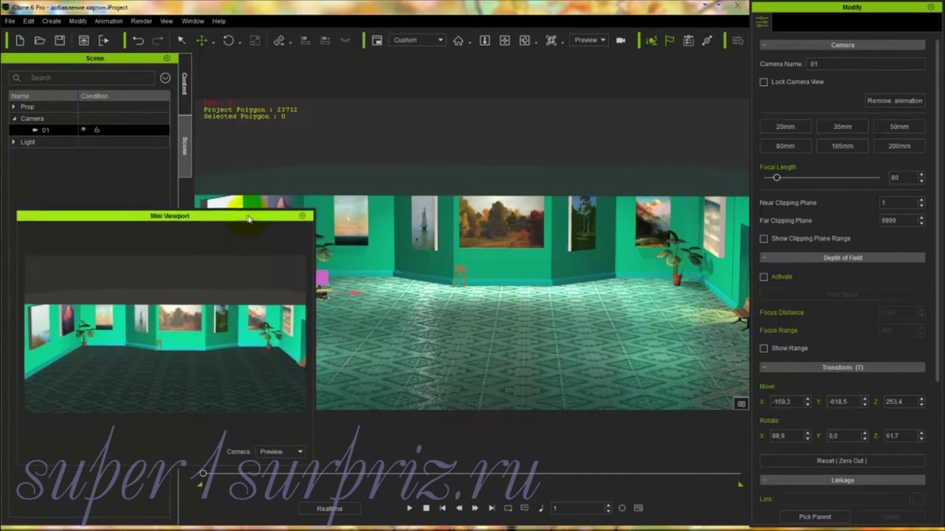
Step: Set the Mini Viewport's camera to 01, and shrink and reposition the window so camera 01 stays visible in the scene
{"action": "left_click", "coordinate": [305, 450]}
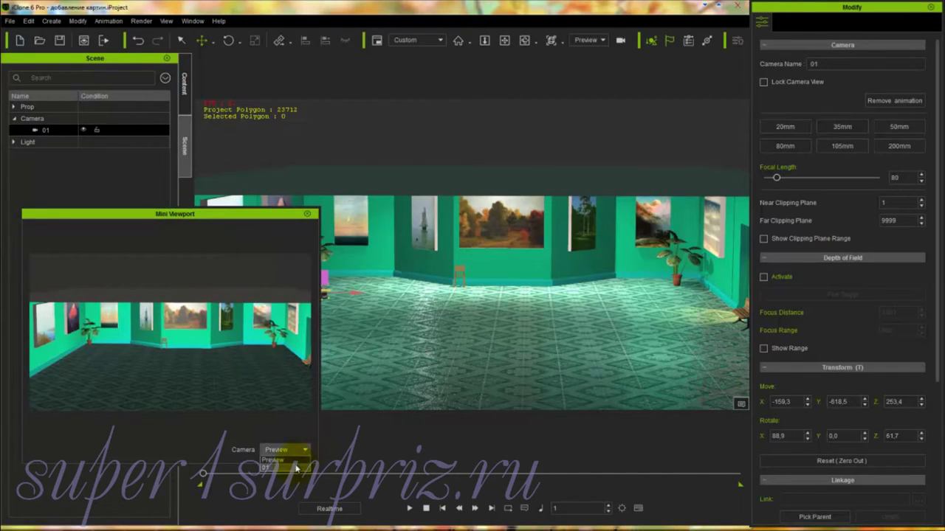
{"action": "left_click", "coordinate": [295, 468]}
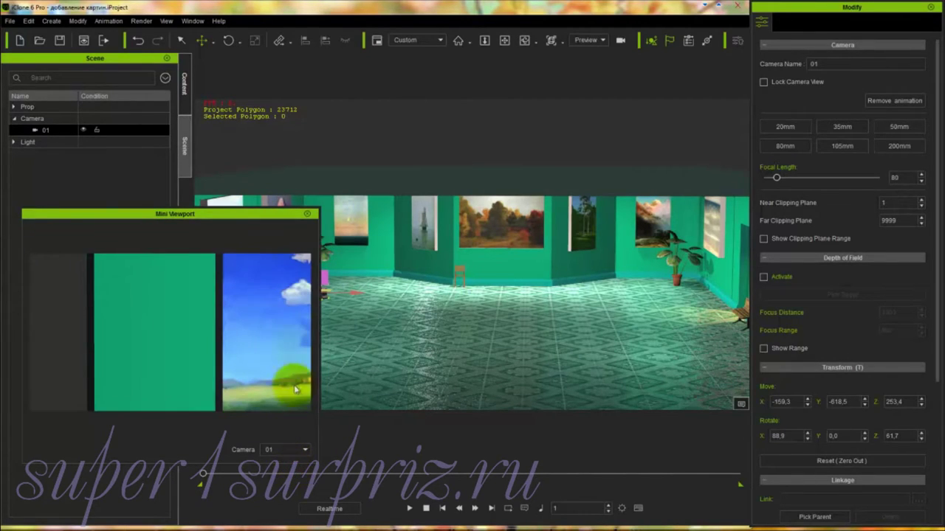
{"action": "left_click", "coordinate": [269, 215]}
{"action": "left_click_drag", "start_coordinate": [269, 215], "coordinate": [250, 233]}
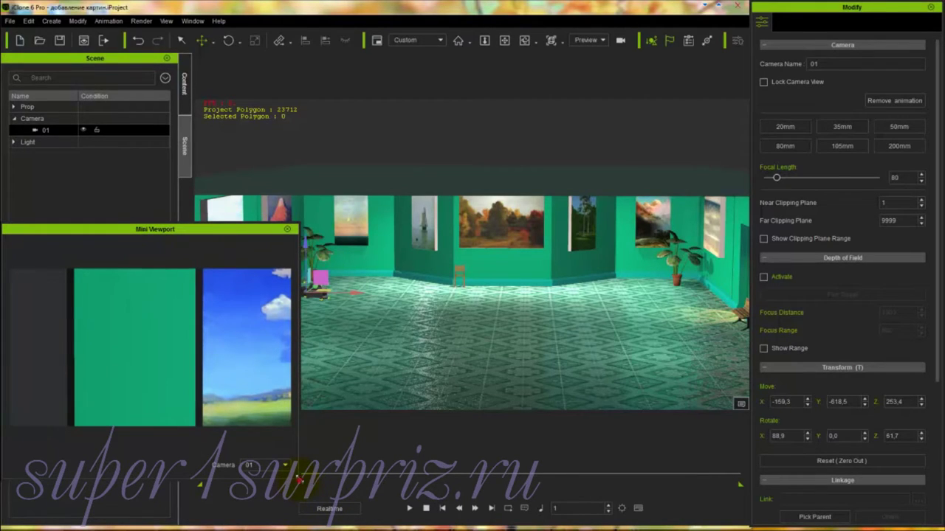
{"action": "left_click_drag", "start_coordinate": [295, 481], "coordinate": [260, 443]}
{"action": "left_click_drag", "start_coordinate": [236, 232], "coordinate": [246, 293]}
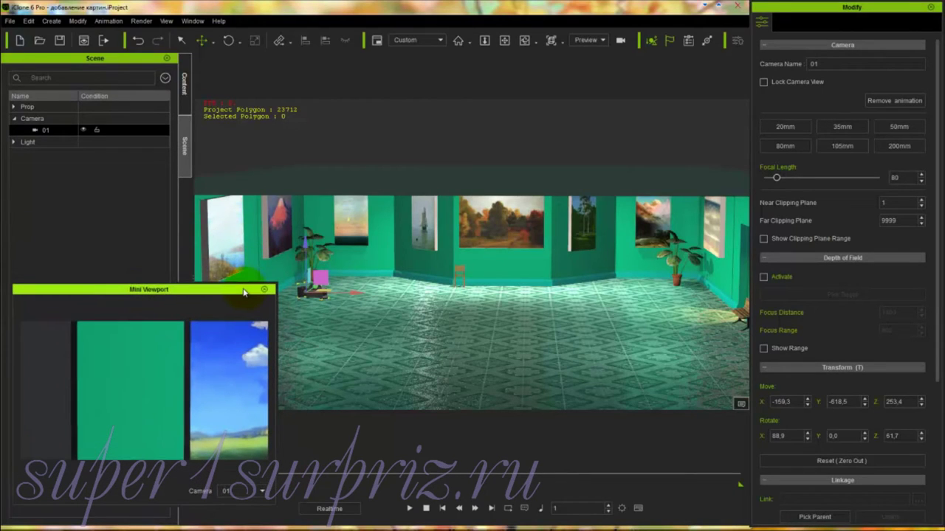
Step: Rotate camera 01 about the Z axis to about 45.6 so it faces the landscape painting on the side wall
{"action": "left_click", "coordinate": [299, 292]}
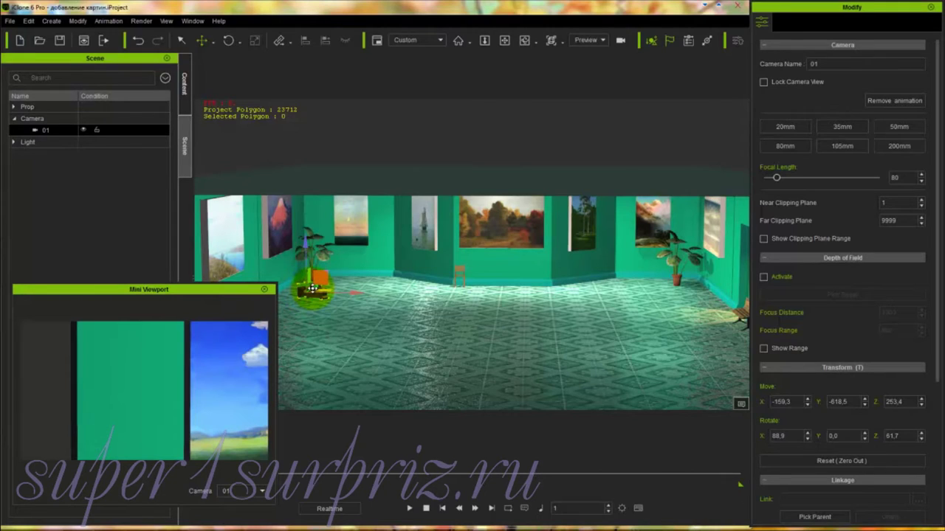
{"action": "key", "text": "e"}
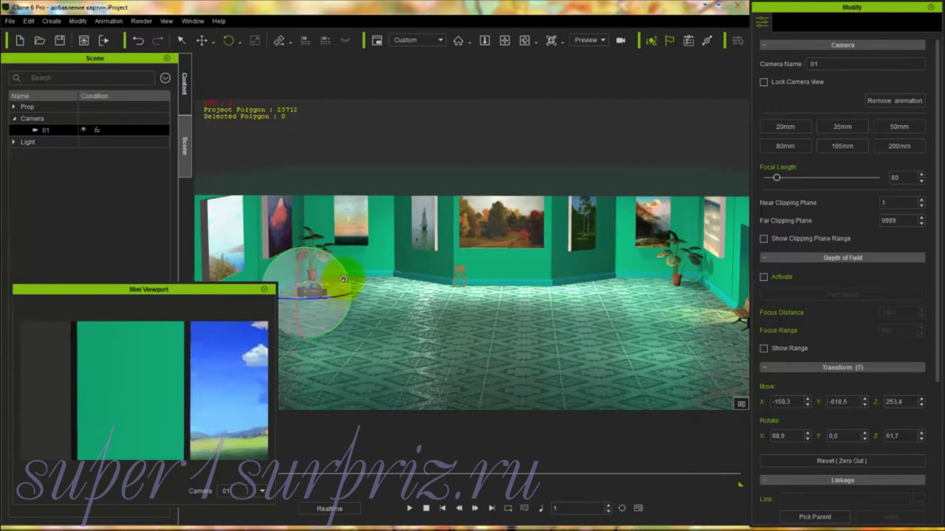
{"action": "left_click_drag", "start_coordinate": [345, 276], "coordinate": [341, 266]}
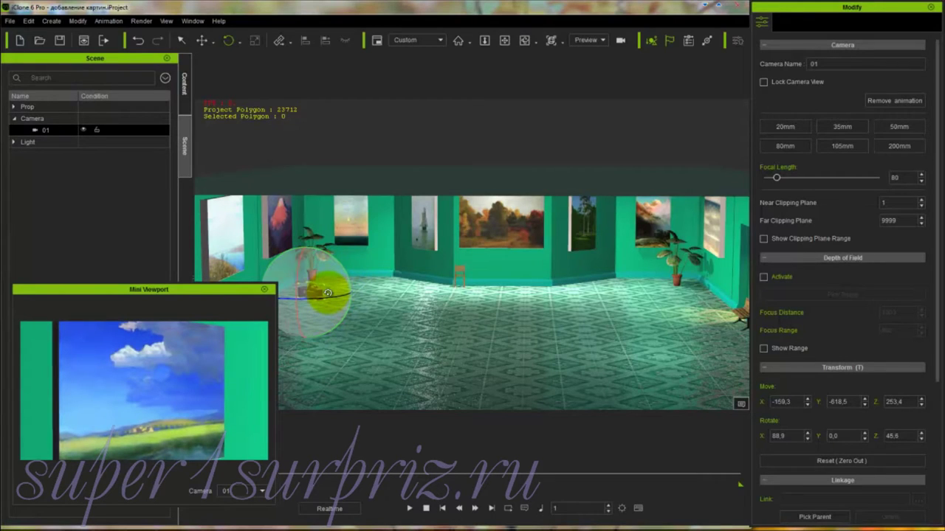
Step: Try the 20mm and 35mm lens presets on camera 01 and set its focal length to 50mm
{"action": "left_click", "coordinate": [800, 129]}
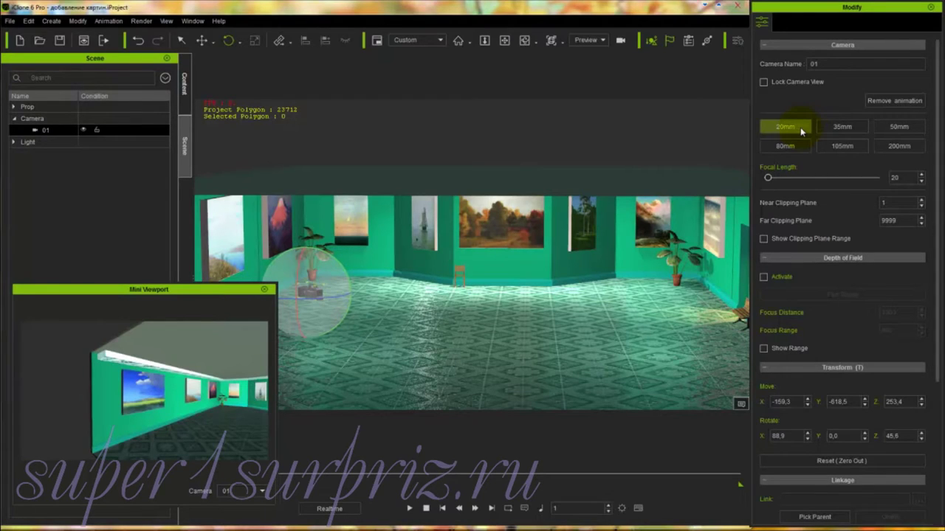
{"action": "left_click", "coordinate": [842, 127]}
{"action": "left_click", "coordinate": [898, 127]}
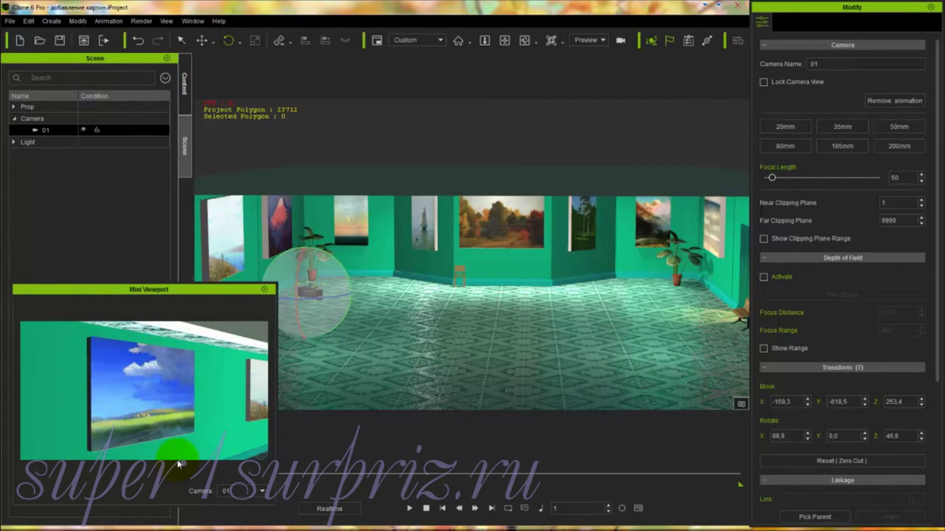
Step: Move the Mini Viewport up and show the Timeline docked beneath the playback controls
{"action": "left_click", "coordinate": [216, 293]}
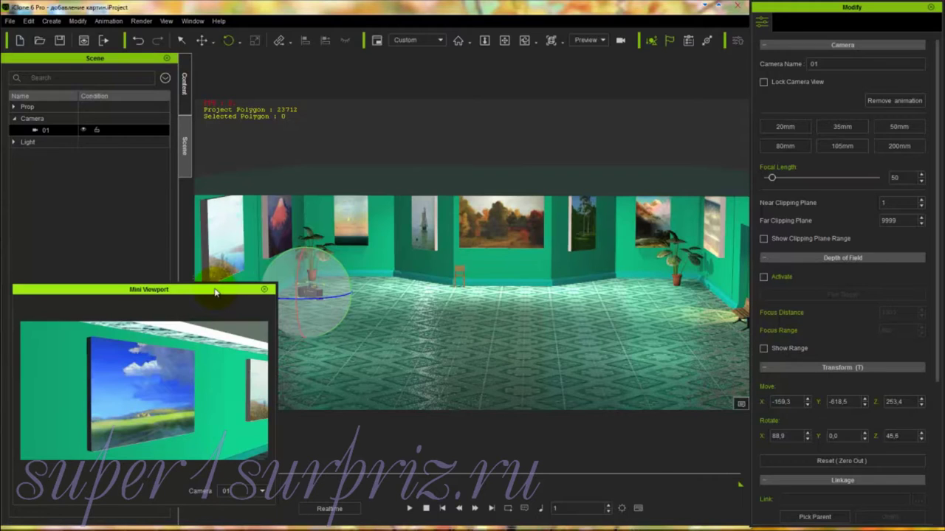
{"action": "left_click_drag", "start_coordinate": [215, 293], "coordinate": [198, 170]}
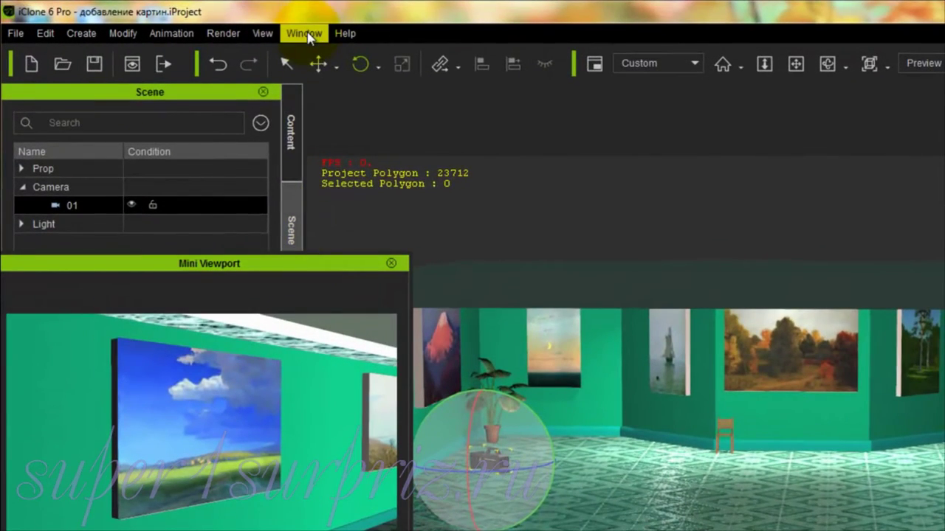
{"action": "left_click", "coordinate": [305, 34]}
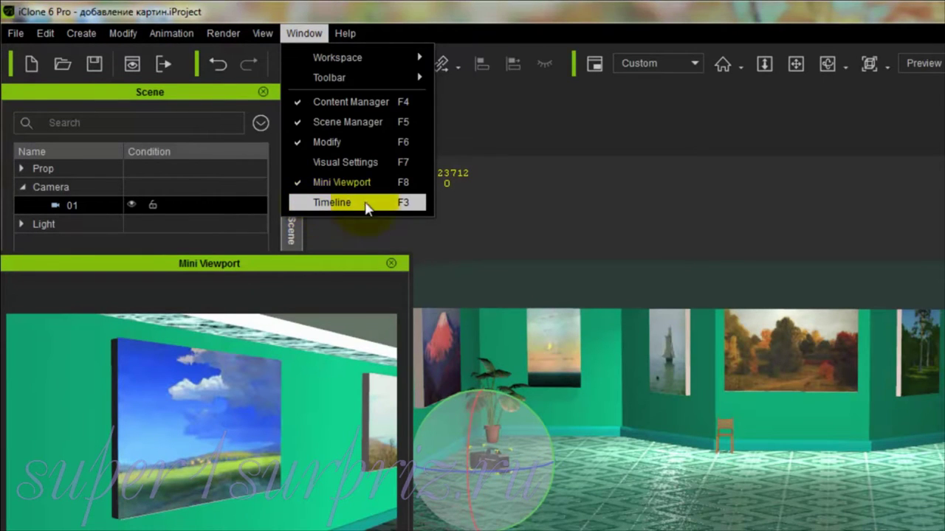
{"action": "left_click", "coordinate": [407, 207]}
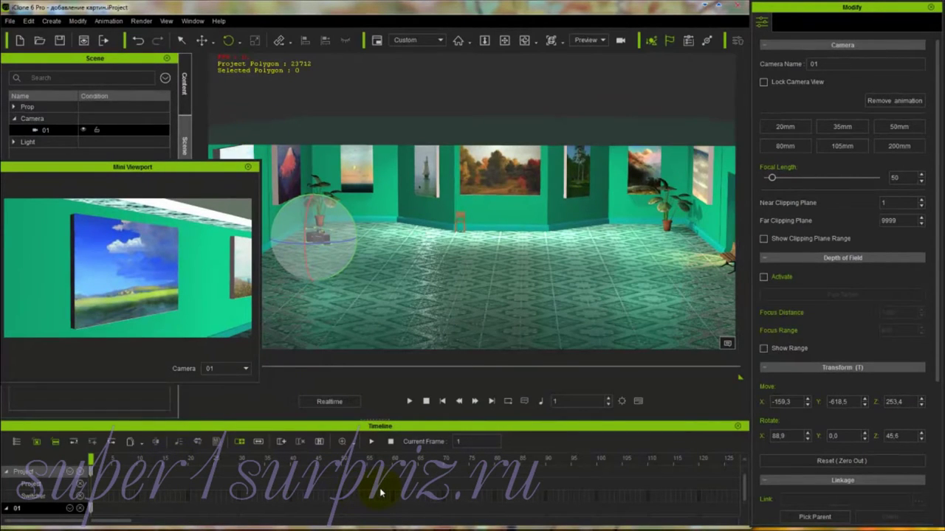
{"action": "left_click_drag", "start_coordinate": [357, 426], "coordinate": [553, 405]}
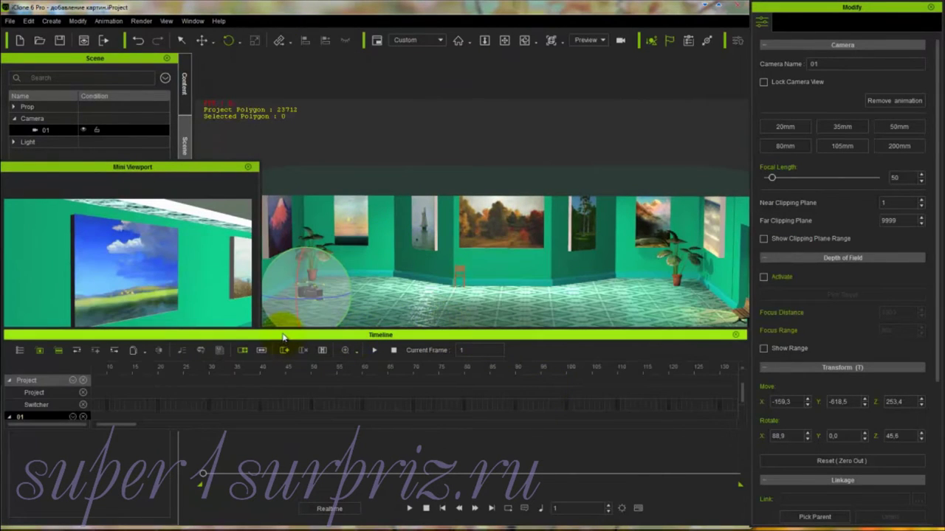
{"action": "left_click_drag", "start_coordinate": [283, 330], "coordinate": [285, 521]}
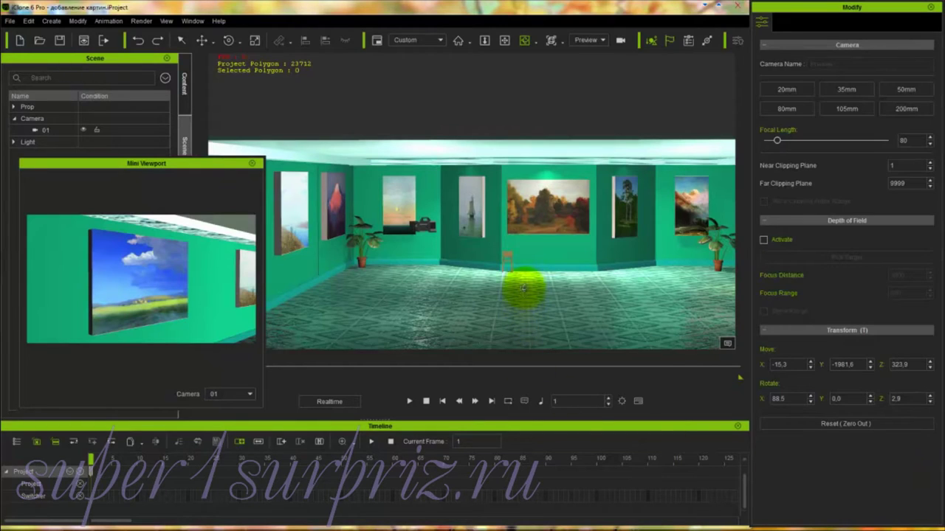
Step: Create an open four-point motion path on the gallery floor, crossing the room in front of the back wall
{"action": "right_click_drag", "start_coordinate": [515, 268], "coordinate": [515, 314]}
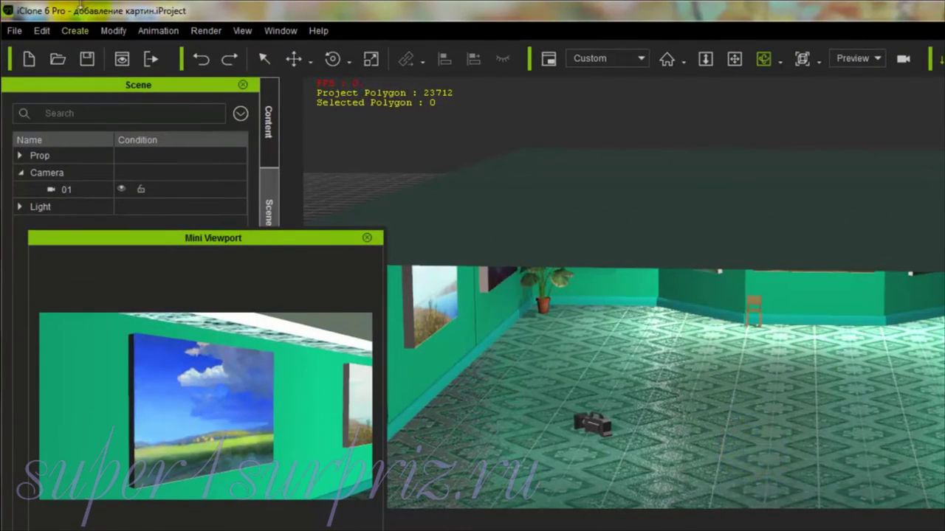
{"action": "left_click", "coordinate": [77, 31]}
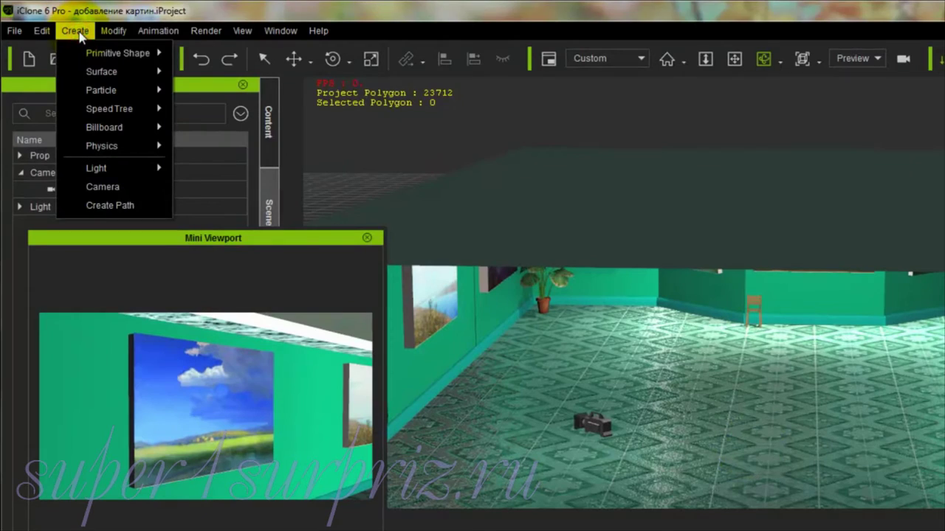
{"action": "left_click", "coordinate": [111, 207]}
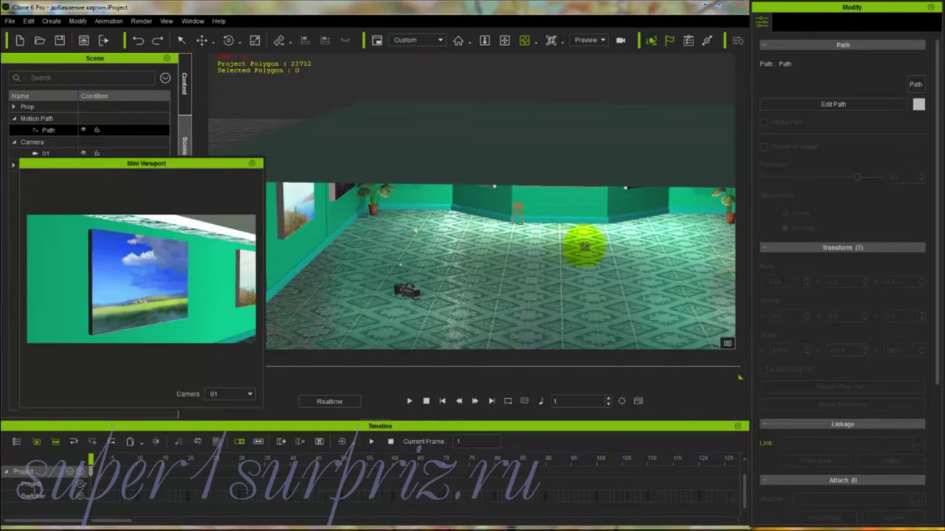
{"action": "left_click", "coordinate": [618, 301]}
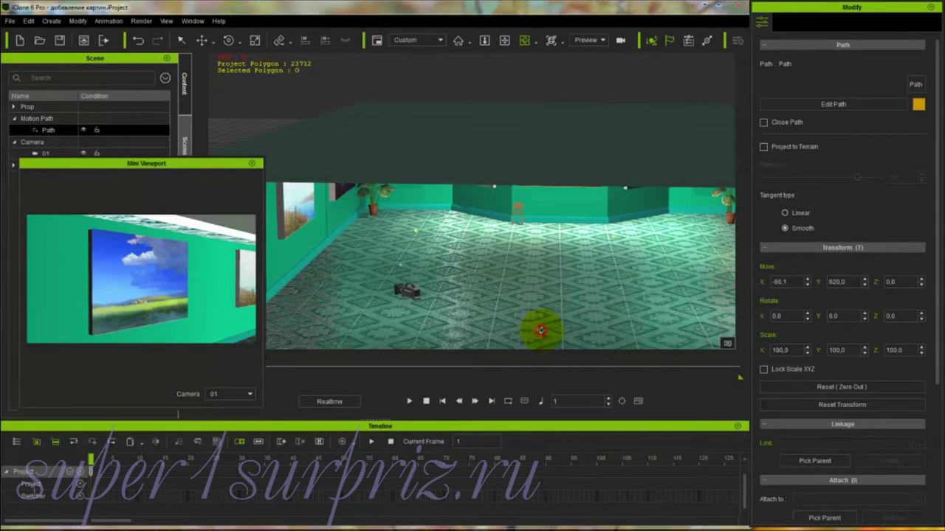
Step: Raise the motion path above the floor to a Z position of about 189.1
{"action": "right_click_drag", "start_coordinate": [542, 329], "coordinate": [542, 276]}
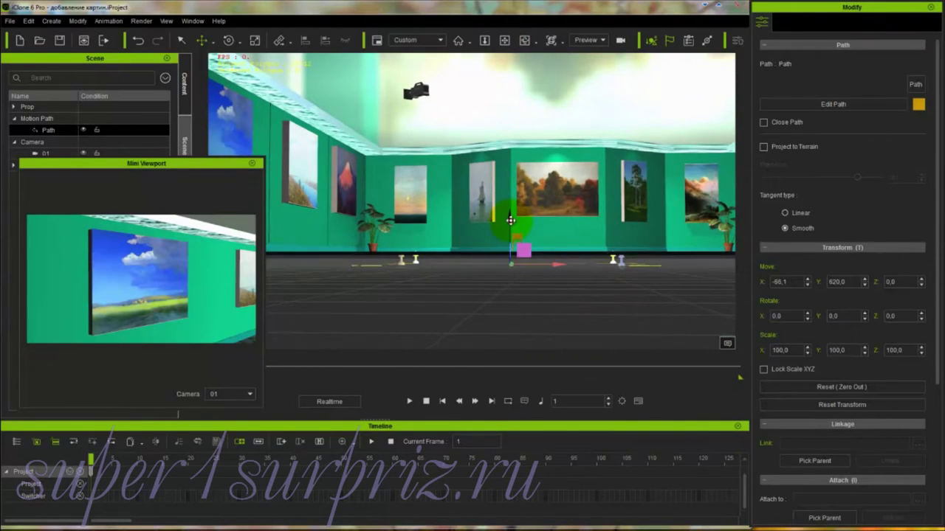
{"action": "left_click_drag", "start_coordinate": [510, 219], "coordinate": [509, 136]}
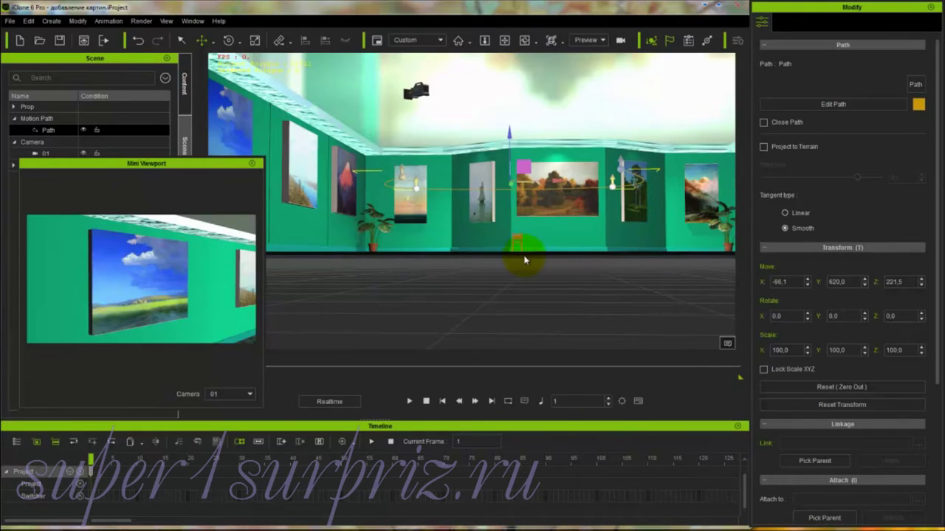
{"action": "right_click_drag", "start_coordinate": [524, 260], "coordinate": [520, 290]}
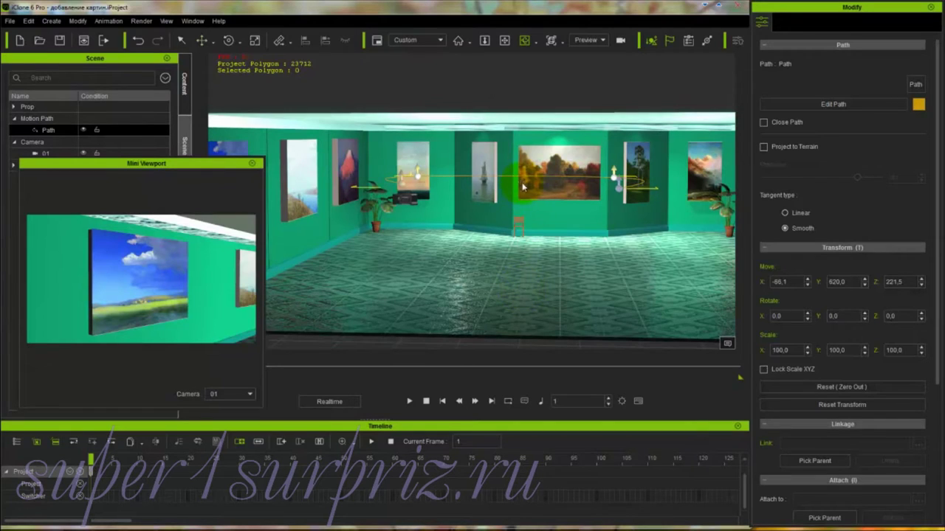
{"action": "left_click_drag", "start_coordinate": [509, 135], "coordinate": [508, 148]}
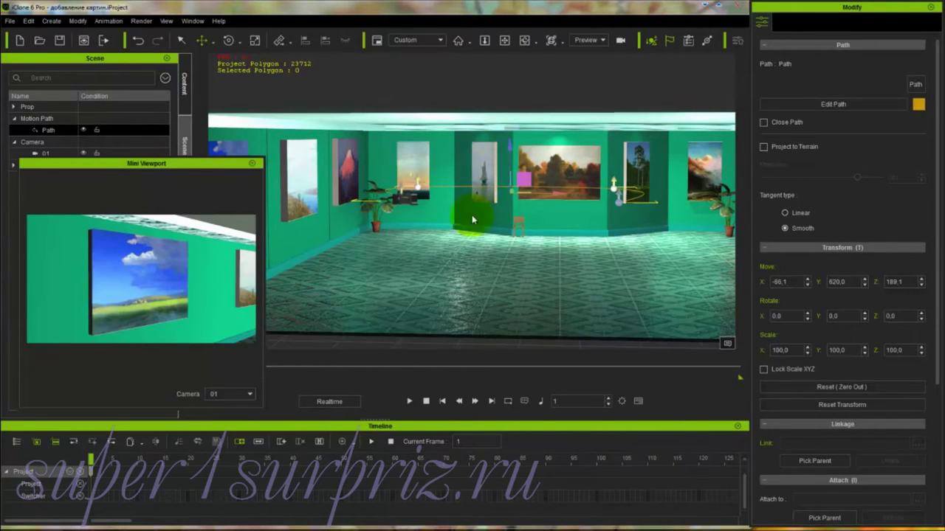
Step: Set the motion path's tangent type to Linear
{"action": "right_click_drag", "start_coordinate": [493, 230], "coordinate": [493, 242]}
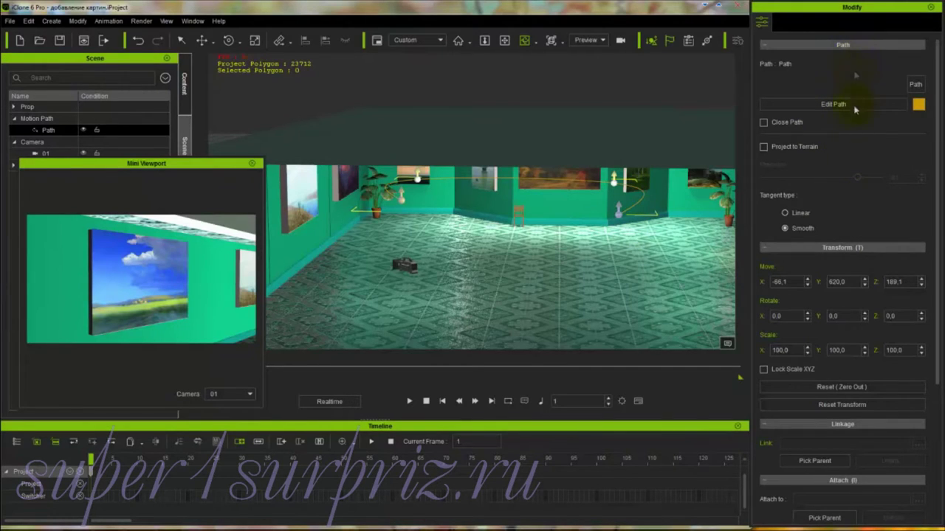
{"action": "left_click", "coordinate": [786, 214]}
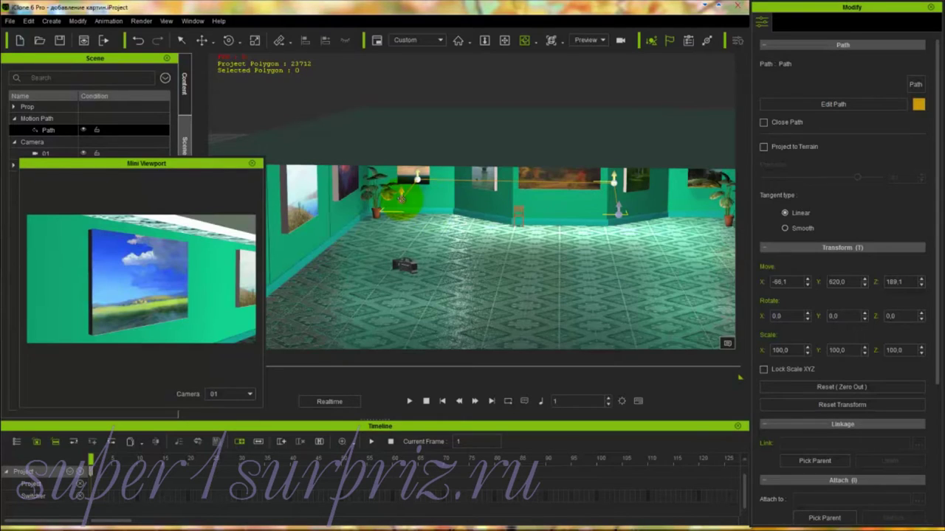
{"action": "left_click", "coordinate": [401, 270]}
{"action": "left_click", "coordinate": [446, 188]}
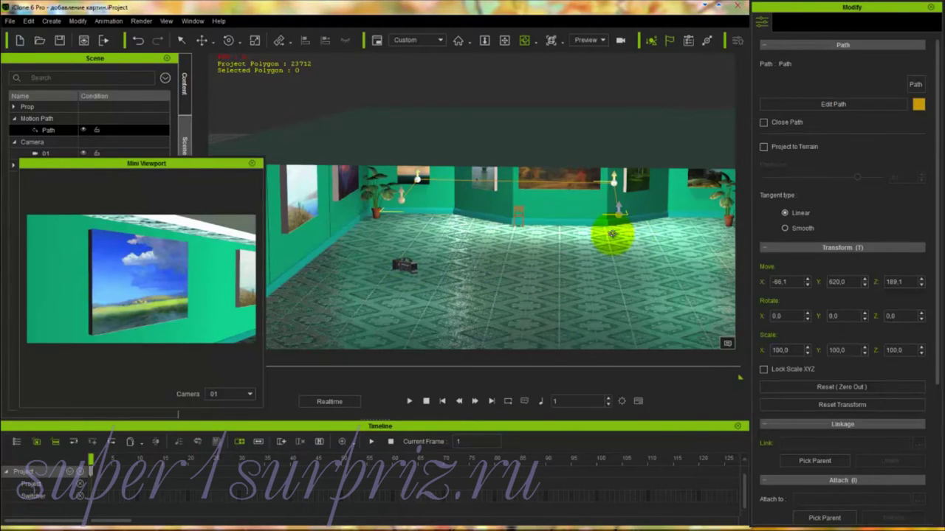
Step: Enter path editing and move the motion path's start point forward from the back corner along the left-hand gallery wall
{"action": "left_click", "coordinate": [841, 104]}
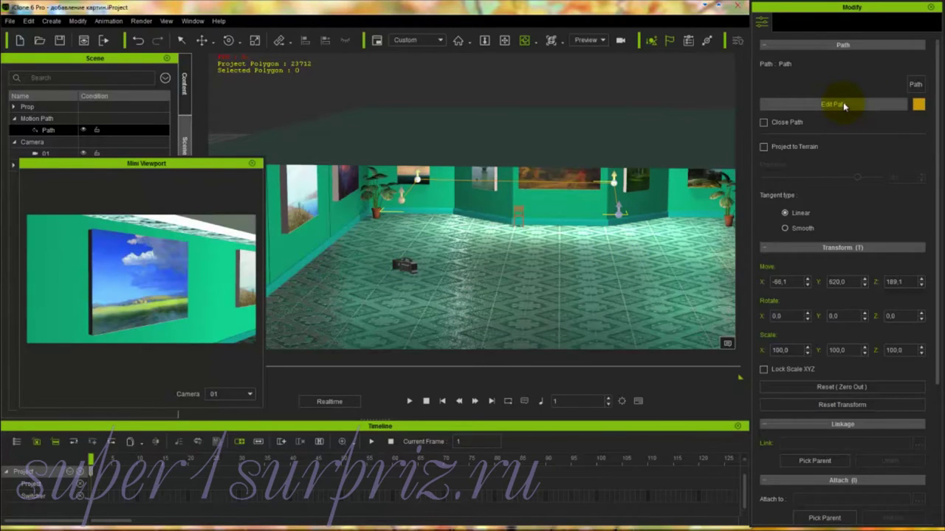
{"action": "left_click", "coordinate": [841, 104]}
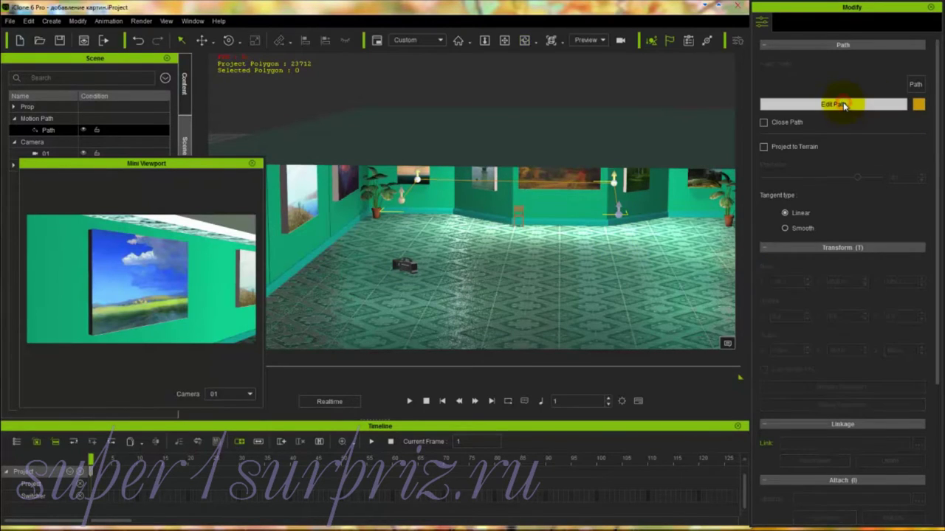
{"action": "left_click", "coordinate": [408, 206]}
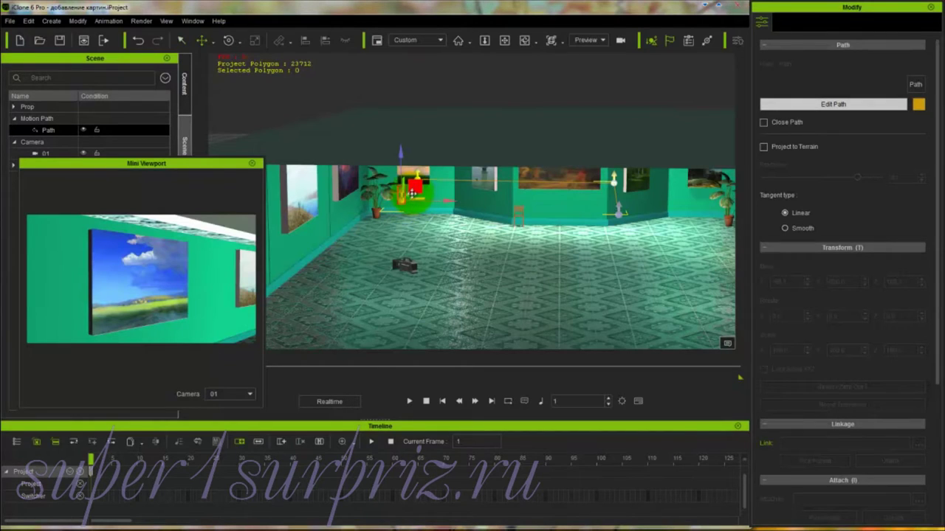
{"action": "left_click", "coordinate": [406, 202]}
{"action": "right_click_drag", "start_coordinate": [436, 212], "coordinate": [395, 229]}
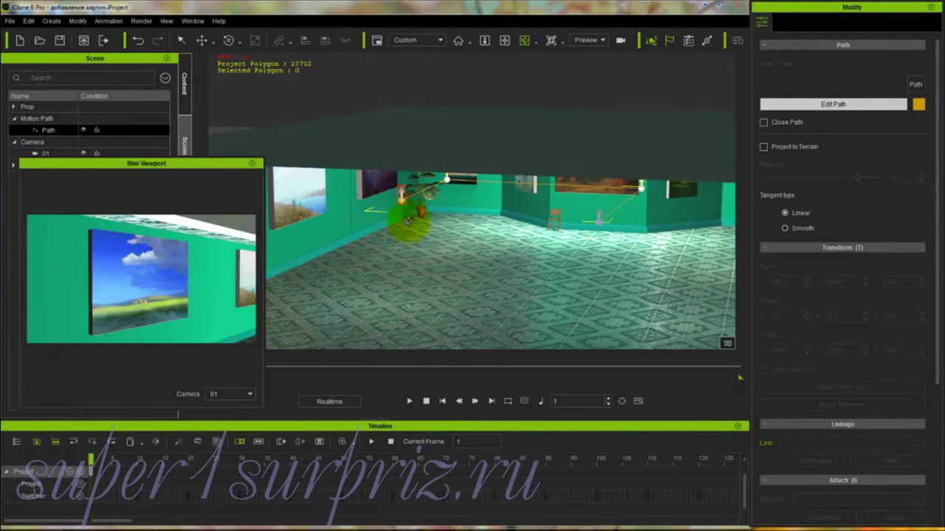
{"action": "left_click_drag", "start_coordinate": [408, 220], "coordinate": [327, 283]}
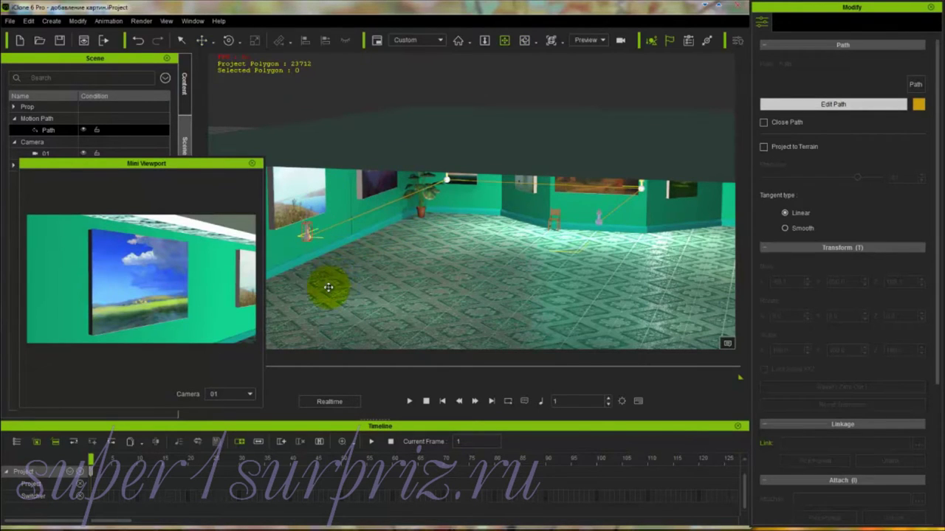
{"action": "middle_click_drag", "start_coordinate": [327, 282], "coordinate": [422, 240]}
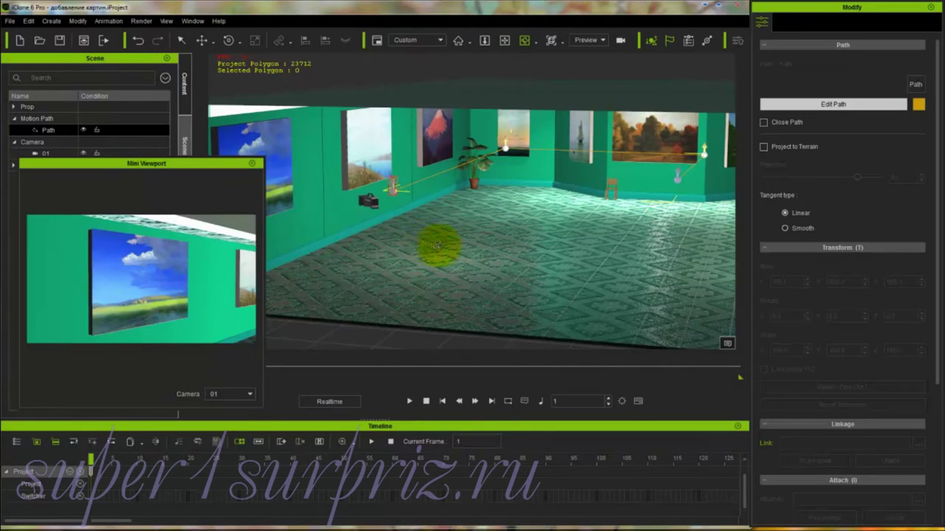
Step: Move the path's start point further forward, towards camera 01 beside the blue-sky landscape painting
{"action": "right_click_drag", "start_coordinate": [442, 251], "coordinate": [396, 253]}
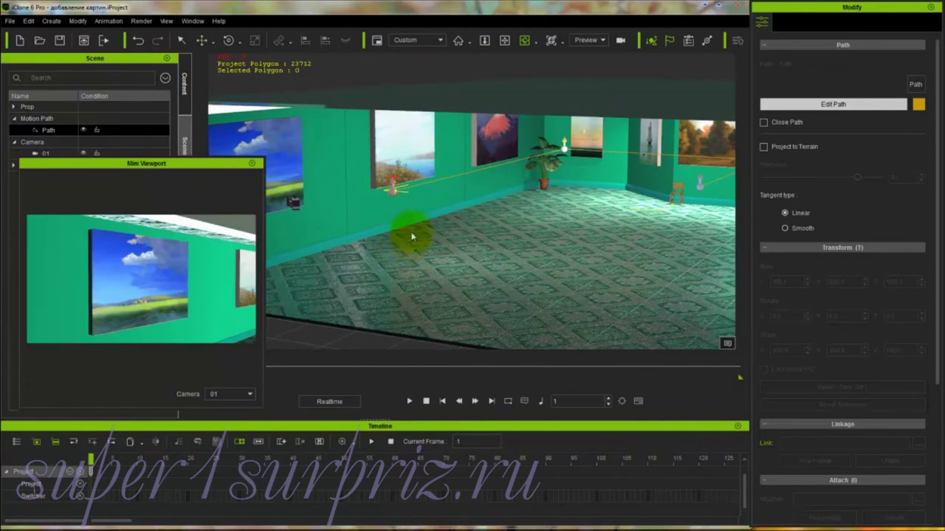
{"action": "left_click", "coordinate": [416, 187]}
{"action": "mouse_move", "coordinate": [415, 187]}
{"action": "left_mouse_down"}
{"action": "mouse_move", "coordinate": [317, 211]}
{"action": "mouse_move", "coordinate": [299, 162]}
{"action": "left_mouse_up"}
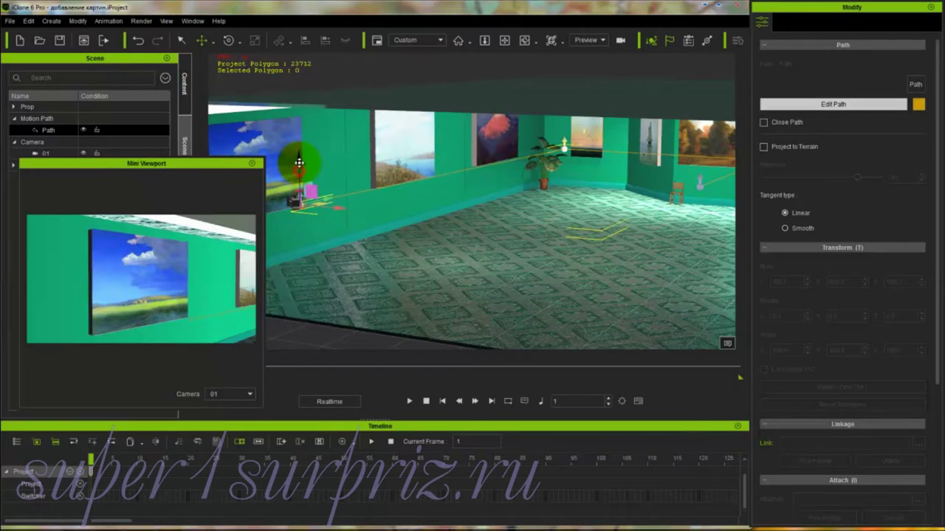
{"action": "left_click", "coordinate": [318, 242]}
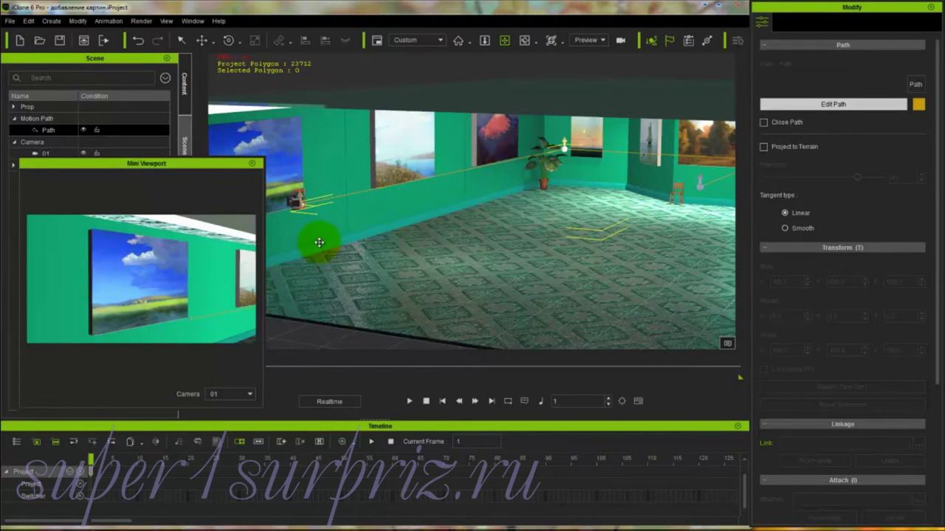
{"action": "left_click_drag", "start_coordinate": [318, 241], "coordinate": [441, 240]}
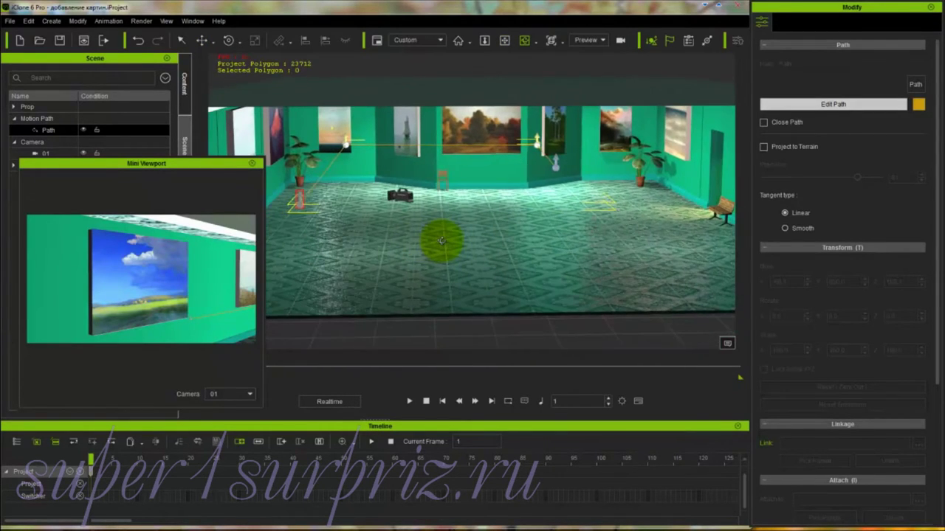
Step: Shift the path's start point across the room in line with camera 01 and adjust its depth and height
{"action": "left_click_drag", "start_coordinate": [347, 204], "coordinate": [415, 200]}
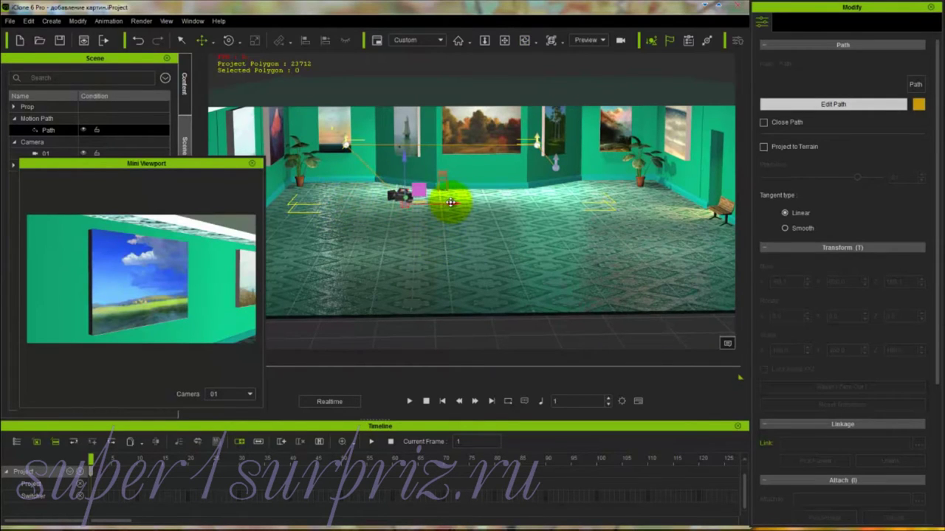
{"action": "left_click_drag", "start_coordinate": [468, 239], "coordinate": [354, 249]}
{"action": "mouse_move", "coordinate": [407, 198]}
{"action": "left_mouse_down"}
{"action": "mouse_move", "coordinate": [416, 152]}
{"action": "mouse_move", "coordinate": [403, 137]}
{"action": "mouse_move", "coordinate": [443, 184]}
{"action": "mouse_move", "coordinate": [369, 211]}
{"action": "left_mouse_up"}
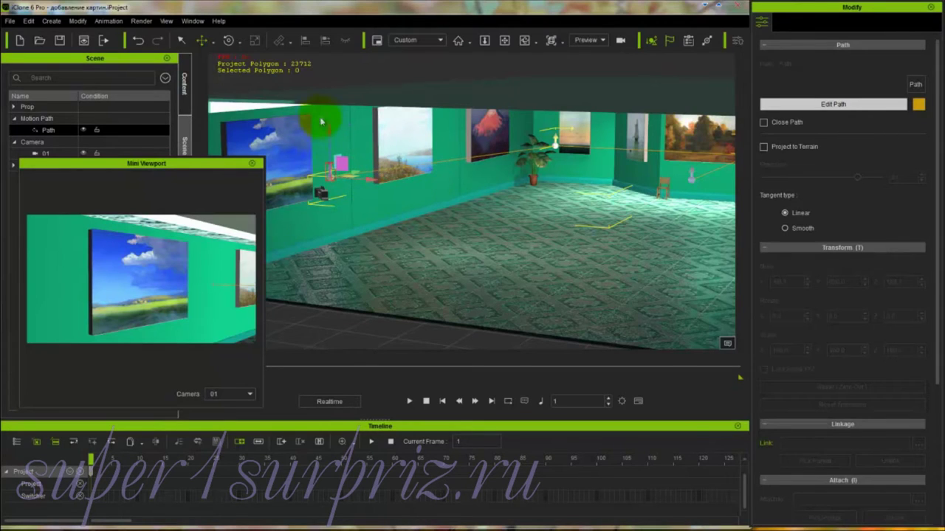
{"action": "left_click_drag", "start_coordinate": [327, 120], "coordinate": [329, 149]}
{"action": "right_click_drag", "start_coordinate": [350, 266], "coordinate": [483, 263]}
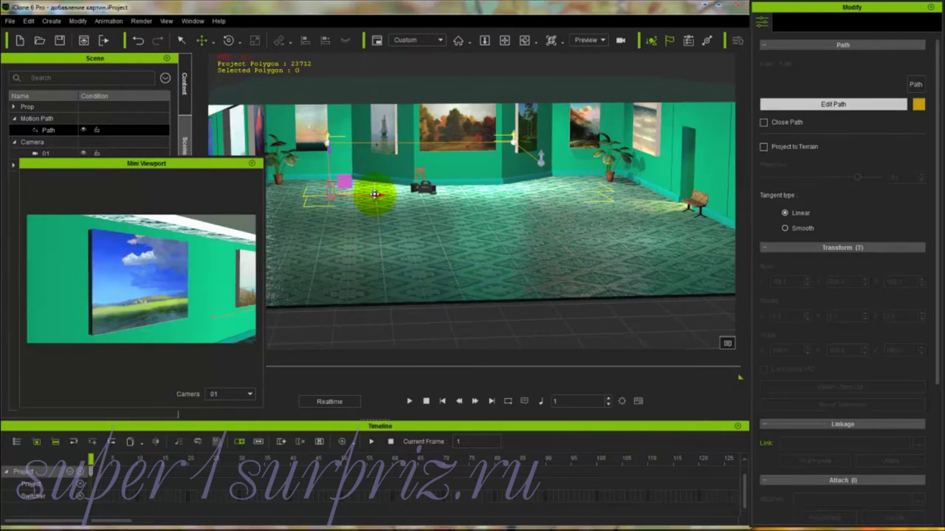
{"action": "left_click_drag", "start_coordinate": [375, 193], "coordinate": [471, 191]}
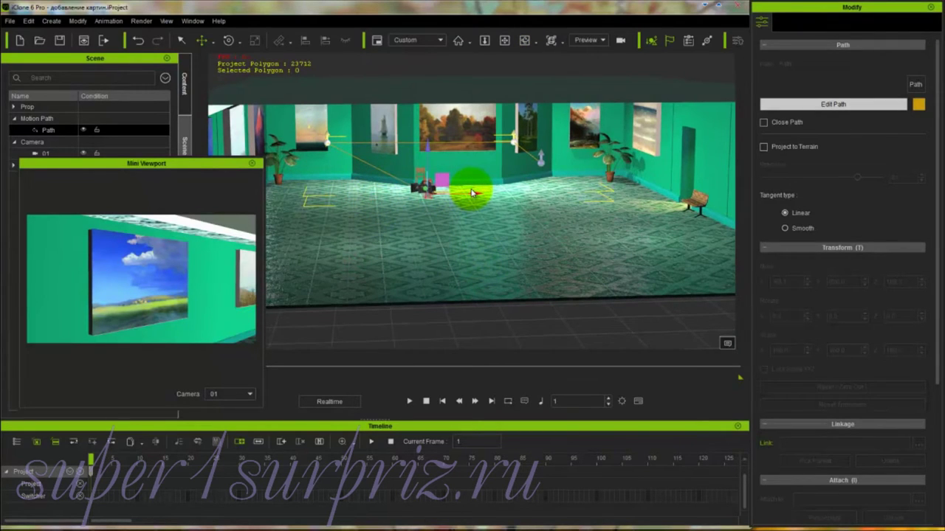
Step: Fine-tune the start point's depth, height and sideways position so that it sits at camera 01
{"action": "right_click_drag", "start_coordinate": [468, 203], "coordinate": [354, 237]}
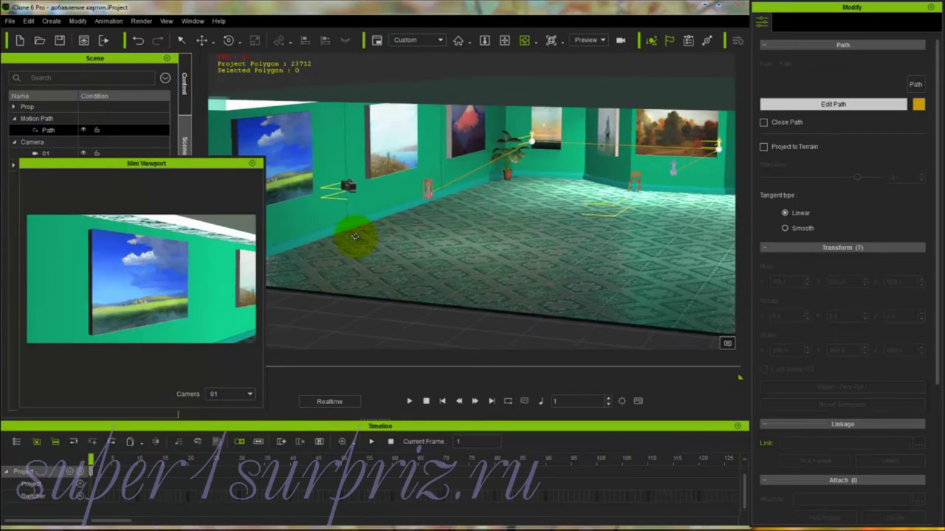
{"action": "left_click", "coordinate": [436, 188]}
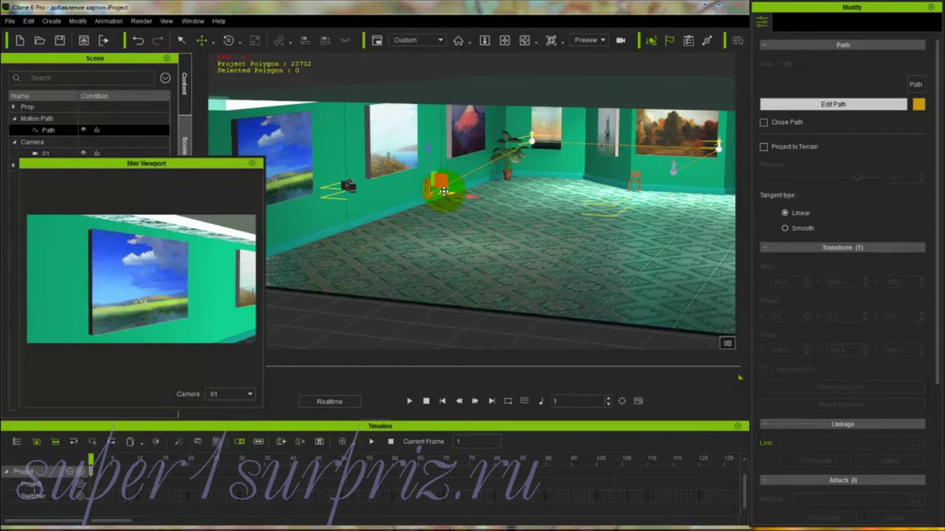
{"action": "left_click_drag", "start_coordinate": [445, 191], "coordinate": [370, 203]}
{"action": "left_click_drag", "start_coordinate": [367, 167], "coordinate": [364, 146]}
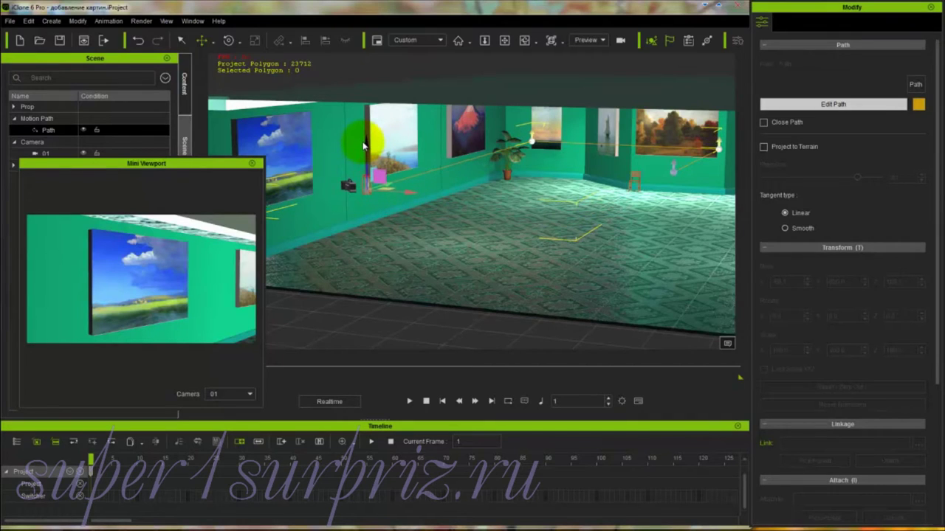
{"action": "mouse_move", "coordinate": [391, 200]}
{"action": "right_mouse_down"}
{"action": "mouse_move", "coordinate": [411, 221]}
{"action": "mouse_move", "coordinate": [501, 220]}
{"action": "right_mouse_up"}
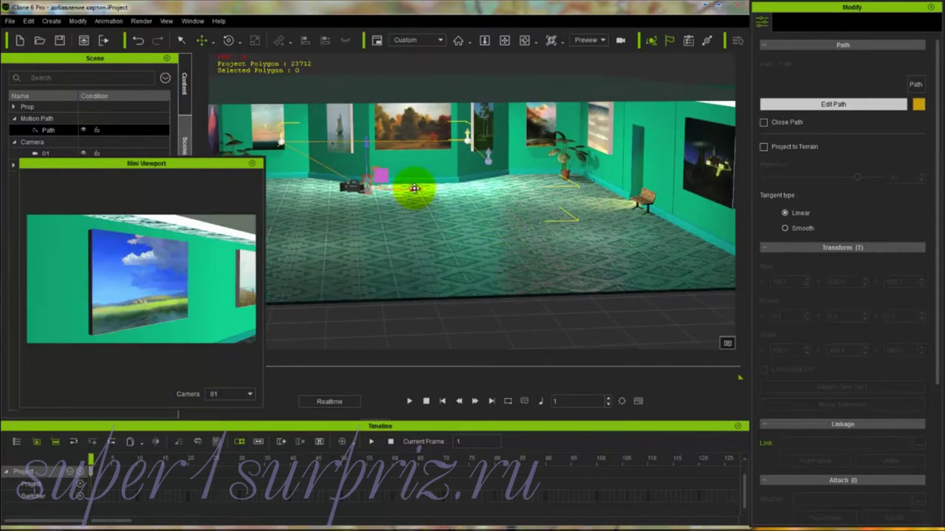
{"action": "left_click_drag", "start_coordinate": [408, 189], "coordinate": [403, 189]}
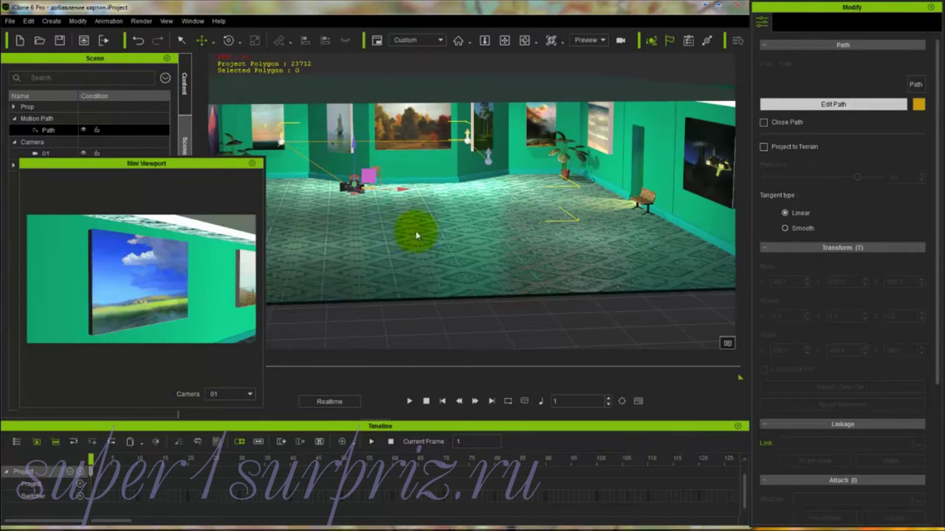
Step: Move the path's second point forward into the room, away from the back-wall paintings
{"action": "right_click_drag", "start_coordinate": [428, 233], "coordinate": [331, 167]}
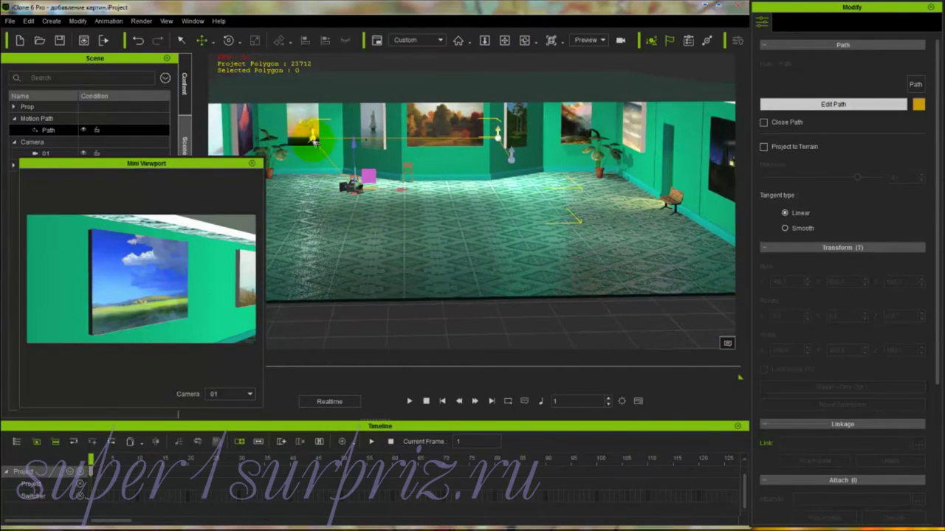
{"action": "left_click", "coordinate": [315, 136]}
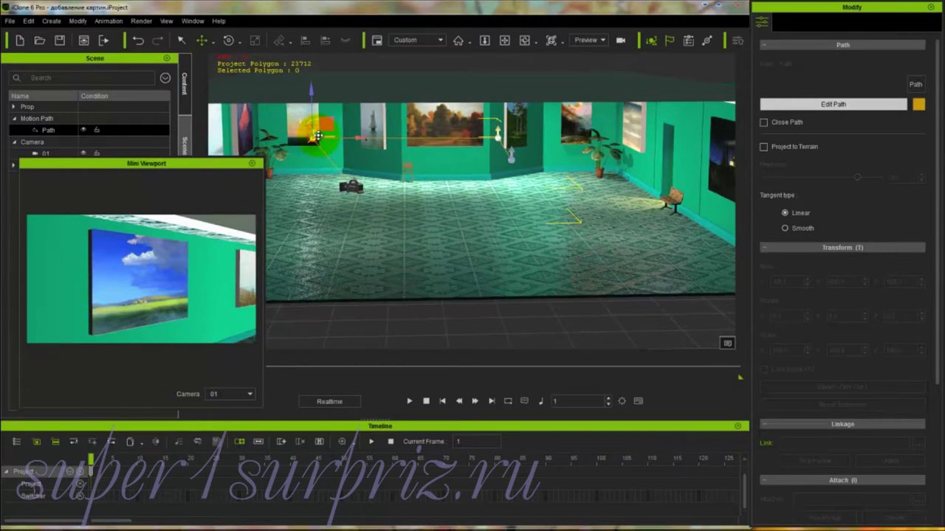
{"action": "left_click_drag", "start_coordinate": [317, 135], "coordinate": [358, 157]}
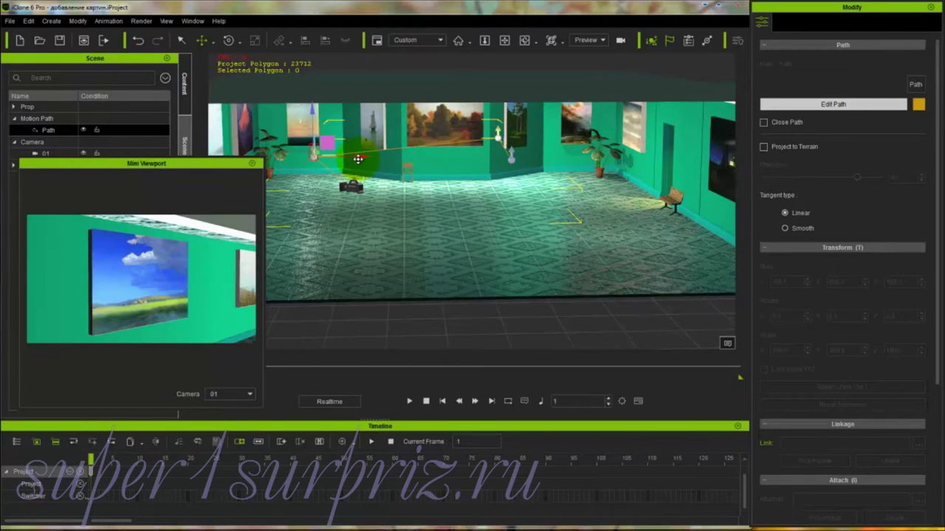
{"action": "left_click_drag", "start_coordinate": [317, 152], "coordinate": [509, 153]}
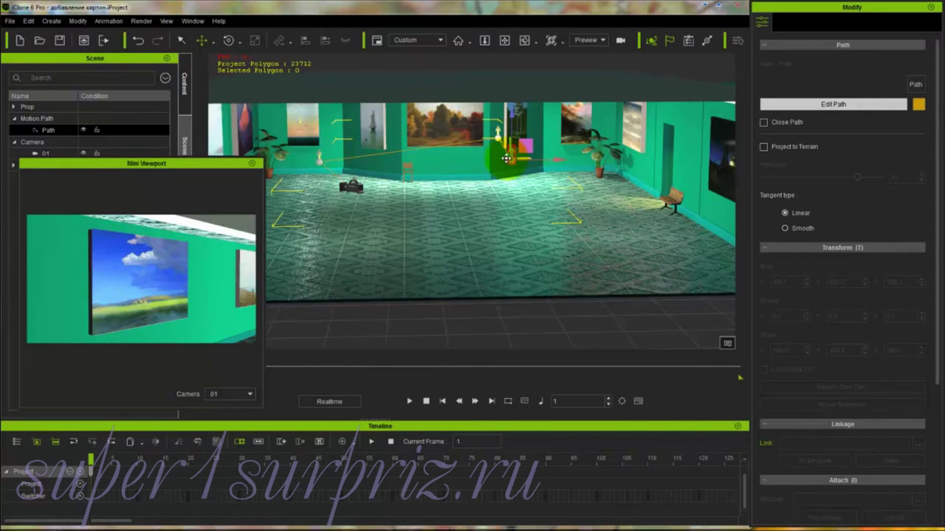
Step: Move the path's end point towards the bench by the doorway and bring the third point out from the back wall
{"action": "right_click_drag", "start_coordinate": [470, 189], "coordinate": [524, 184]}
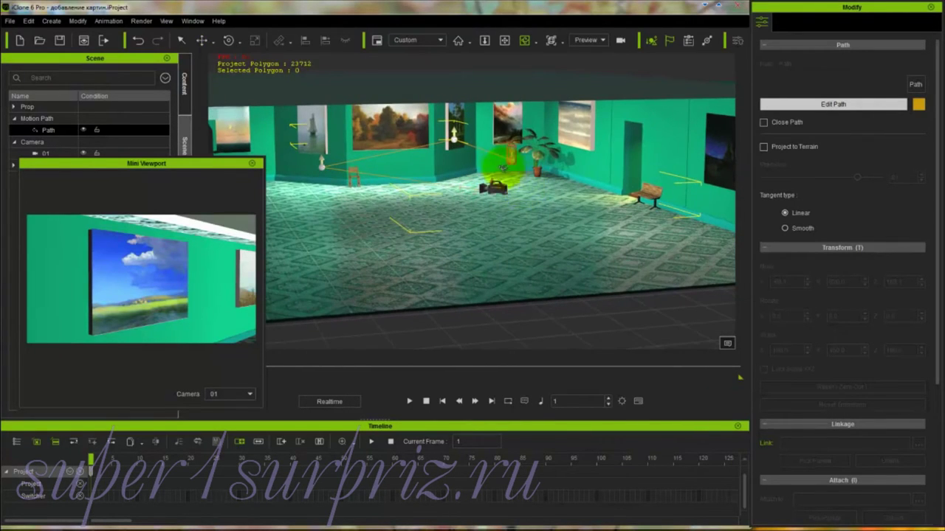
{"action": "left_click_drag", "start_coordinate": [501, 158], "coordinate": [472, 150]}
{"action": "left_click", "coordinate": [636, 221]}
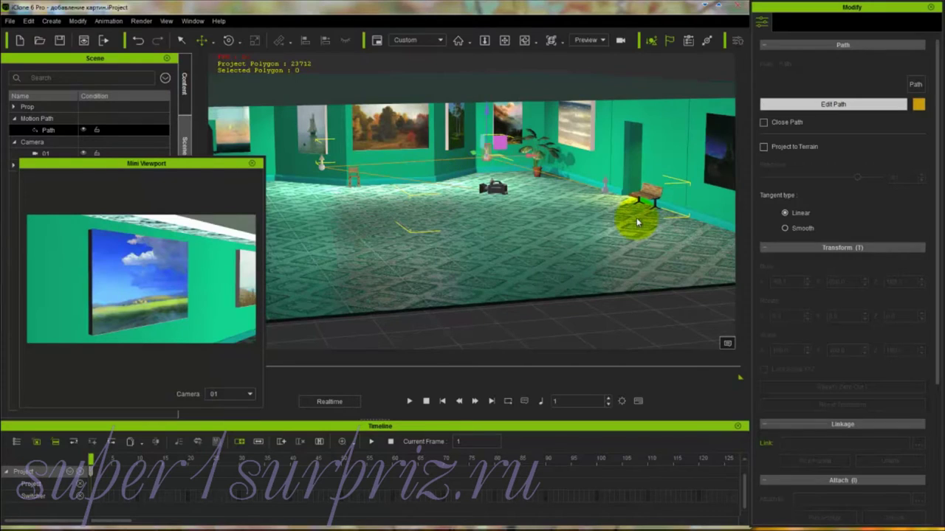
Step: Reposition the path's end point between the potted plant and the bench and raise its height
{"action": "left_click", "coordinate": [604, 191]}
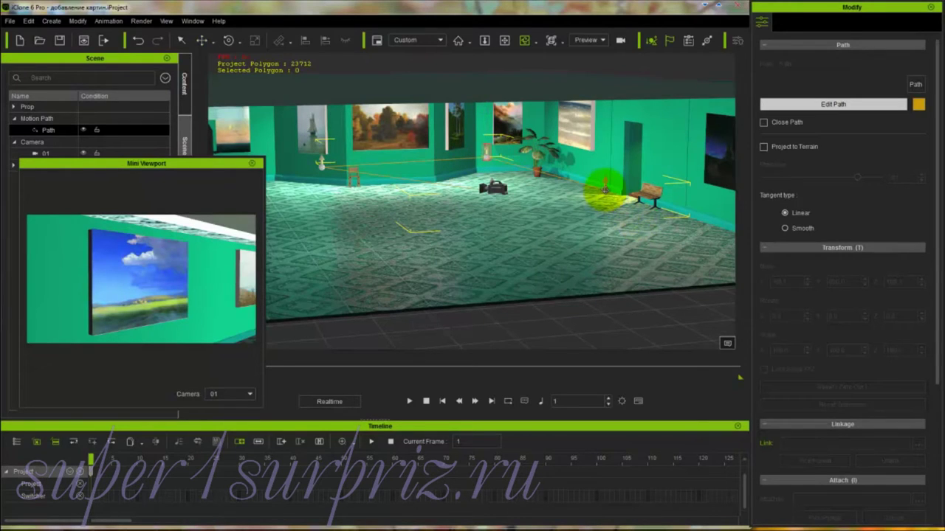
{"action": "left_click", "coordinate": [605, 194]}
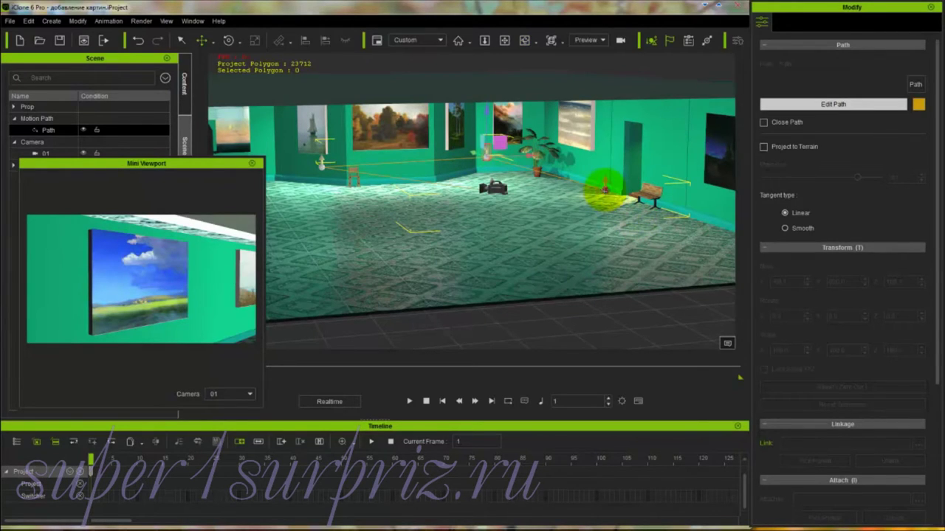
{"action": "mouse_move", "coordinate": [604, 191]}
{"action": "left_mouse_down"}
{"action": "mouse_move", "coordinate": [631, 200]}
{"action": "mouse_move", "coordinate": [522, 186]}
{"action": "mouse_move", "coordinate": [566, 218]}
{"action": "mouse_move", "coordinate": [514, 215]}
{"action": "left_mouse_up"}
{"action": "mouse_move", "coordinate": [515, 215]}
{"action": "right_mouse_down"}
{"action": "mouse_move", "coordinate": [506, 253]}
{"action": "mouse_move", "coordinate": [506, 205]}
{"action": "right_mouse_up"}
{"action": "left_click_drag", "start_coordinate": [589, 181], "coordinate": [582, 126]}
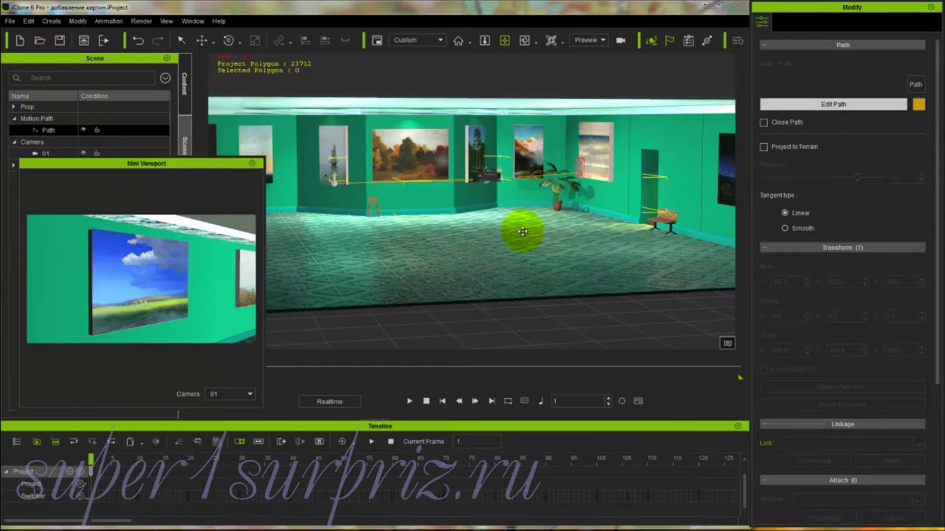
Step: Raise the path's third and second points slightly above the floor
{"action": "right_click_drag", "start_coordinate": [516, 212], "coordinate": [518, 231]}
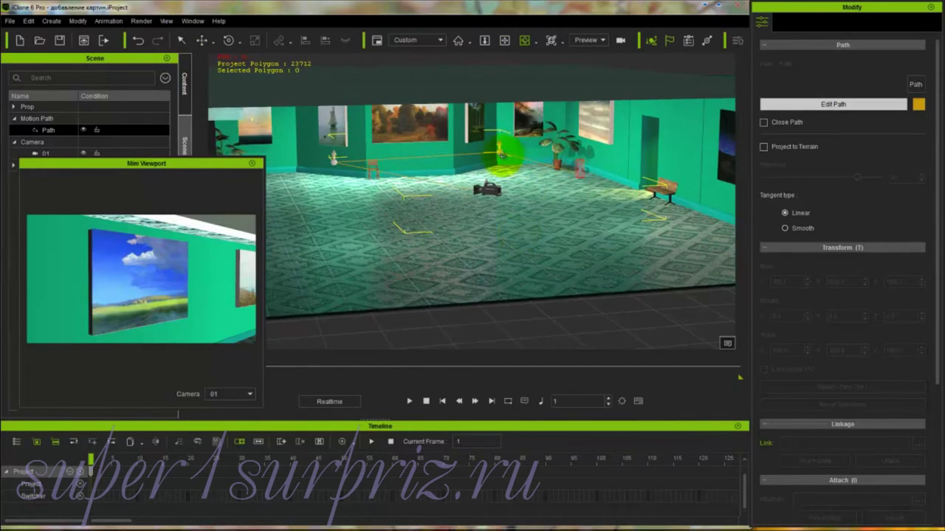
{"action": "left_click", "coordinate": [500, 152]}
{"action": "left_click_drag", "start_coordinate": [500, 106], "coordinate": [499, 94]}
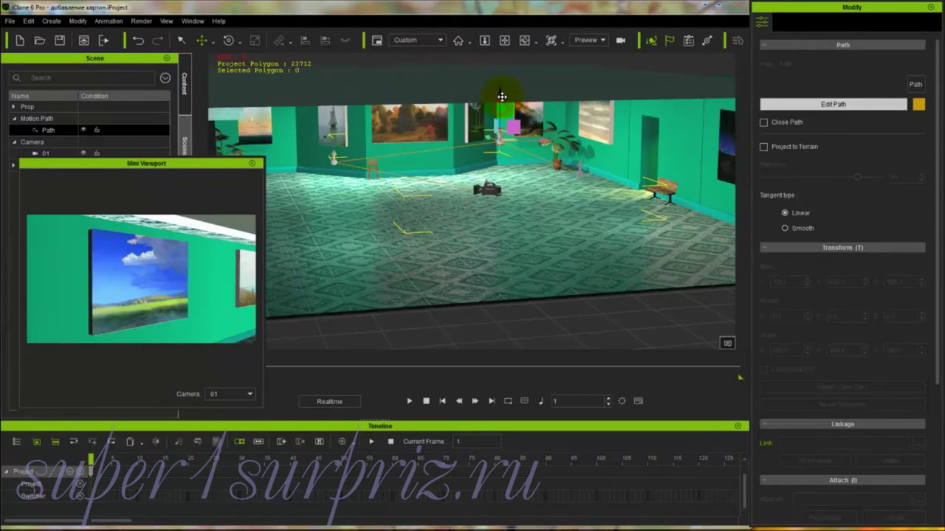
{"action": "left_click", "coordinate": [334, 158]}
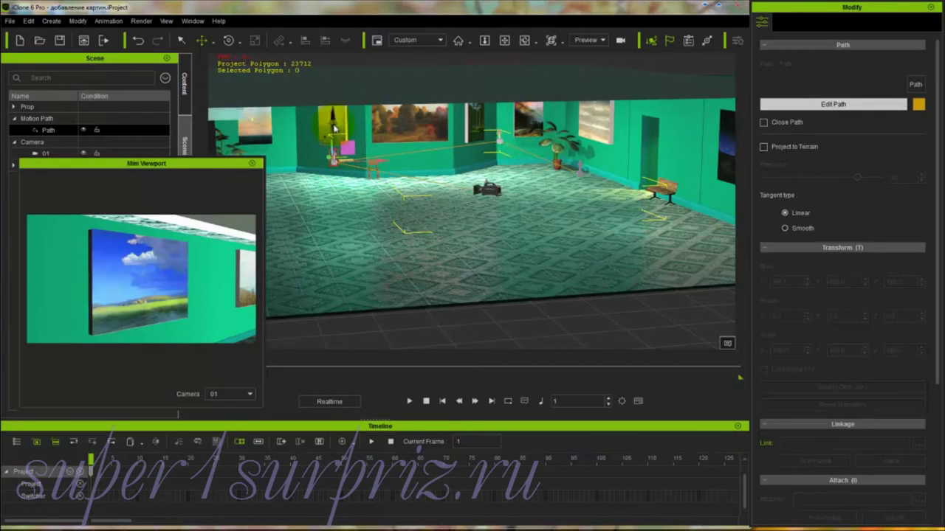
{"action": "left_click_drag", "start_coordinate": [333, 122], "coordinate": [332, 111]}
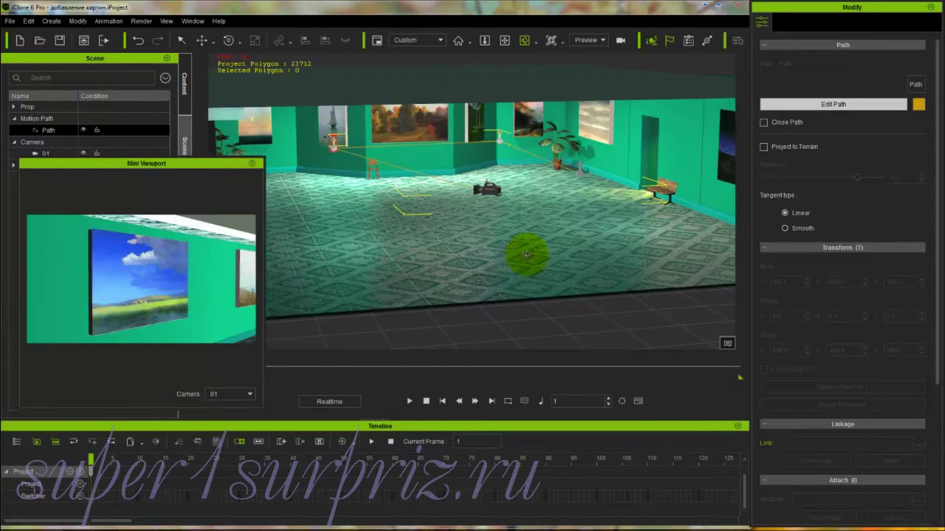
Step: Finish editing the motion path and select camera 01 in the scene
{"action": "right_click_drag", "start_coordinate": [523, 248], "coordinate": [473, 247]}
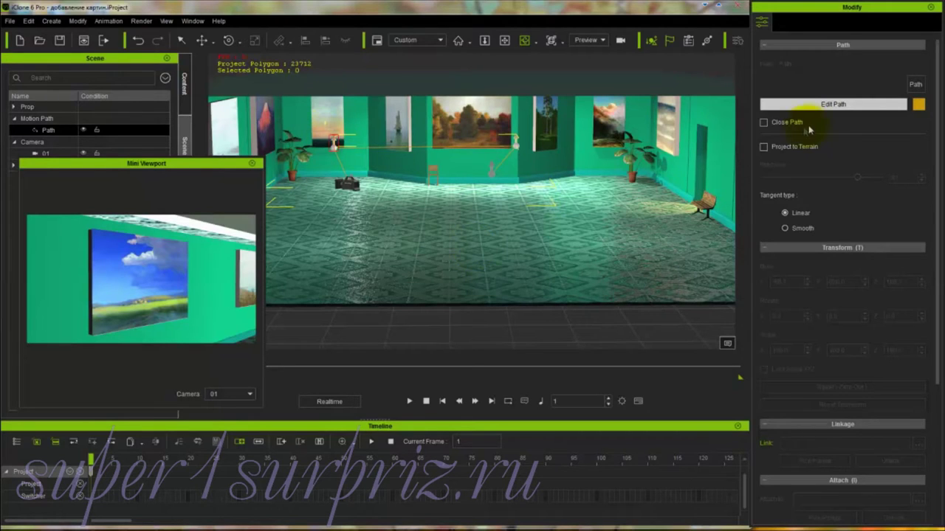
{"action": "left_click", "coordinate": [834, 105]}
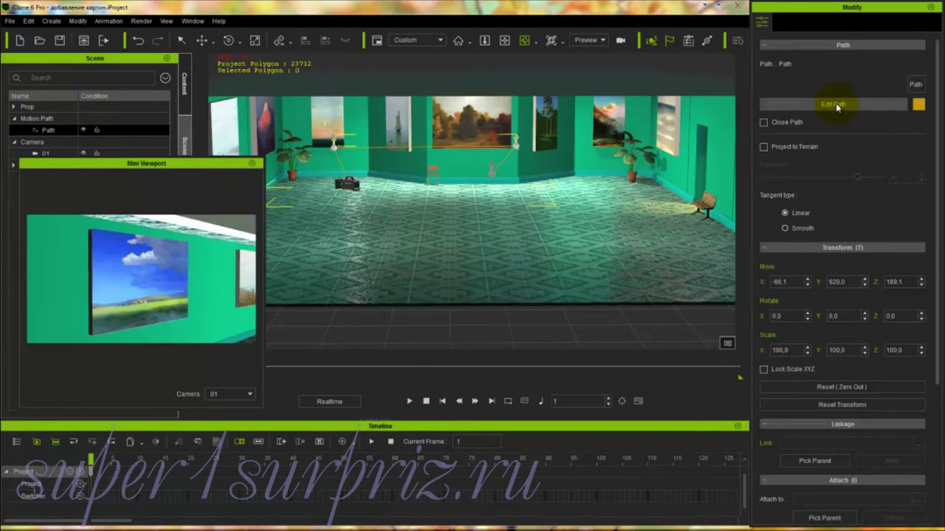
{"action": "left_click", "coordinate": [56, 154]}
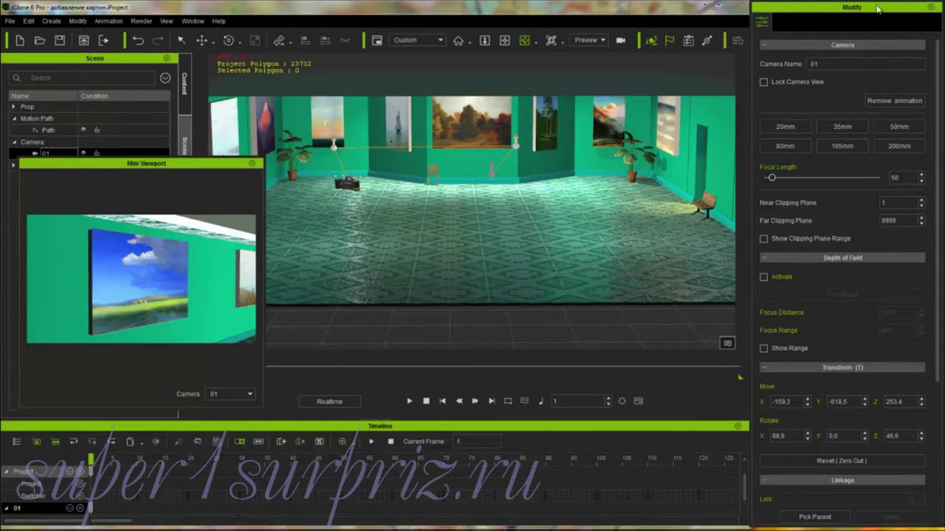
Step: Attach camera 01 to the start point of the motion path and move the Mini Viewport clear of the playback slider
{"action": "left_click_drag", "start_coordinate": [937, 127], "coordinate": [931, 292]}
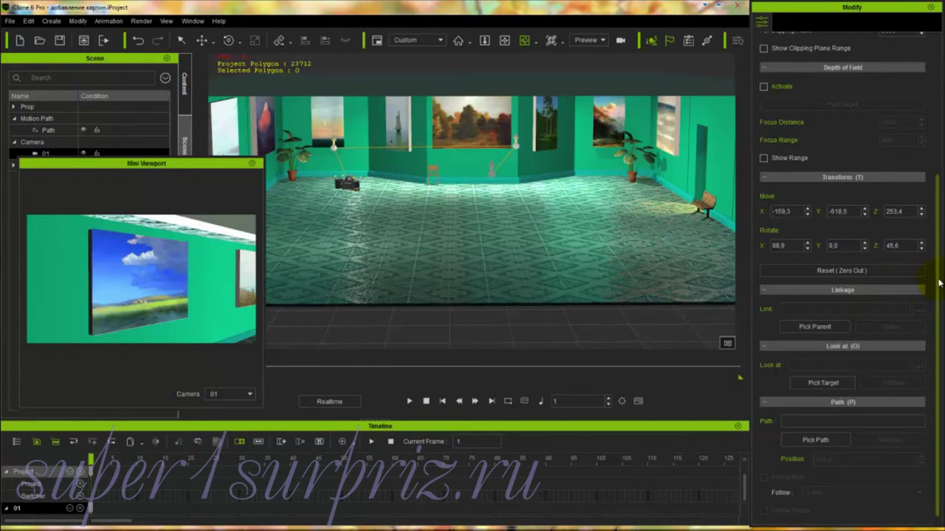
{"action": "left_click", "coordinate": [813, 440]}
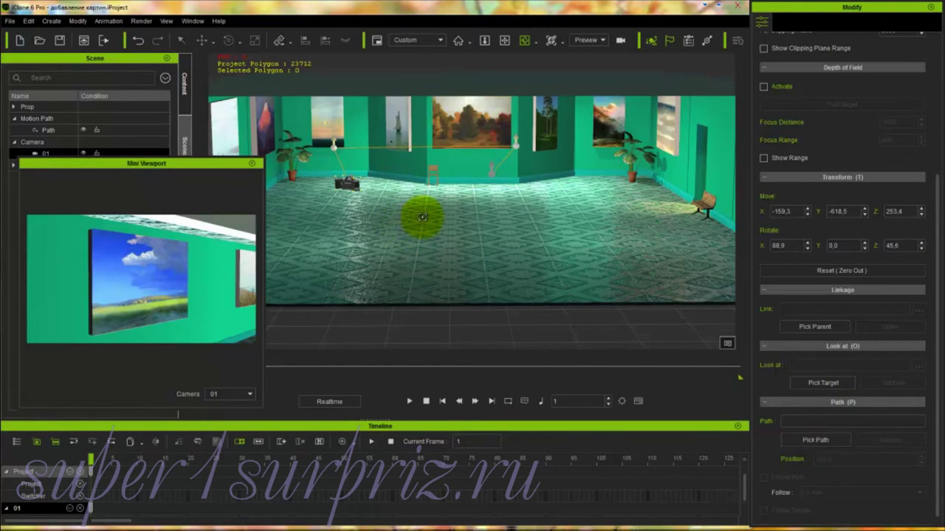
{"action": "left_click", "coordinate": [350, 180]}
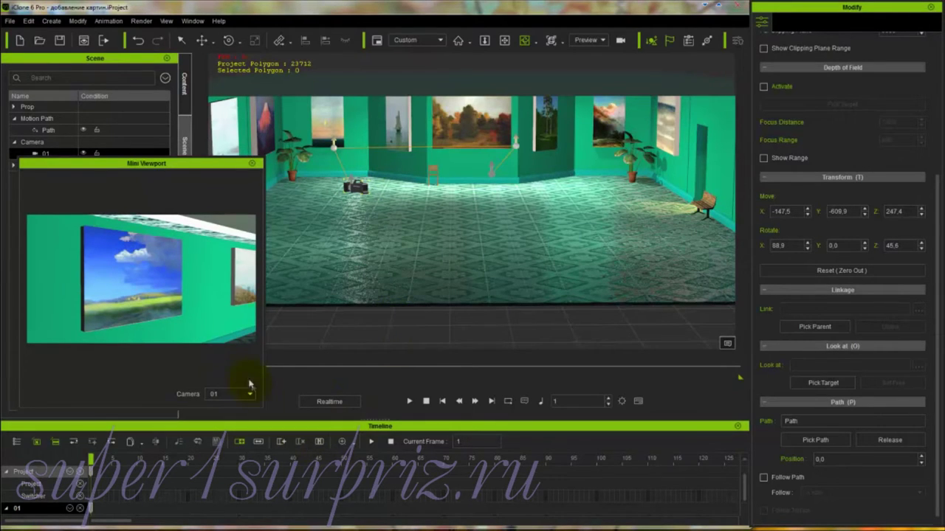
{"action": "left_click", "coordinate": [222, 163]}
{"action": "left_click_drag", "start_coordinate": [222, 163], "coordinate": [206, 107]}
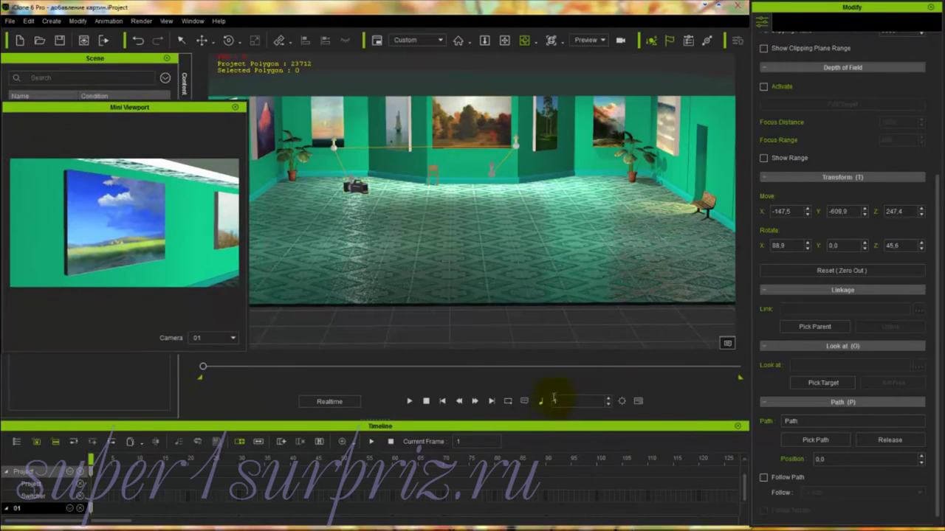
Step: At frame 1800, set camera 01's path position to 100 at the path's end point and scrub through the movement
{"action": "left_click", "coordinate": [204, 369]}
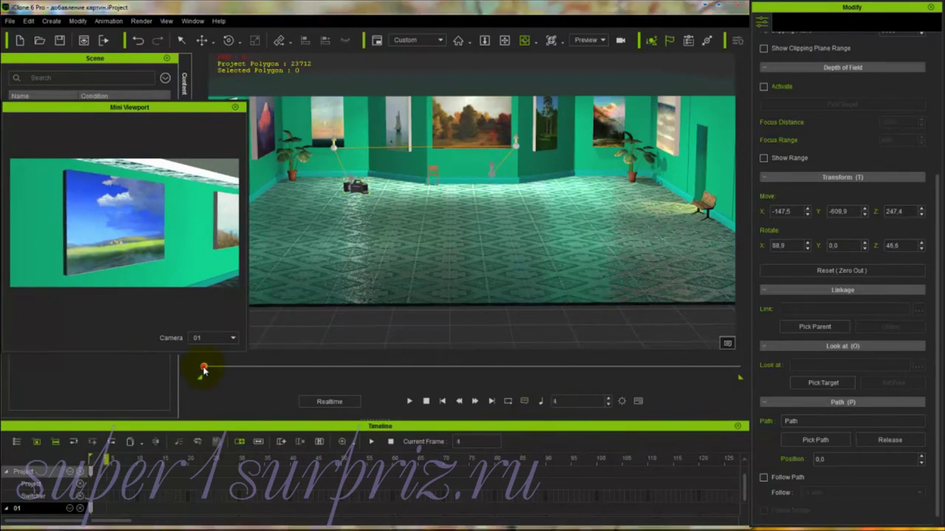
{"action": "left_click_drag", "start_coordinate": [204, 369], "coordinate": [746, 374]}
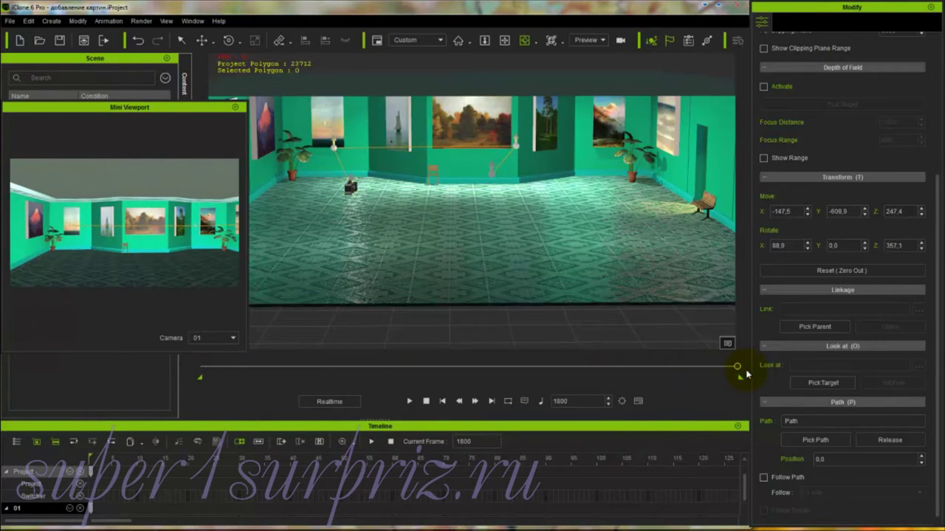
{"action": "left_click", "coordinate": [569, 403]}
{"action": "double_click", "coordinate": [827, 459]}
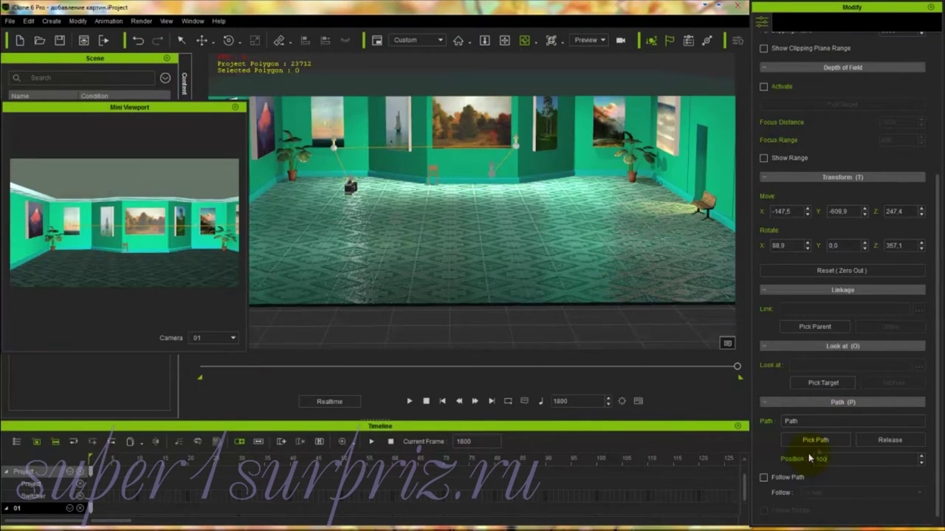
{"action": "left_click", "coordinate": [821, 441]}
{"action": "left_click", "coordinate": [822, 441]}
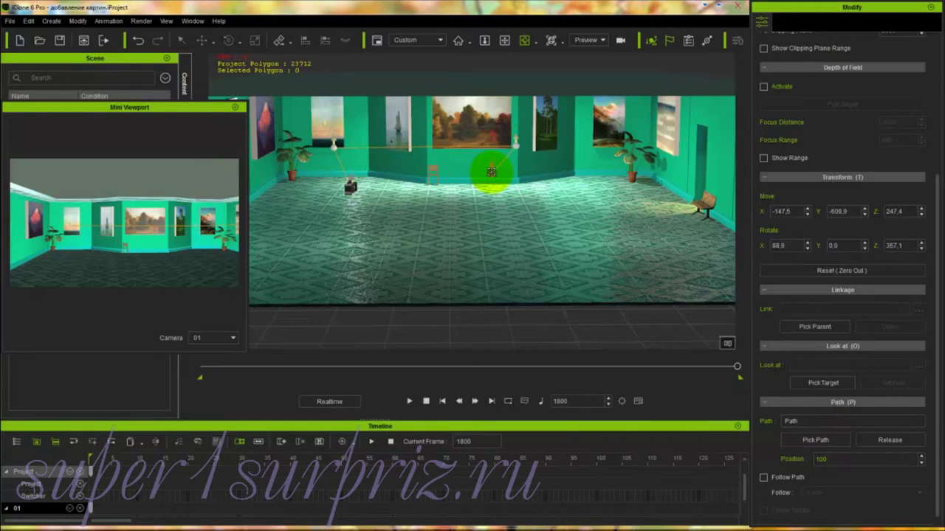
{"action": "left_click", "coordinate": [491, 172]}
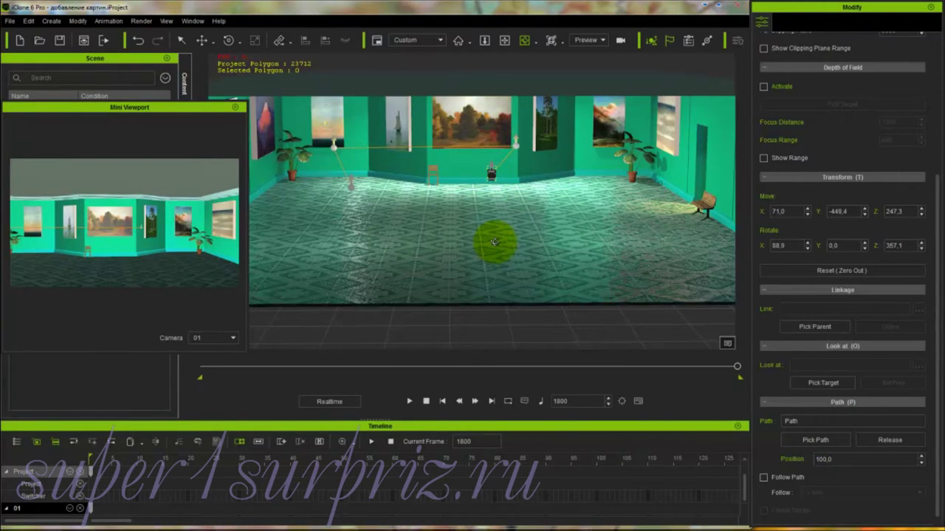
{"action": "left_click", "coordinate": [494, 242]}
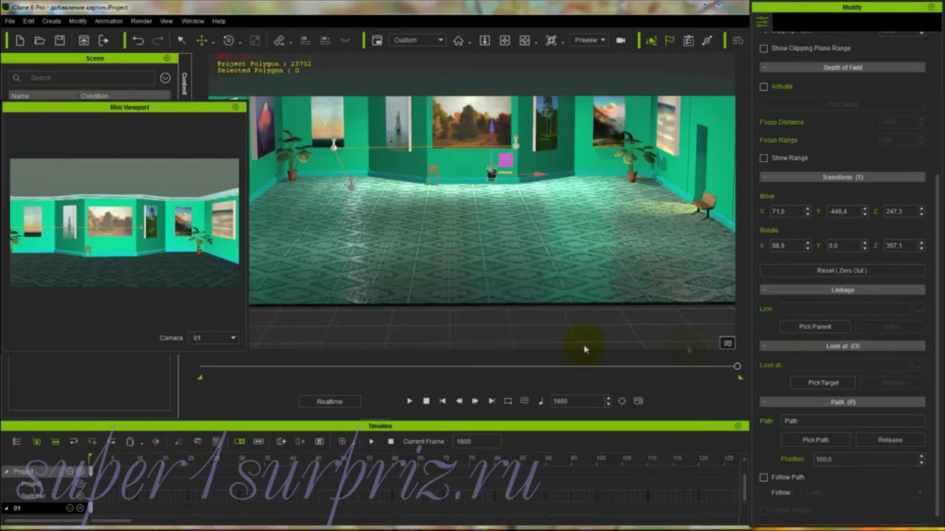
{"action": "left_click", "coordinate": [442, 401]}
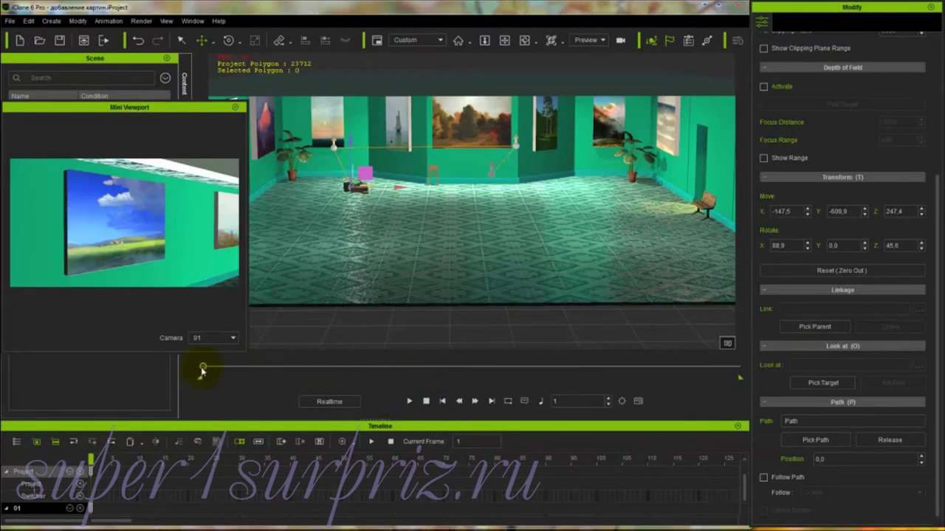
{"action": "left_click_drag", "start_coordinate": [203, 368], "coordinate": [733, 380]}
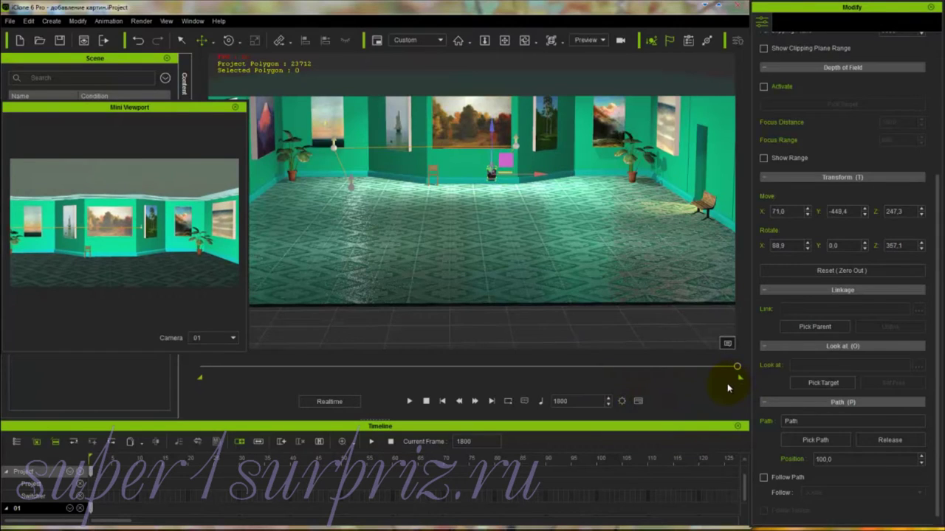
Step: Try Follow Path along the X Axis for camera 01, and turn the option back off
{"action": "left_click", "coordinate": [764, 478]}
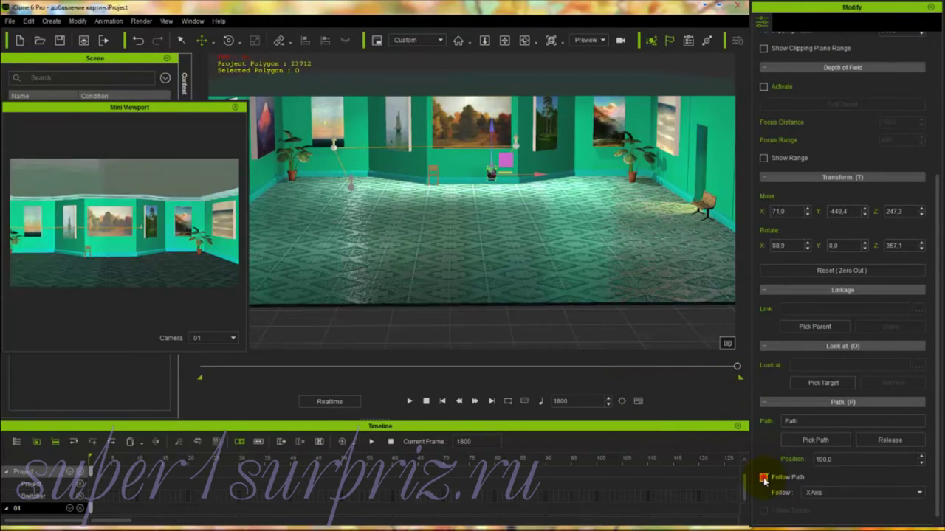
{"action": "left_click", "coordinate": [920, 493]}
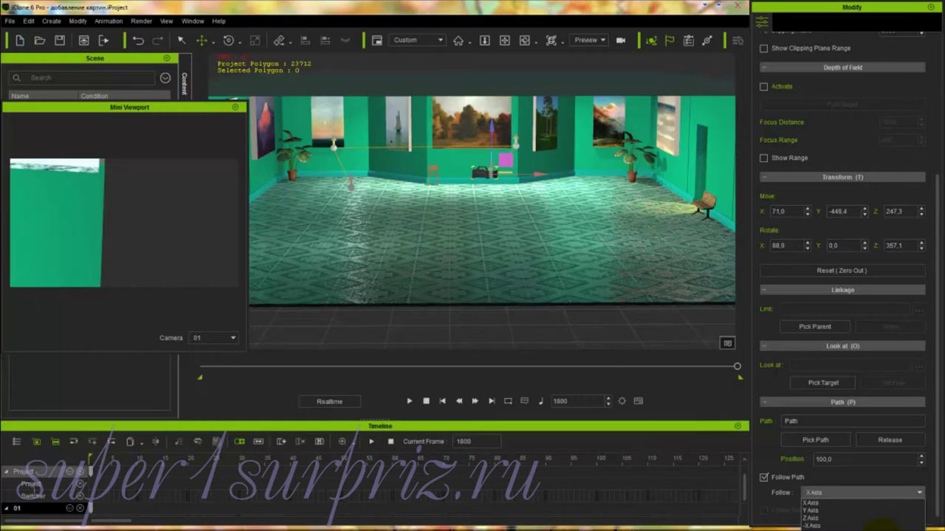
{"action": "left_click", "coordinate": [883, 504]}
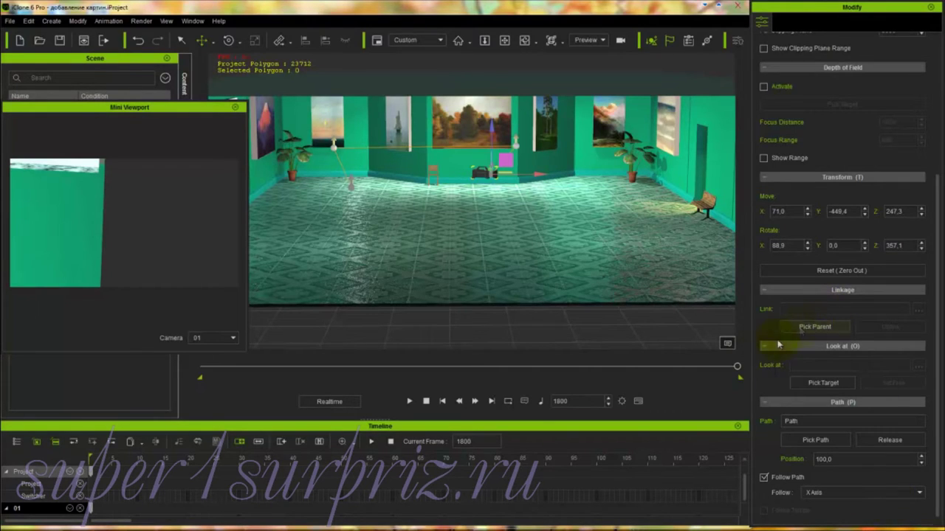
{"action": "left_click", "coordinate": [464, 164]}
{"action": "key", "text": "e"}
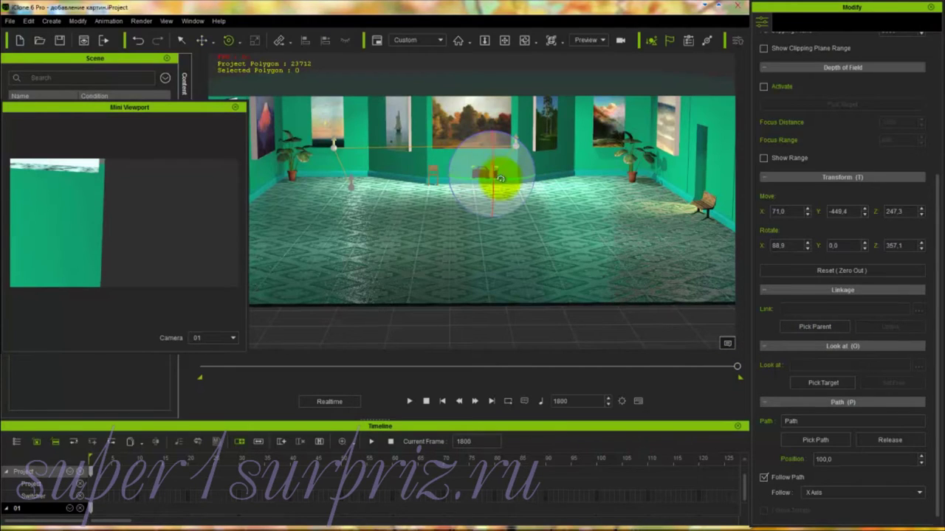
{"action": "left_click", "coordinate": [764, 478]}
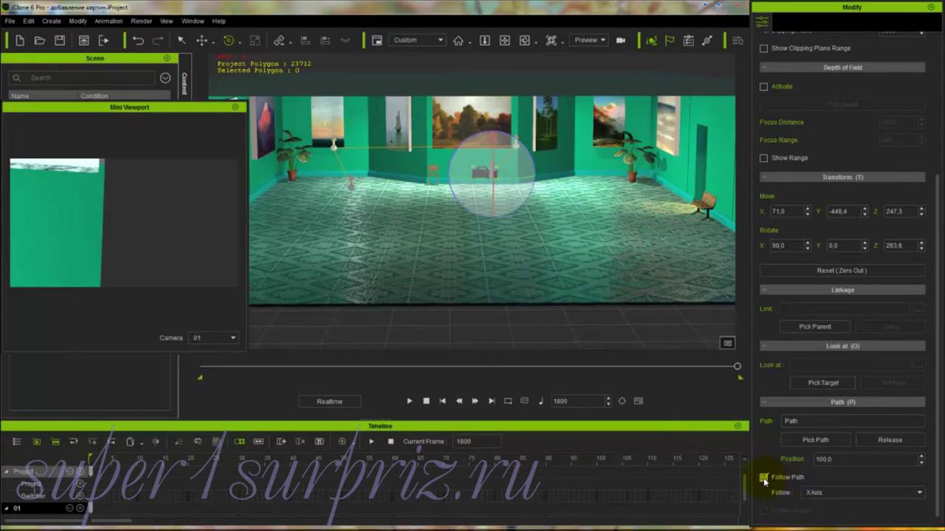
{"action": "left_click", "coordinate": [764, 478]}
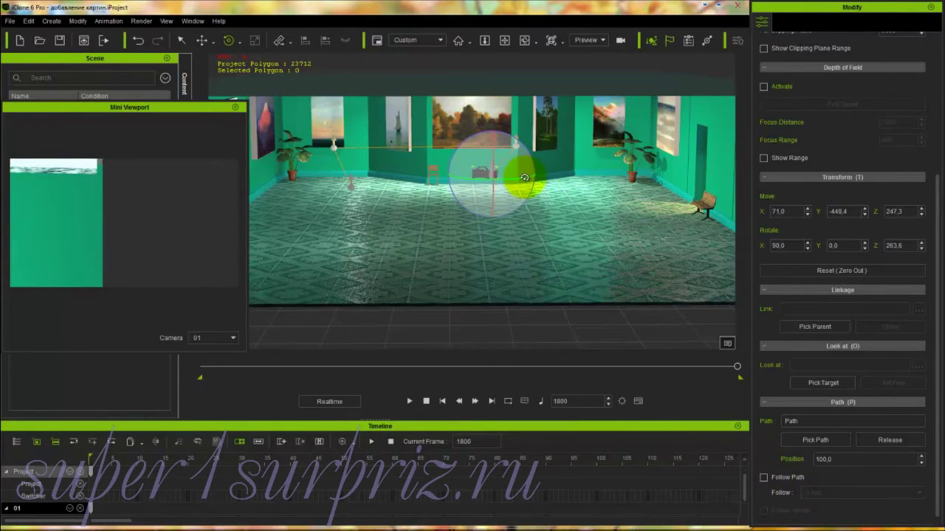
Step: Rotate camera 01 at frame 1800 to about 89 in X and 302.6 in Z, facing the dark night painting
{"action": "mouse_move", "coordinate": [524, 178]}
{"action": "left_mouse_down"}
{"action": "mouse_move", "coordinate": [515, 179]}
{"action": "mouse_move", "coordinate": [542, 177]}
{"action": "left_mouse_up"}
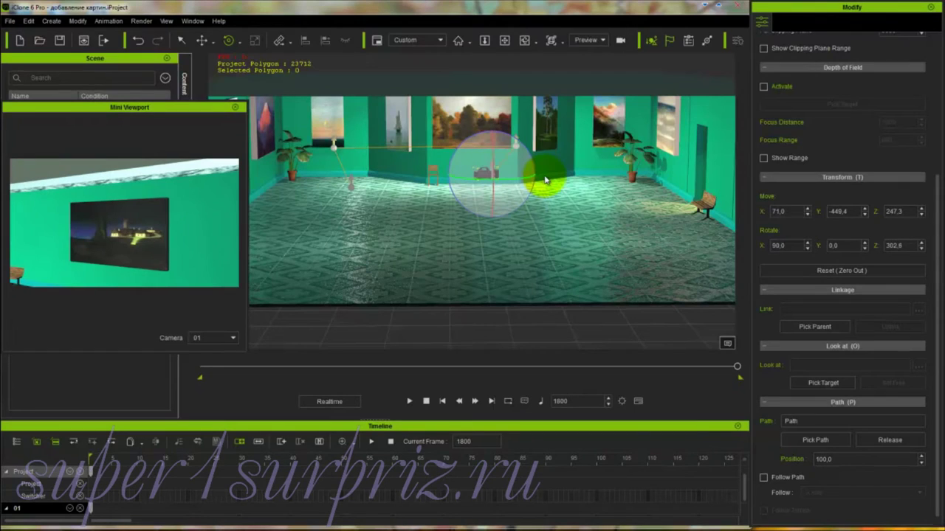
{"action": "left_click", "coordinate": [493, 148]}
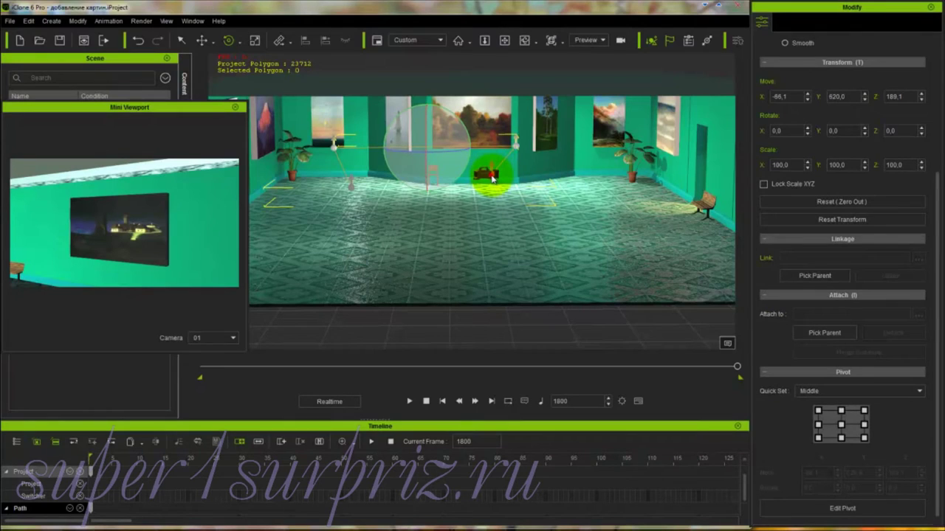
{"action": "left_click", "coordinate": [482, 177]}
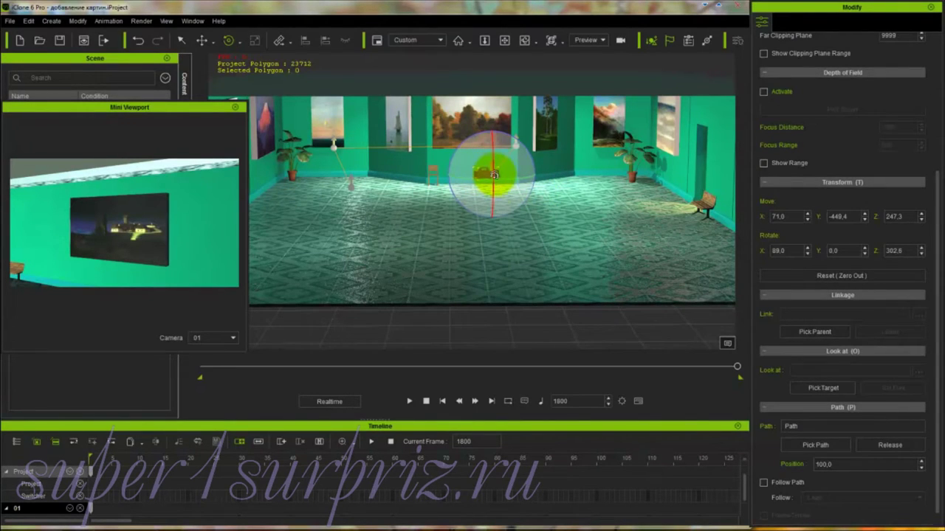
Step: Review camera 01's movement along the path by scrubbing the animation from the first frame
{"action": "left_click_drag", "start_coordinate": [737, 367], "coordinate": [511, 382]}
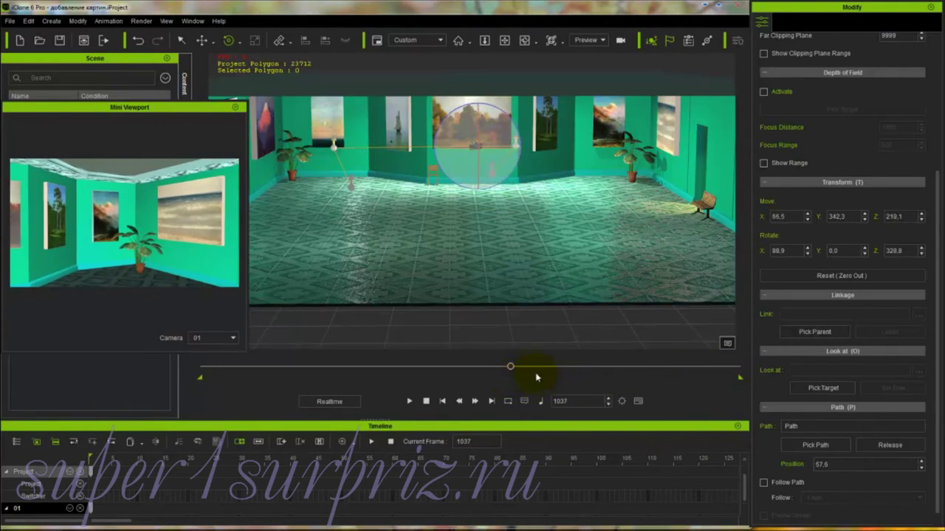
{"action": "left_click", "coordinate": [442, 401]}
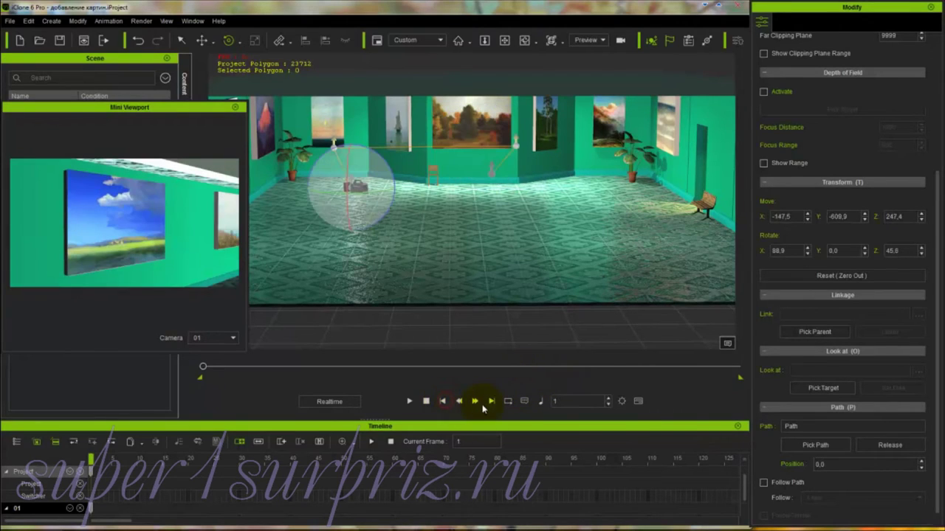
{"action": "left_click_drag", "start_coordinate": [203, 369], "coordinate": [204, 370]}
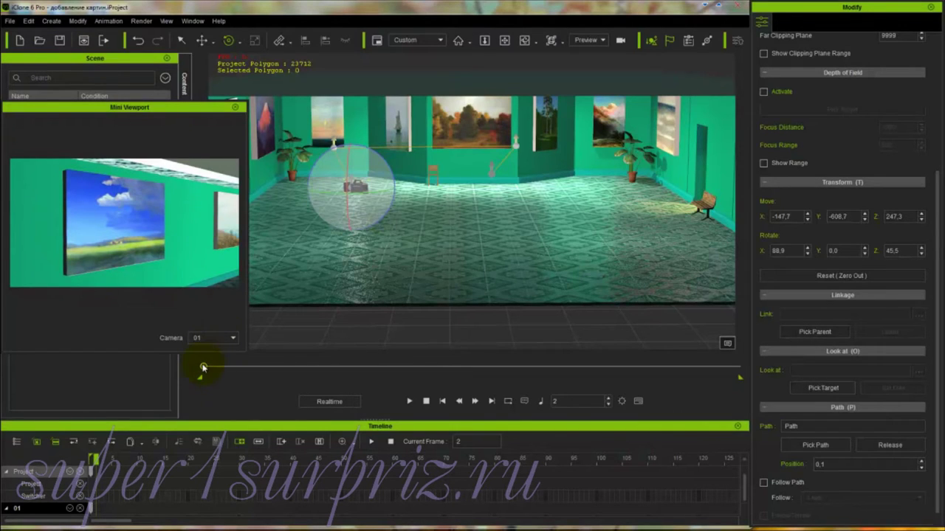
{"action": "left_click_drag", "start_coordinate": [204, 369], "coordinate": [532, 323]}
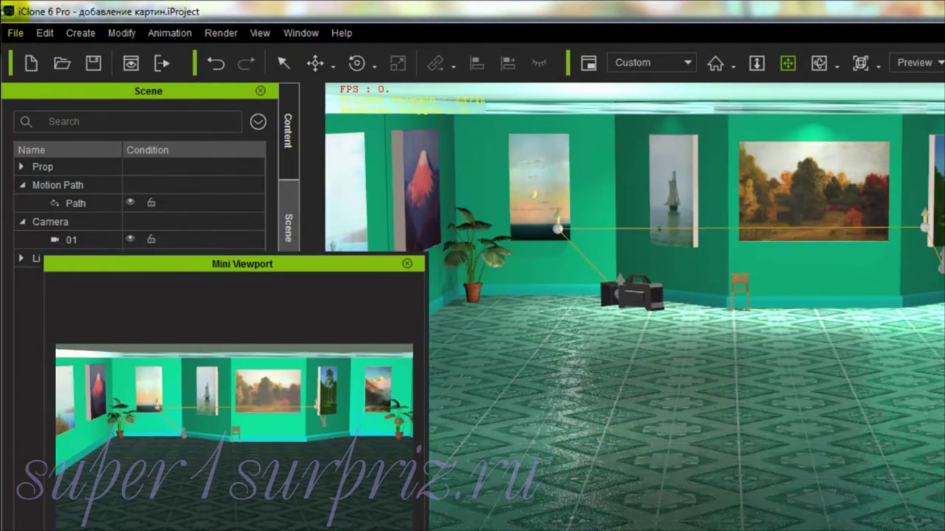
Step: Create a second camera and rename it 02
{"action": "left_click", "coordinate": [82, 34]}
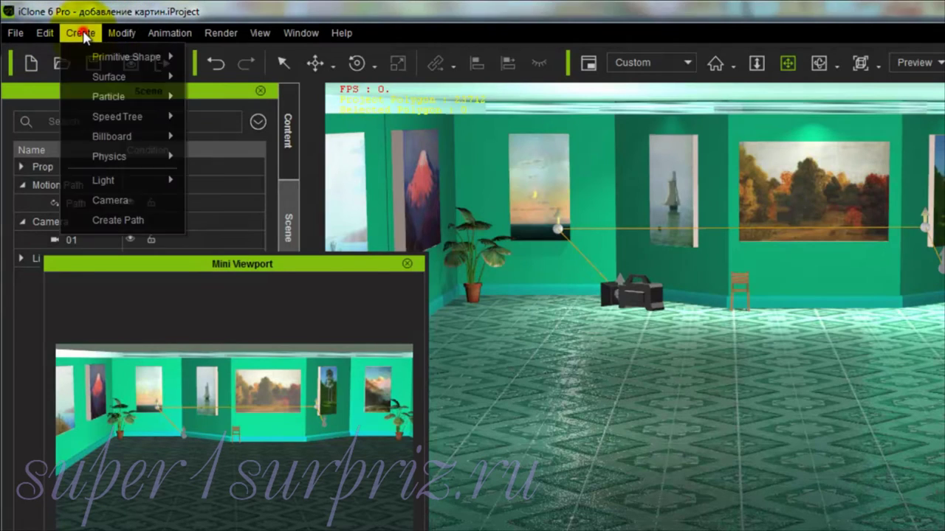
{"action": "left_click", "coordinate": [107, 200]}
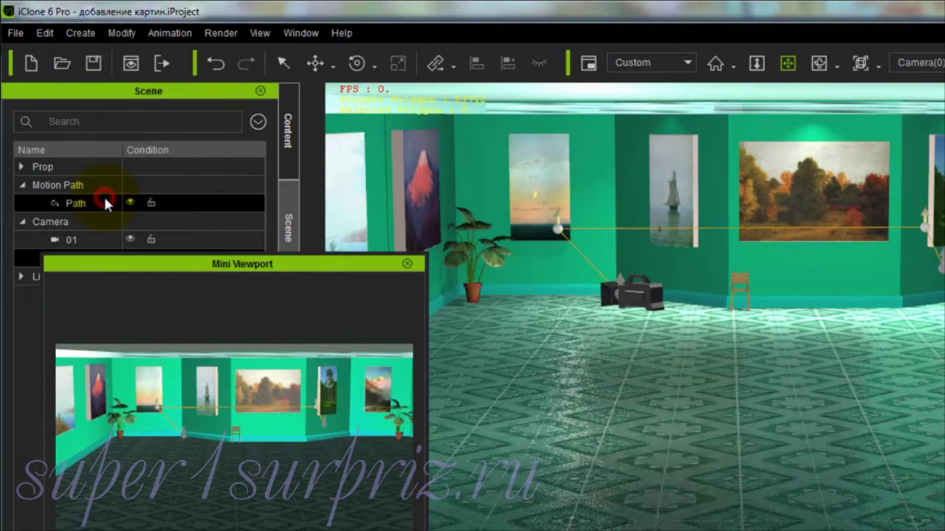
{"action": "left_click_drag", "start_coordinate": [185, 267], "coordinate": [384, 275]}
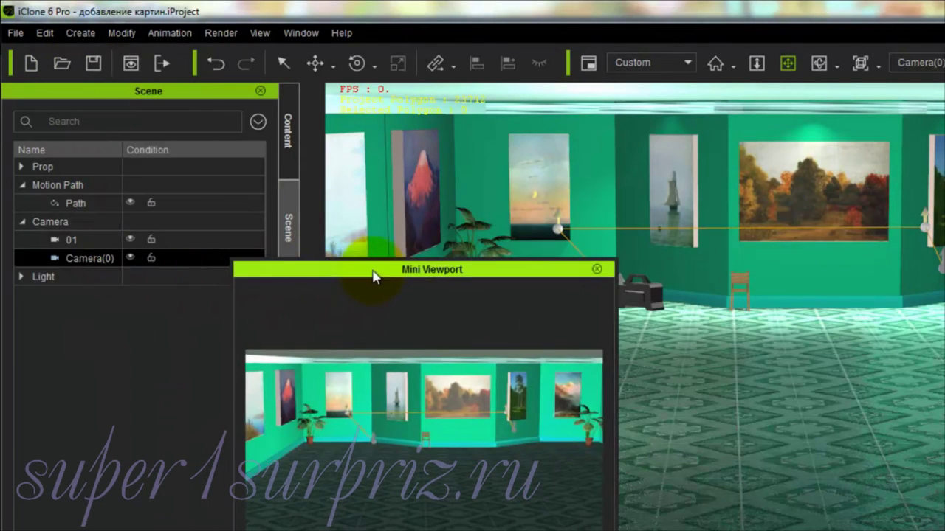
{"action": "double_click", "coordinate": [78, 257]}
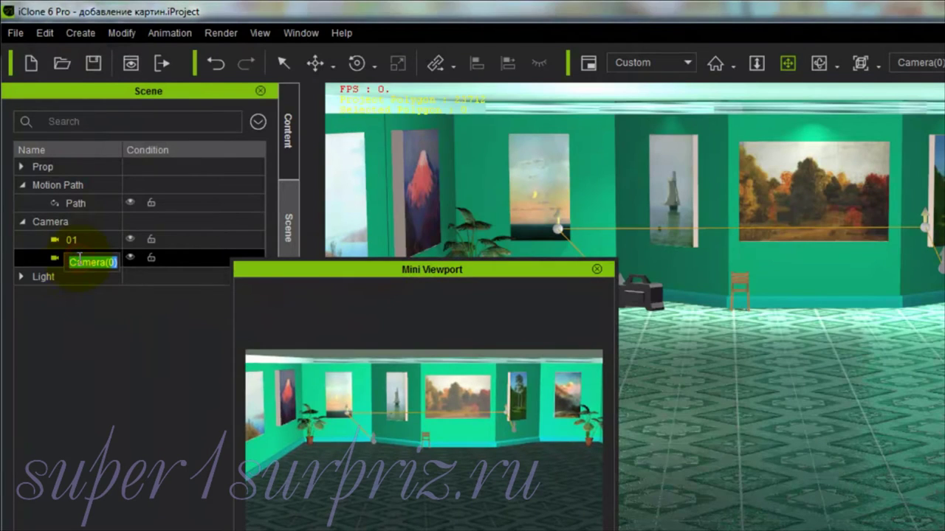
{"action": "type", "text": "02"}
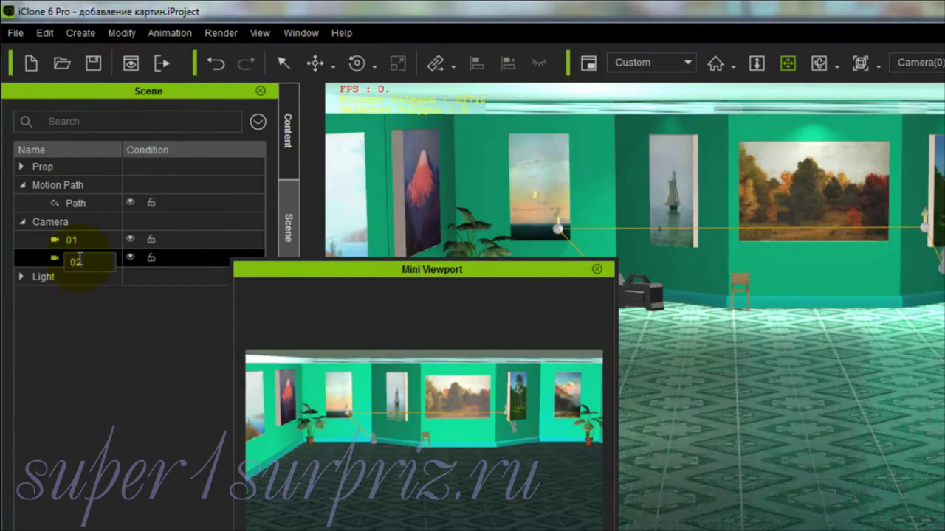
{"action": "key", "text": "Return"}
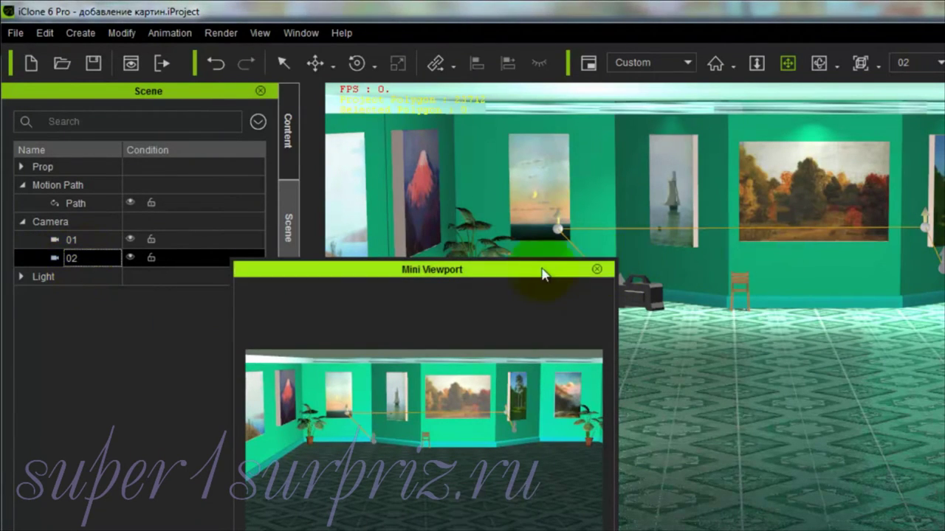
{"action": "left_click_drag", "start_coordinate": [540, 270], "coordinate": [347, 282]}
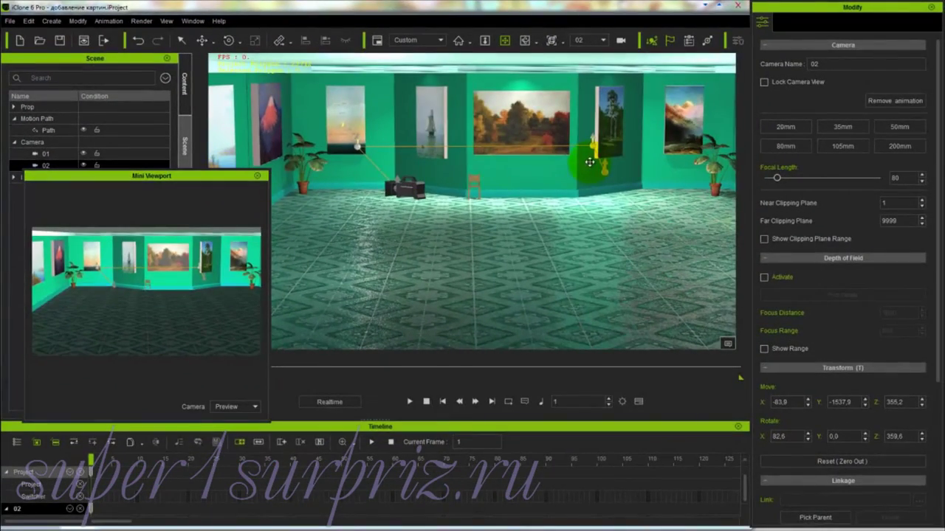
Step: Switch the main view to the Preview camera and zoom out until camera 02 is in view
{"action": "left_click", "coordinate": [604, 41]}
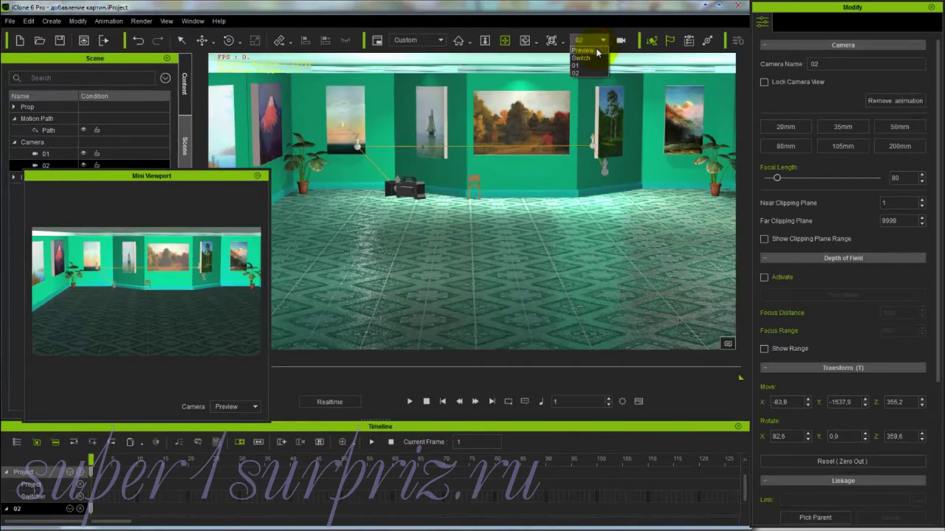
{"action": "left_click", "coordinate": [594, 50]}
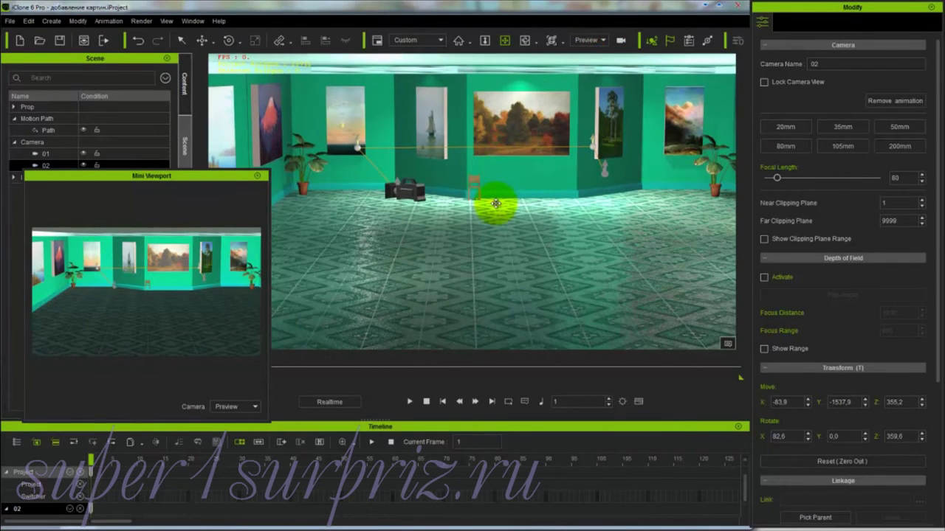
{"action": "scroll", "coordinate": [506, 171], "scroll_direction": "down", "scroll_amount": 3}
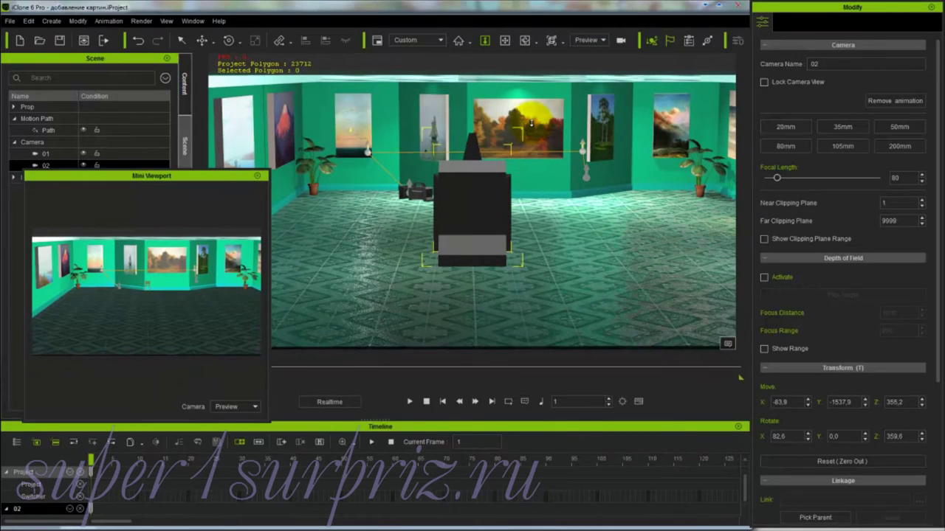
Step: Move camera 02 into the gallery to about X -8.3, Y -731.9
{"action": "left_click", "coordinate": [475, 244]}
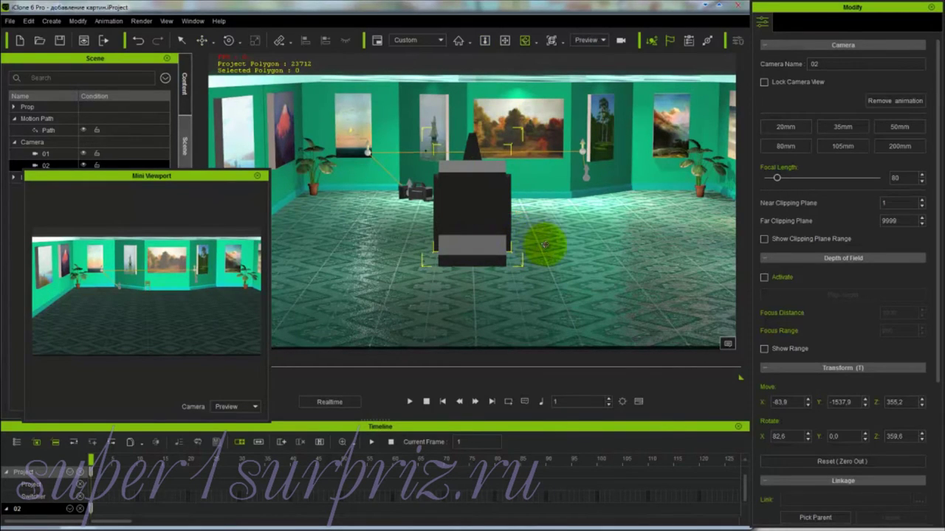
{"action": "key", "text": "f"}
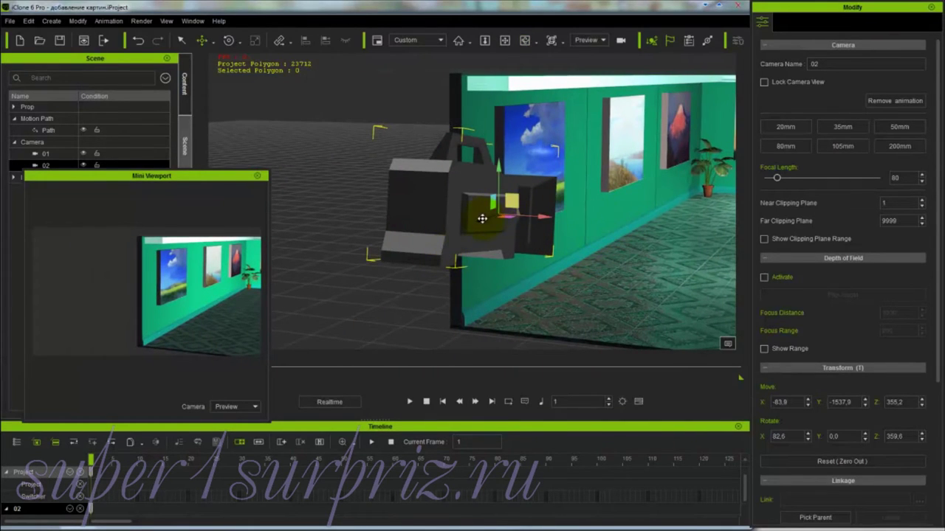
{"action": "left_click_drag", "start_coordinate": [484, 217], "coordinate": [749, 152]}
{"action": "key", "text": "e"}
{"action": "mouse_move", "coordinate": [685, 254]}
{"action": "left_mouse_down"}
{"action": "mouse_move", "coordinate": [668, 256]}
{"action": "mouse_move", "coordinate": [700, 249]}
{"action": "mouse_move", "coordinate": [410, 253]}
{"action": "left_mouse_up"}
{"action": "mouse_move", "coordinate": [698, 217]}
{"action": "left_mouse_down"}
{"action": "mouse_move", "coordinate": [421, 239]}
{"action": "mouse_move", "coordinate": [450, 242]}
{"action": "left_mouse_up"}
{"action": "mouse_move", "coordinate": [257, 150]}
{"action": "left_mouse_down"}
{"action": "mouse_move", "coordinate": [355, 149]}
{"action": "mouse_move", "coordinate": [337, 157]}
{"action": "mouse_move", "coordinate": [619, 148]}
{"action": "mouse_move", "coordinate": [656, 125]}
{"action": "mouse_move", "coordinate": [668, 138]}
{"action": "left_mouse_up"}
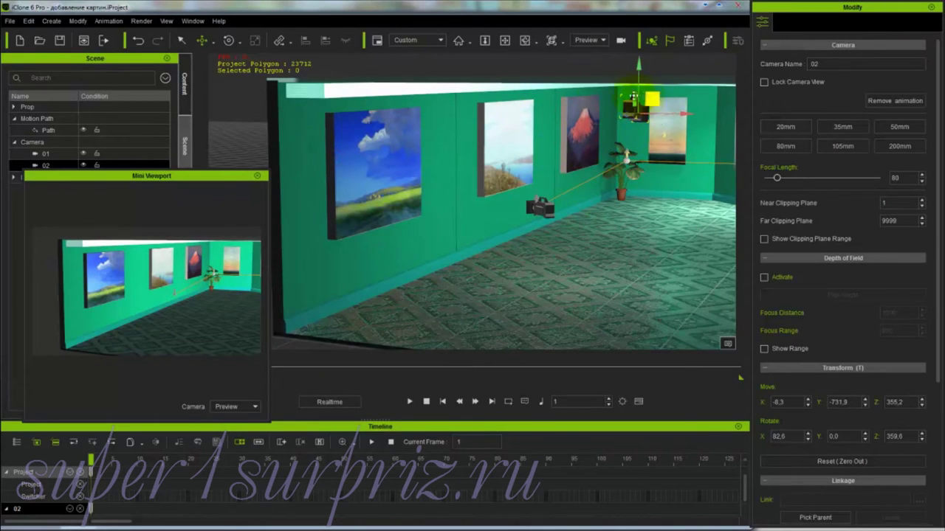
{"action": "left_click", "coordinate": [687, 214]}
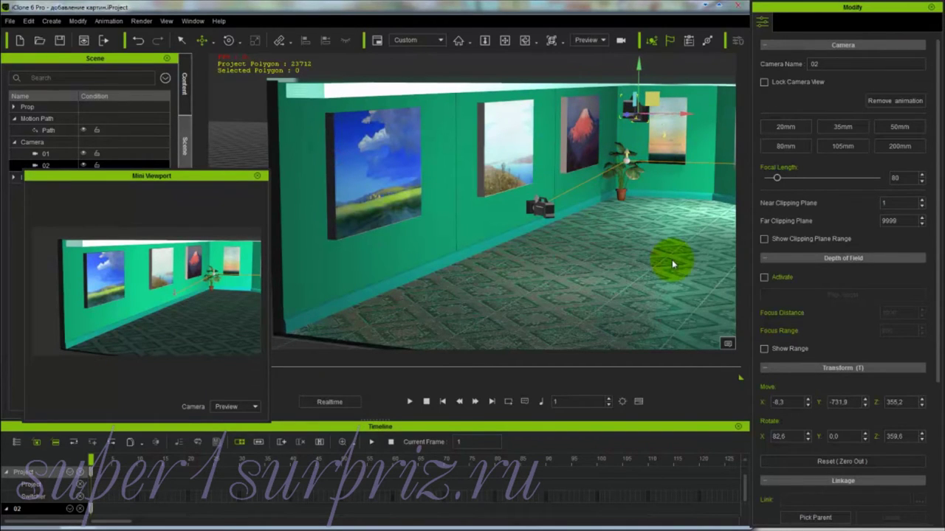
Step: Rotate camera 02 to about 26.8 in Z, toward the side wall, and show its view in the mini viewport
{"action": "left_click_drag", "start_coordinate": [658, 205], "coordinate": [448, 226]}
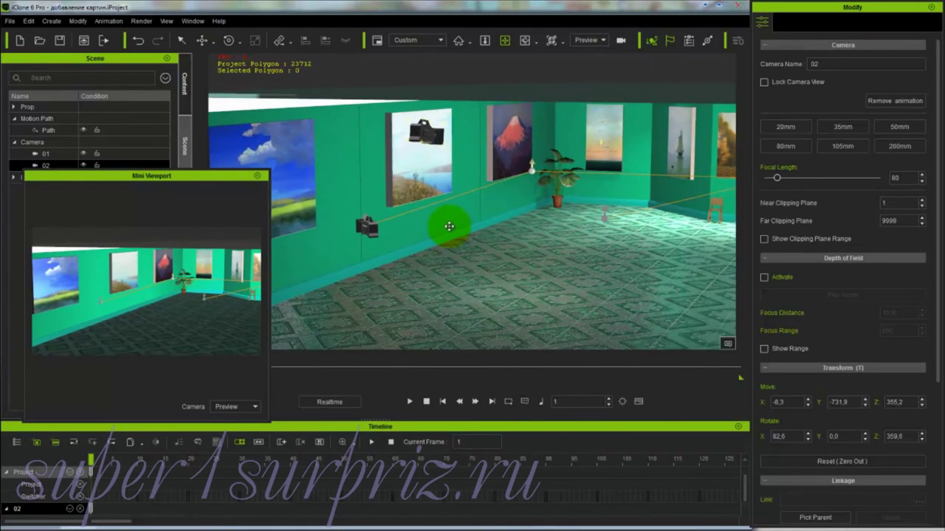
{"action": "left_click", "coordinate": [443, 151]}
{"action": "key", "text": "e"}
{"action": "mouse_move", "coordinate": [443, 150]}
{"action": "left_mouse_down"}
{"action": "mouse_move", "coordinate": [429, 138]}
{"action": "mouse_move", "coordinate": [441, 141]}
{"action": "left_mouse_up"}
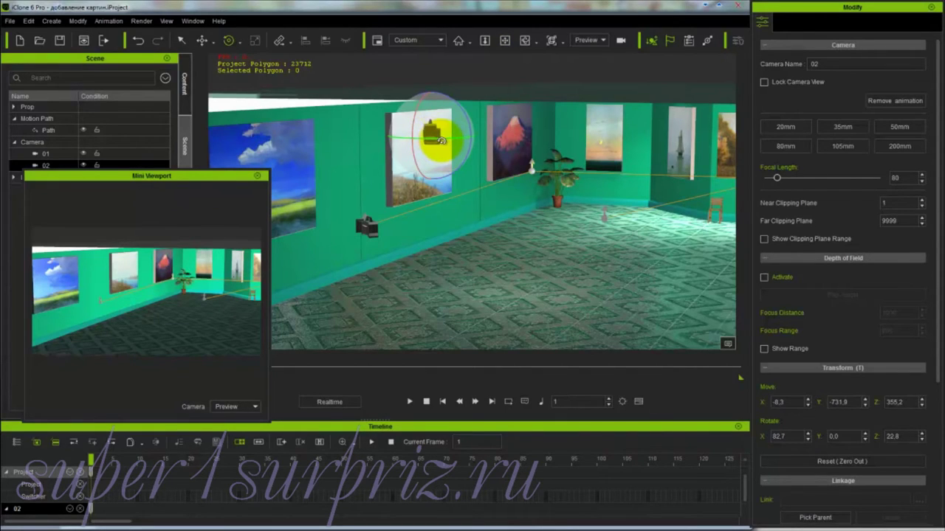
{"action": "left_click", "coordinate": [255, 407]}
{"action": "left_click", "coordinate": [241, 433]}
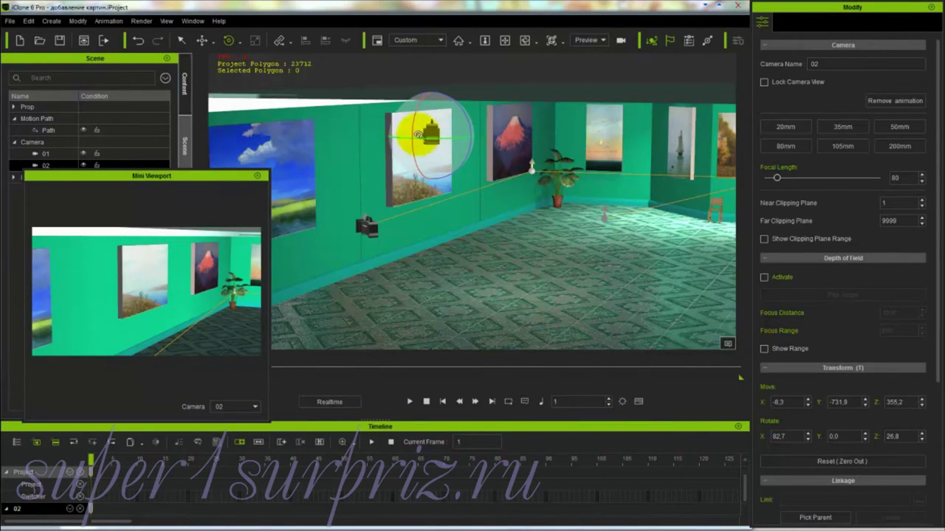
Step: Move camera 02 deeper into the gallery to about X -45.3, Y -124.1, Z 308.3
{"action": "key", "text": "w"}
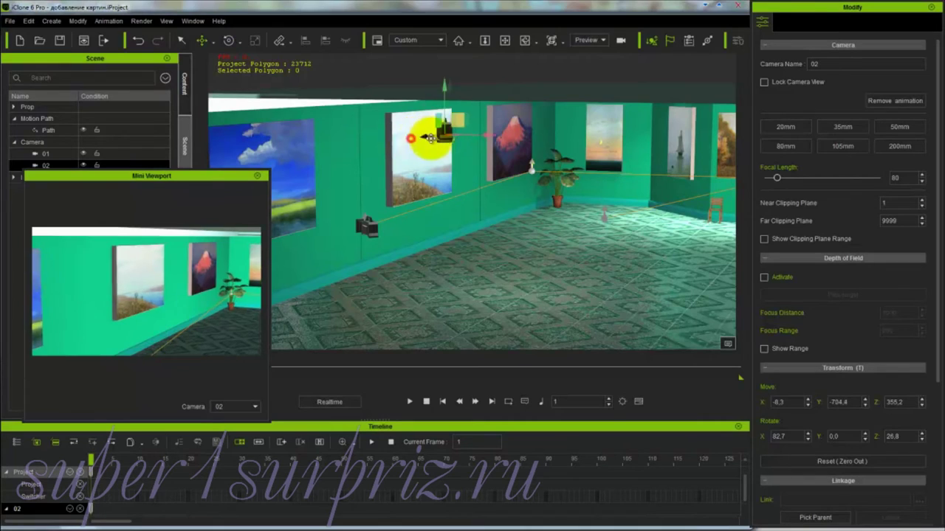
{"action": "left_click_drag", "start_coordinate": [420, 138], "coordinate": [607, 131]}
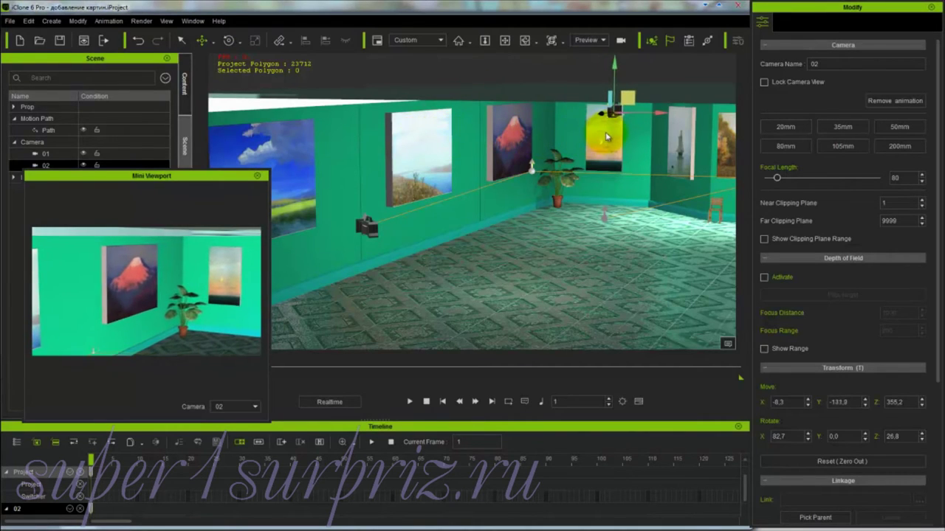
{"action": "left_click_drag", "start_coordinate": [616, 72], "coordinate": [611, 103]}
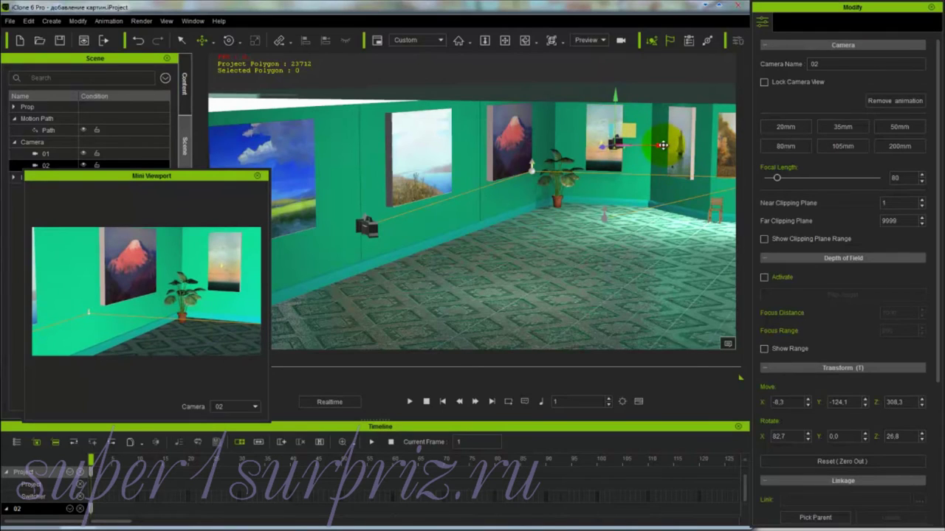
{"action": "left_click_drag", "start_coordinate": [667, 147], "coordinate": [634, 144]}
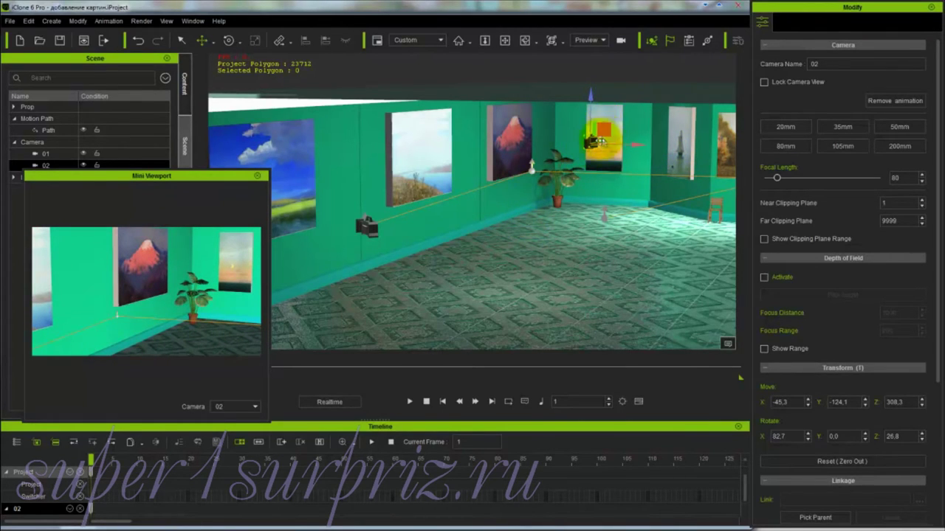
Step: Frame the red mountain painting with camera 02 at about X -102.3, Y 611.7, Z 252.3, rotated 87.5 in X and 61.9 in Z
{"action": "mouse_move", "coordinate": [596, 141]}
{"action": "left_mouse_down"}
{"action": "mouse_move", "coordinate": [576, 143]}
{"action": "mouse_move", "coordinate": [590, 148]}
{"action": "mouse_move", "coordinate": [597, 99]}
{"action": "mouse_move", "coordinate": [581, 136]}
{"action": "mouse_move", "coordinate": [619, 159]}
{"action": "mouse_move", "coordinate": [628, 158]}
{"action": "mouse_move", "coordinate": [605, 148]}
{"action": "mouse_move", "coordinate": [694, 135]}
{"action": "left_mouse_up"}
{"action": "key", "text": "e"}
{"action": "key", "text": "w"}
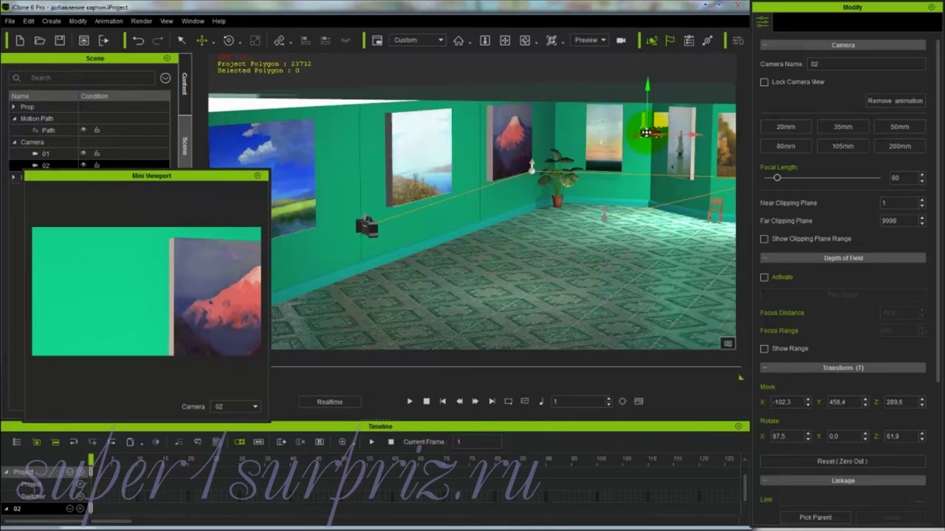
{"action": "mouse_move", "coordinate": [637, 134]}
{"action": "left_mouse_down"}
{"action": "mouse_move", "coordinate": [611, 142]}
{"action": "mouse_move", "coordinate": [673, 141]}
{"action": "mouse_move", "coordinate": [656, 134]}
{"action": "left_mouse_up"}
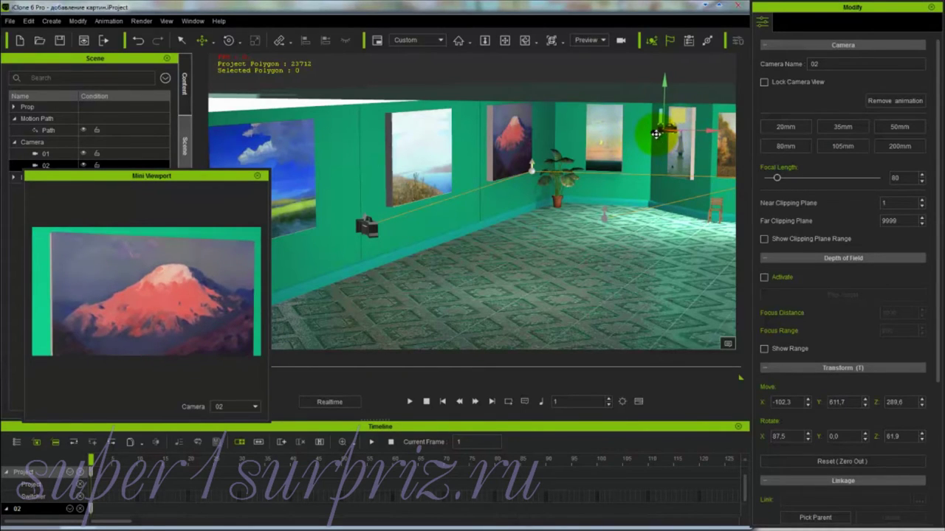
{"action": "left_click_drag", "start_coordinate": [665, 83], "coordinate": [662, 101]}
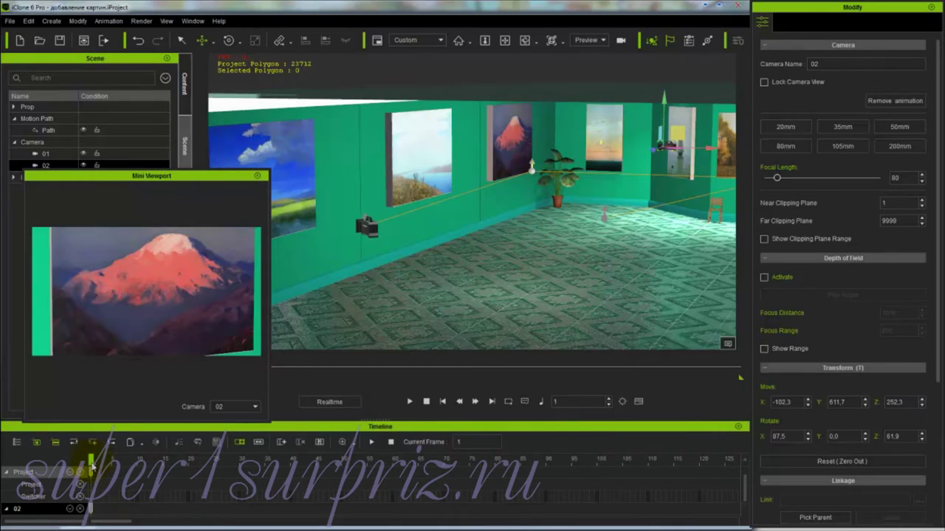
Step: At frame 32, aim camera 02 at the potted plant with focal length 118, rotated about 77.4 in X and 41 in Z
{"action": "left_click_drag", "start_coordinate": [90, 465], "coordinate": [250, 467]}
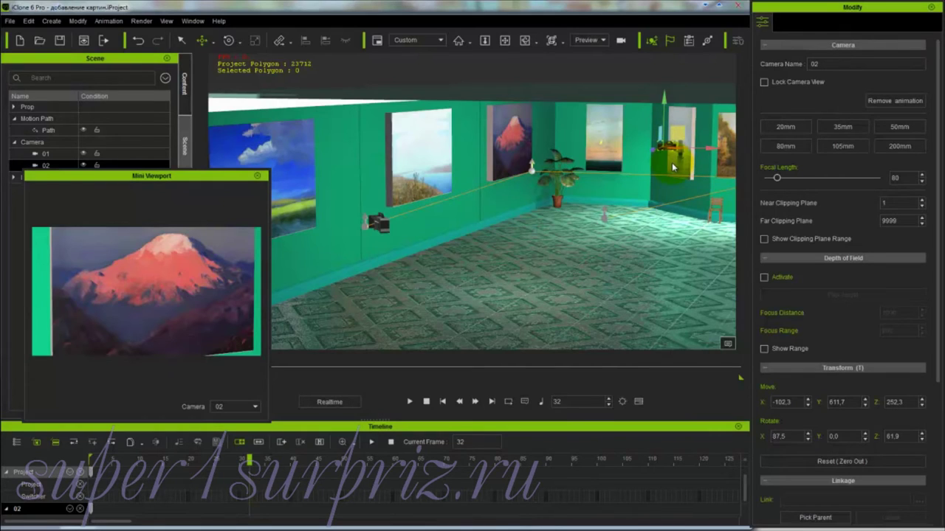
{"action": "left_click", "coordinate": [777, 179]}
{"action": "left_click_drag", "start_coordinate": [777, 180], "coordinate": [771, 179]}
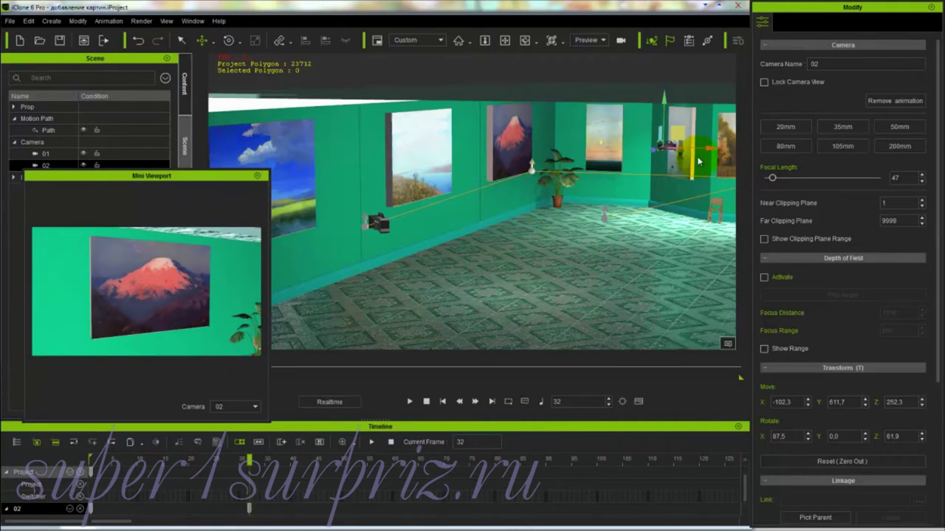
{"action": "key", "text": "e"}
{"action": "left_click_drag", "start_coordinate": [683, 148], "coordinate": [678, 151]}
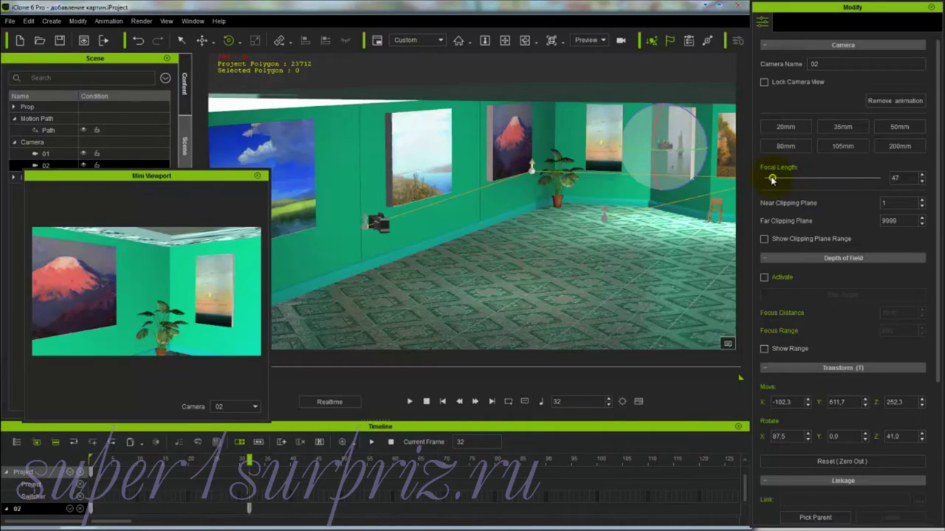
{"action": "left_click_drag", "start_coordinate": [773, 179], "coordinate": [781, 178]}
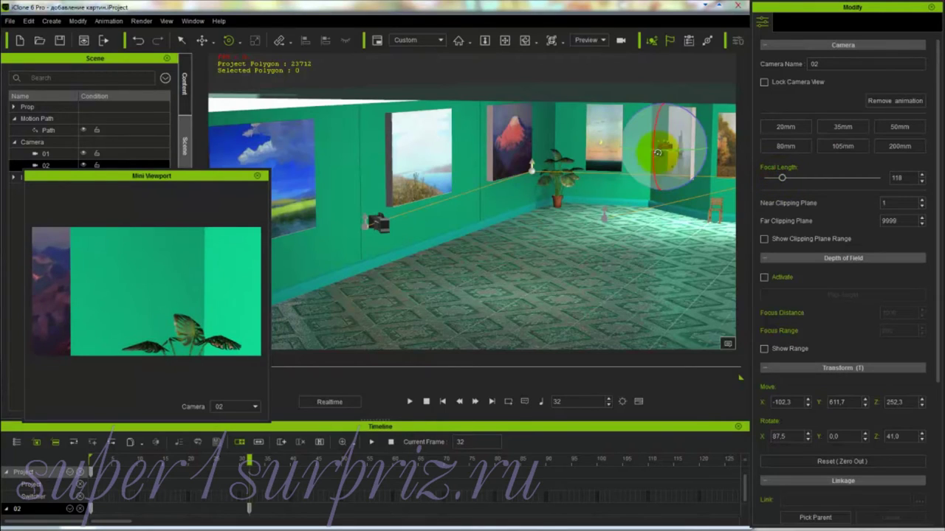
{"action": "left_click_drag", "start_coordinate": [657, 118], "coordinate": [660, 113]}
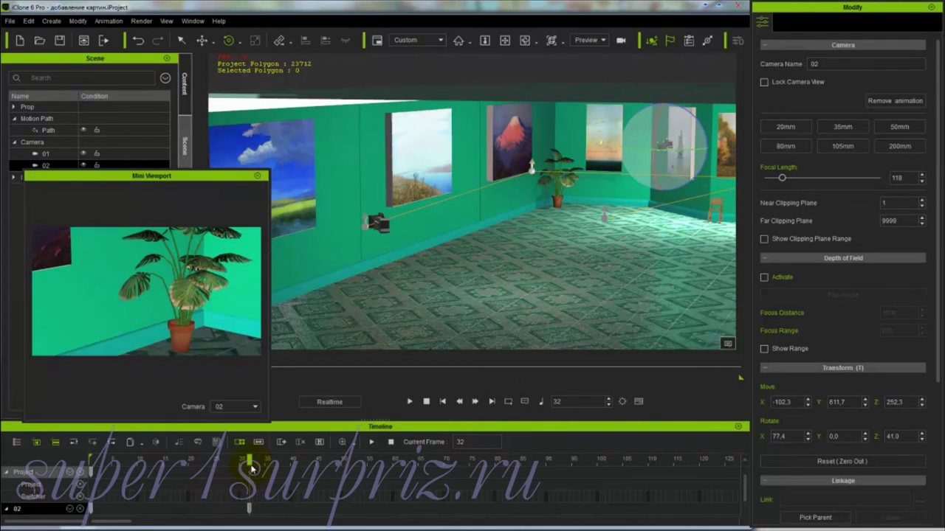
Step: At frame 52, frame the sunset painting with camera 02 at focal length 69, rotated about 88.3 in X and 23 in Z
{"action": "left_click_drag", "start_coordinate": [251, 465], "coordinate": [352, 469]}
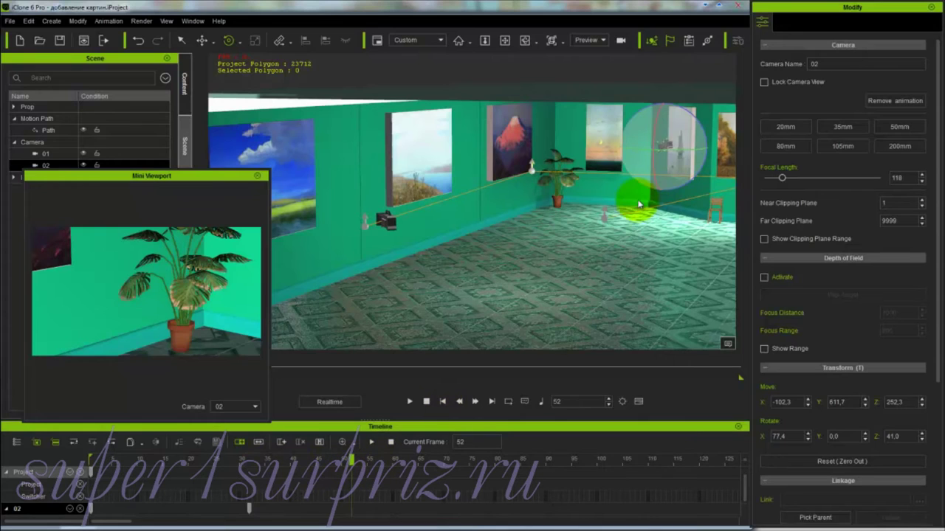
{"action": "mouse_move", "coordinate": [650, 146]}
{"action": "left_mouse_down"}
{"action": "mouse_move", "coordinate": [654, 136]}
{"action": "mouse_move", "coordinate": [652, 146]}
{"action": "mouse_move", "coordinate": [674, 151]}
{"action": "mouse_move", "coordinate": [654, 121]}
{"action": "mouse_move", "coordinate": [655, 136]}
{"action": "left_mouse_up"}
{"action": "left_click_drag", "start_coordinate": [783, 178], "coordinate": [772, 177]}
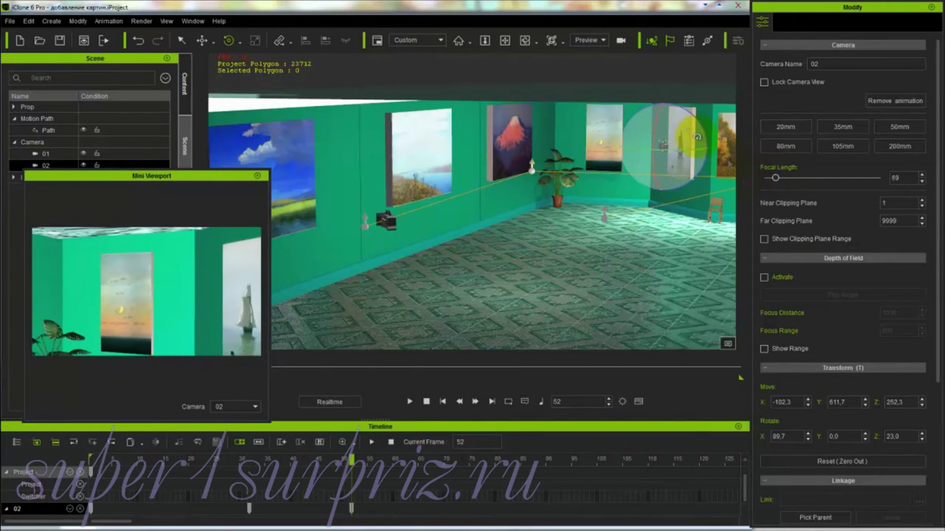
{"action": "left_click_drag", "start_coordinate": [655, 129], "coordinate": [656, 128]}
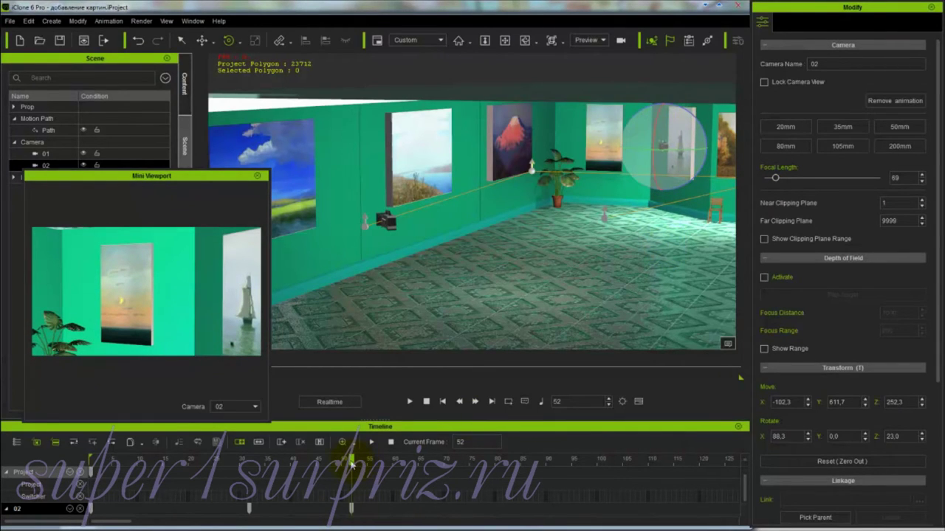
Step: At frame 73, turn camera 02 to about 359.9 in Z and move it to about X -343.1, Y 765.2
{"action": "left_click_drag", "start_coordinate": [351, 460], "coordinate": [462, 467]}
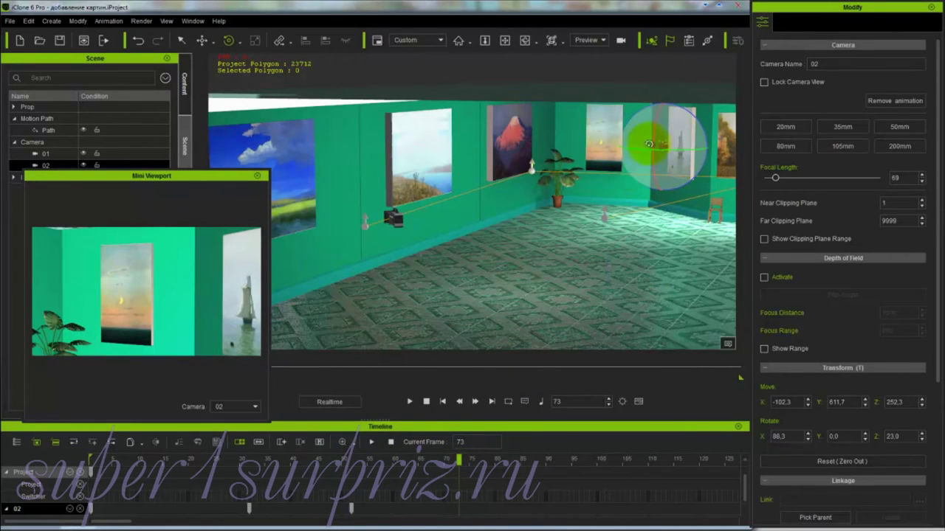
{"action": "left_click_drag", "start_coordinate": [668, 151], "coordinate": [656, 150]}
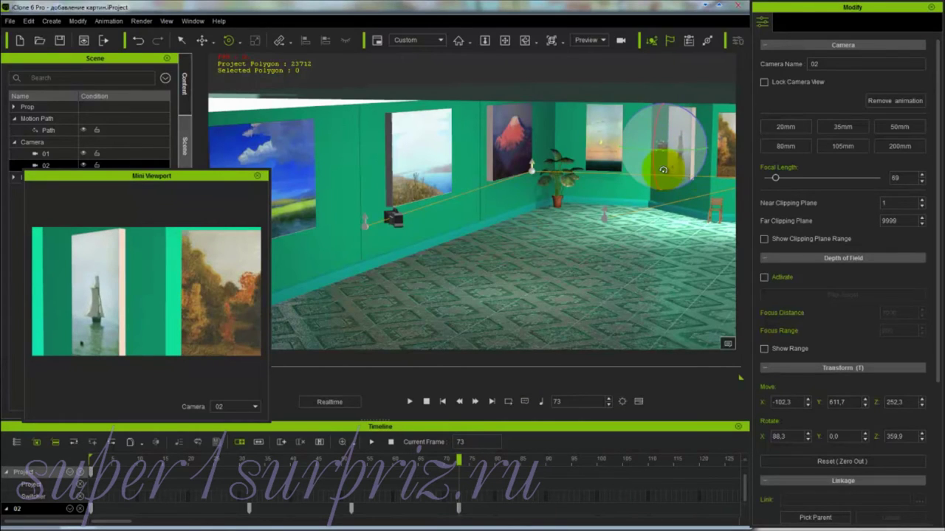
{"action": "key", "text": "w"}
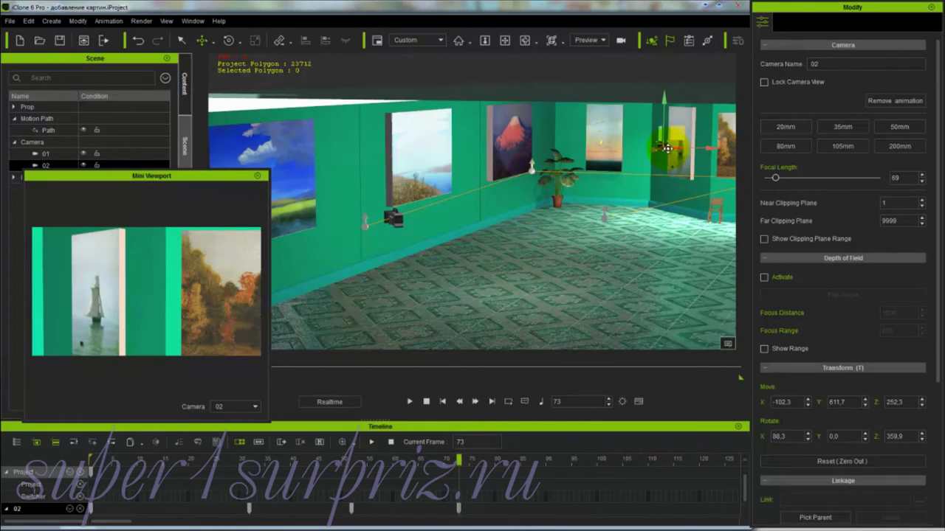
{"action": "left_click_drag", "start_coordinate": [656, 149], "coordinate": [624, 141]}
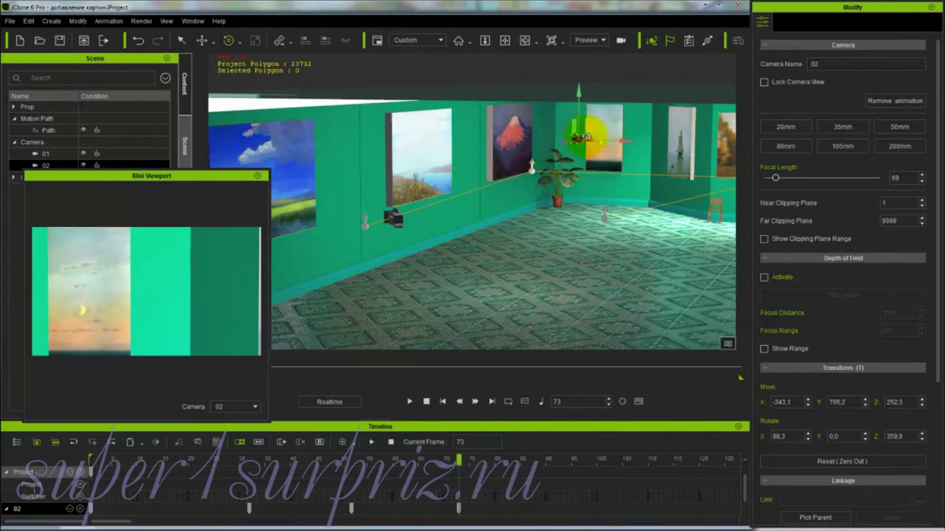
Step: Raise camera 02 to about Z 270.5 and rotate it to about 332 in Z to frame the sailing ship painting
{"action": "key", "text": "e"}
{"action": "left_click_drag", "start_coordinate": [564, 141], "coordinate": [571, 139]}
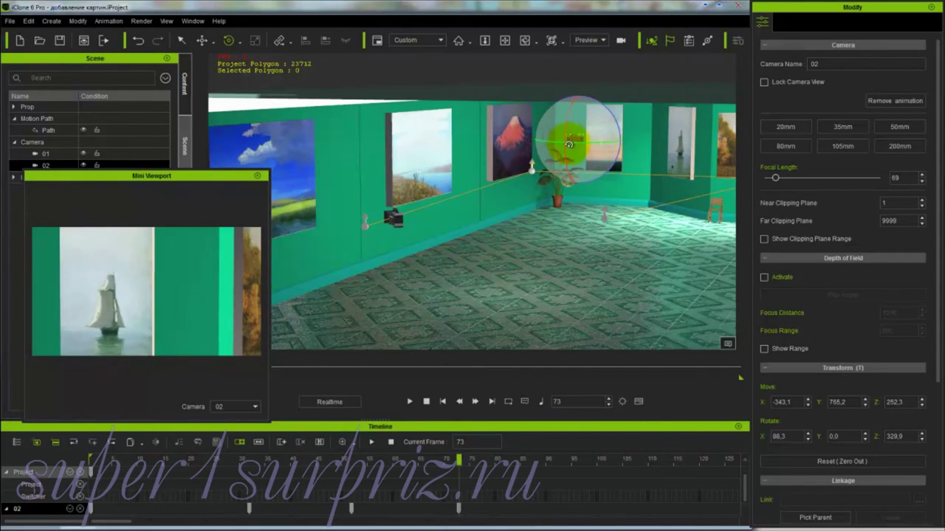
{"action": "left_click_drag", "start_coordinate": [596, 142], "coordinate": [595, 142]}
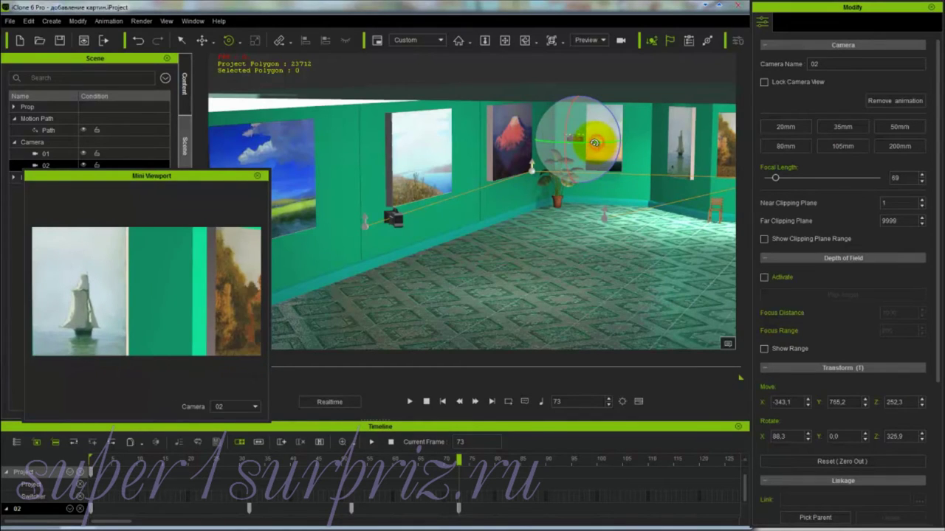
{"action": "key", "text": "w"}
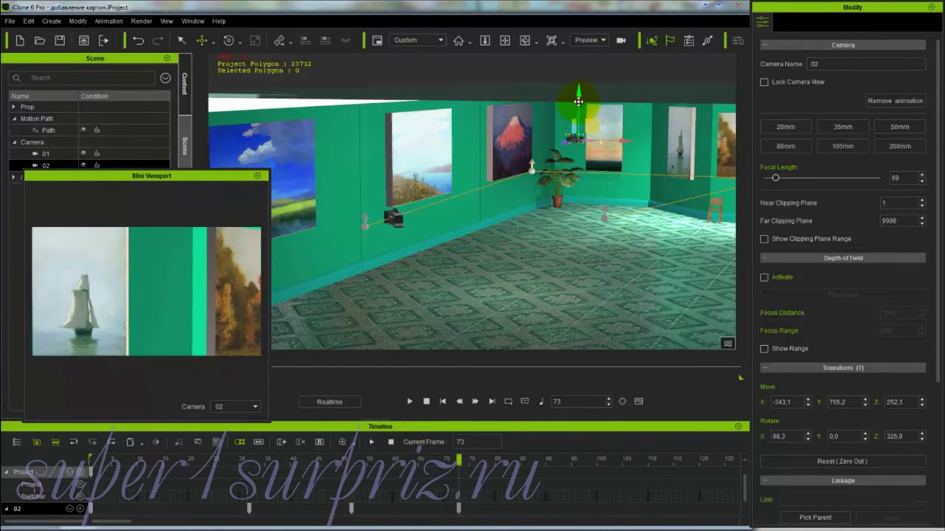
{"action": "mouse_move", "coordinate": [578, 101]}
{"action": "left_mouse_down"}
{"action": "mouse_move", "coordinate": [583, 80]}
{"action": "mouse_move", "coordinate": [580, 92]}
{"action": "left_mouse_up"}
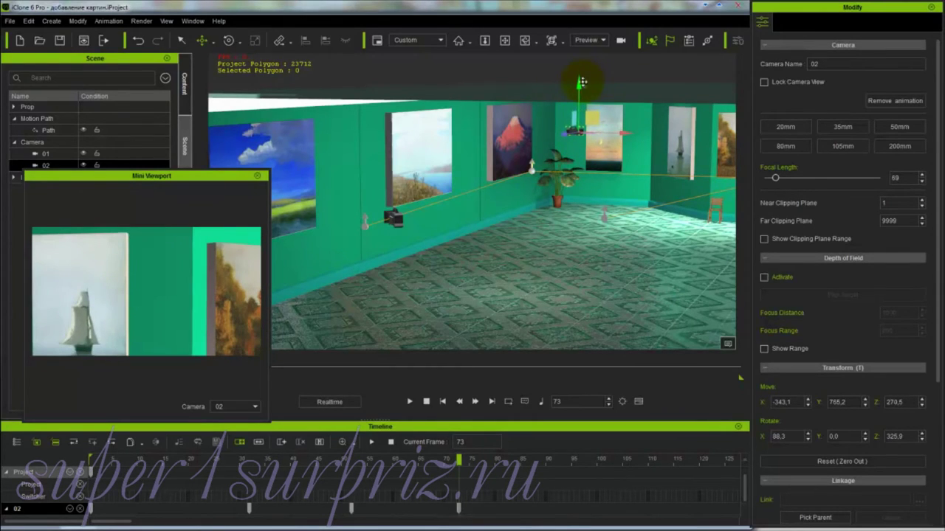
{"action": "key", "text": "e"}
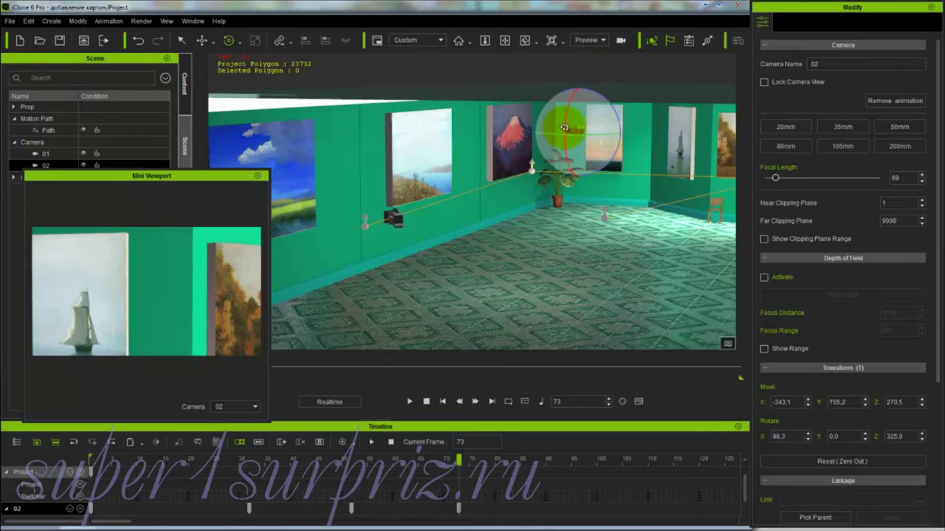
{"action": "left_click_drag", "start_coordinate": [561, 131], "coordinate": [559, 137]}
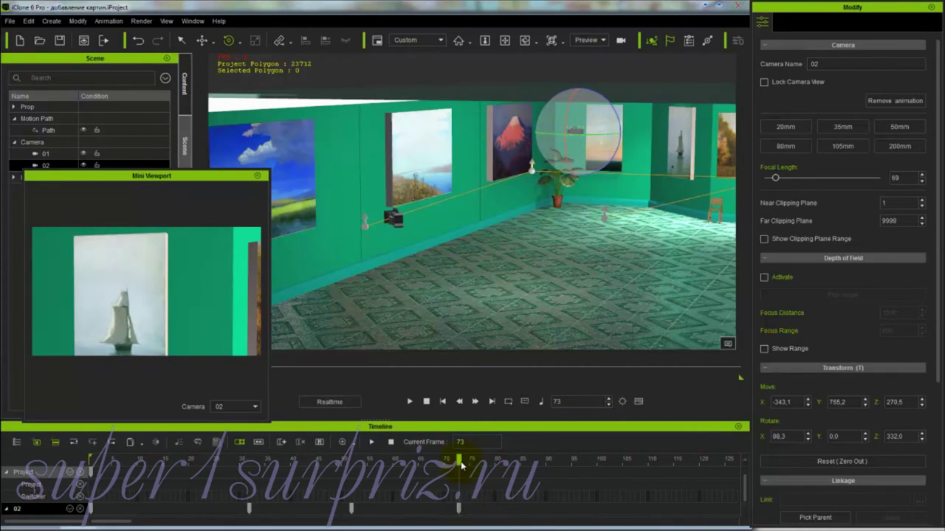
Step: At frame 83, tilt camera 02 to about 79 in X on the ship painting and return to the first frame
{"action": "left_click_drag", "start_coordinate": [460, 465], "coordinate": [507, 465]}
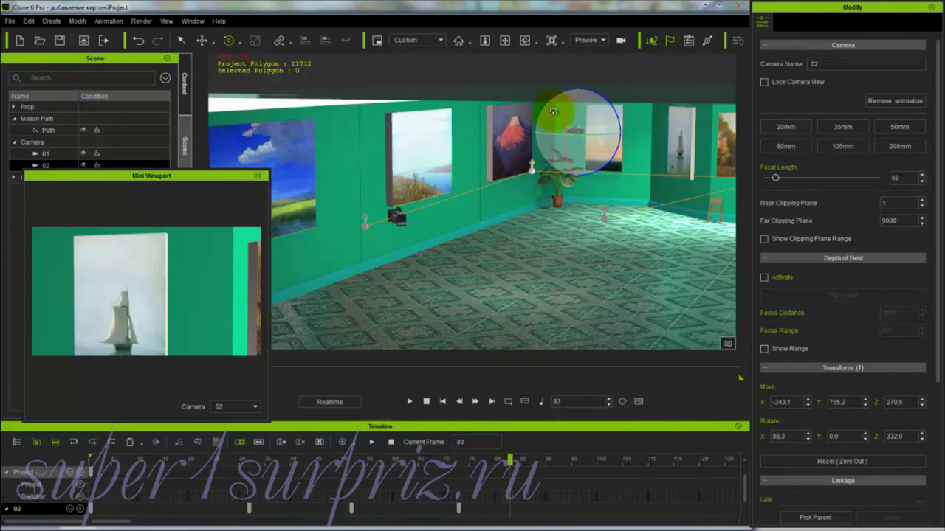
{"action": "left_click_drag", "start_coordinate": [566, 119], "coordinate": [568, 111]}
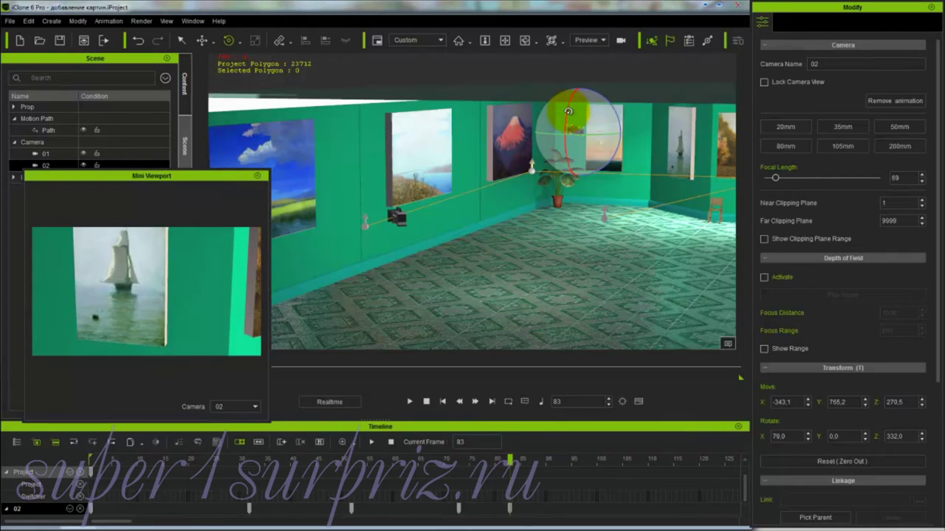
{"action": "left_click", "coordinate": [426, 401]}
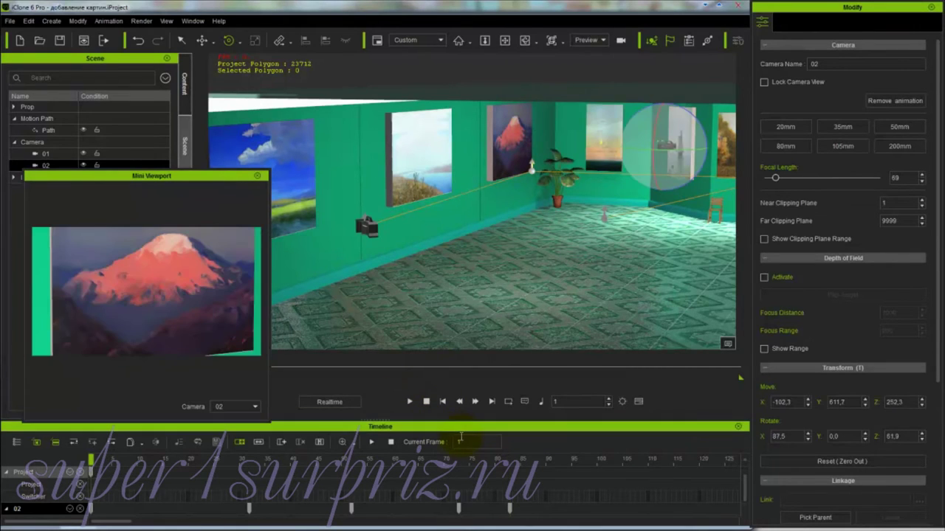
Step: Play camera 02's animation from the first frame twice in the mini viewport, stopping after each run
{"action": "left_click", "coordinate": [409, 402]}
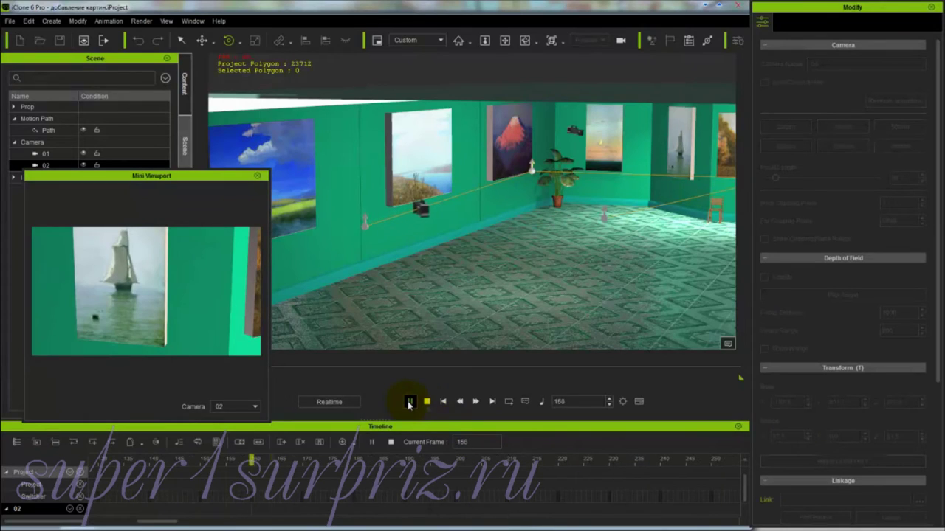
{"action": "left_click", "coordinate": [427, 401]}
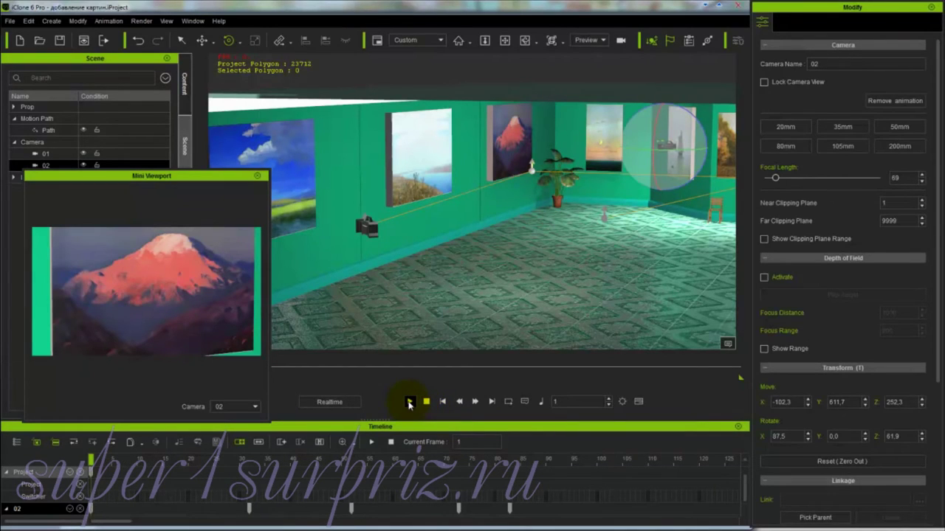
{"action": "left_click", "coordinate": [410, 402]}
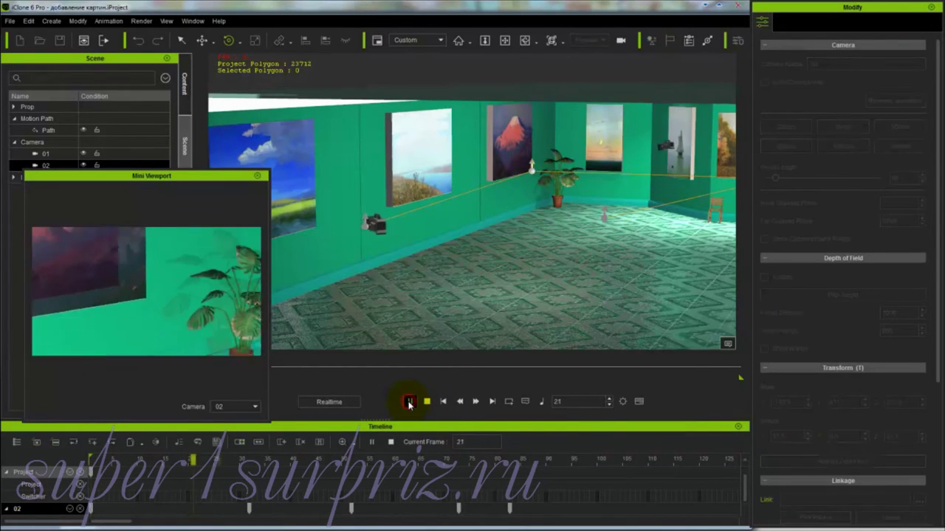
{"action": "left_click", "coordinate": [427, 402]}
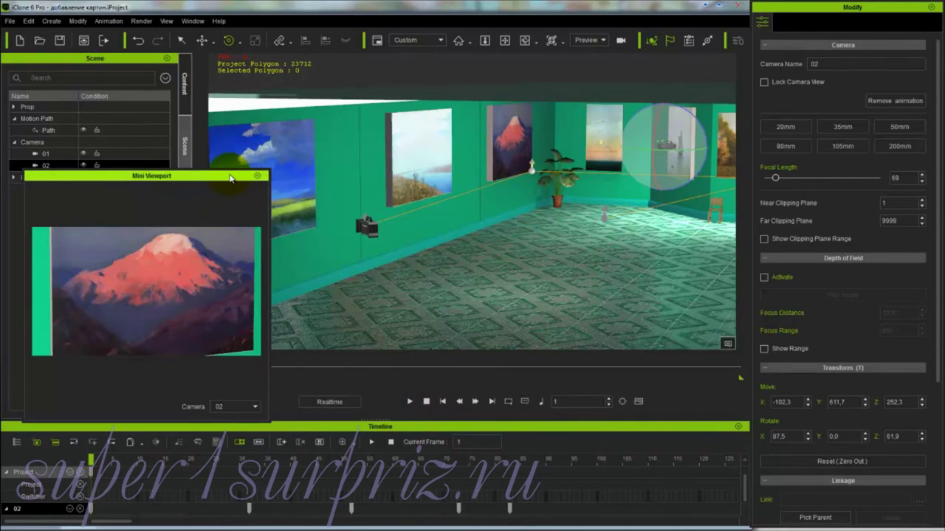
Step: Create a new camera facing the autumn landscape, forest and mountain paintings, and name it 03
{"action": "left_click_drag", "start_coordinate": [230, 178], "coordinate": [328, 159]}
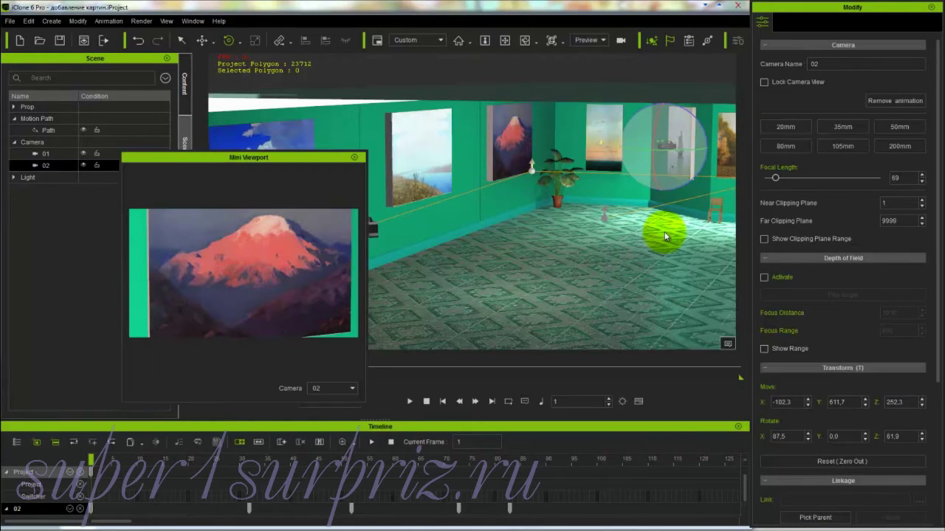
{"action": "right_click_drag", "start_coordinate": [656, 253], "coordinate": [697, 240]}
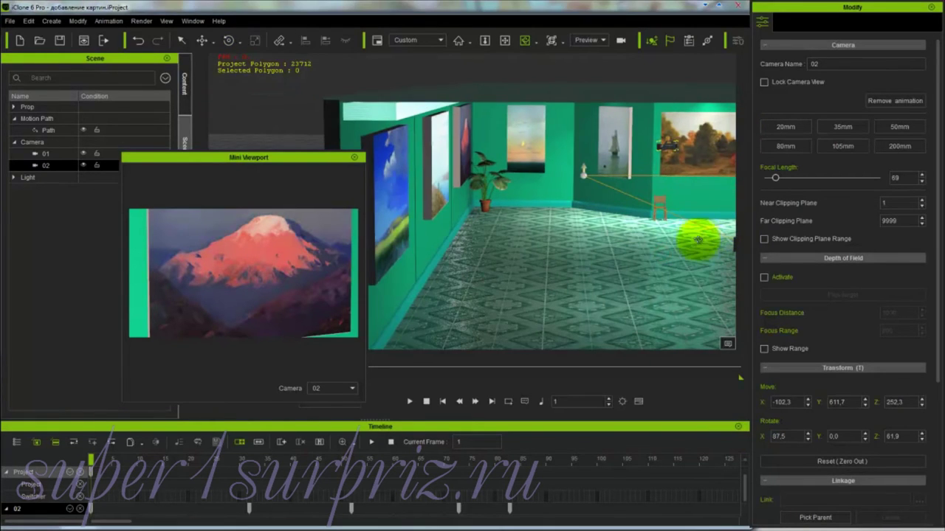
{"action": "middle_click_drag", "start_coordinate": [696, 232], "coordinate": [691, 208]}
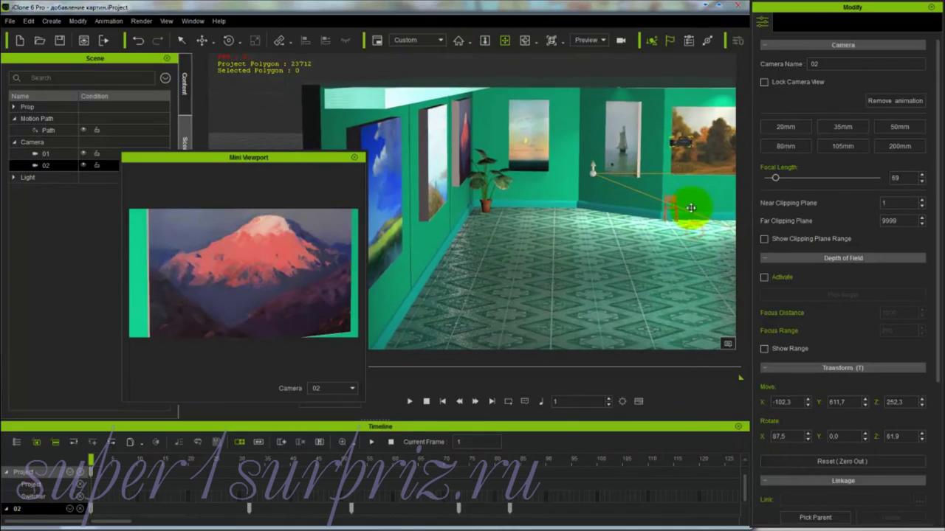
{"action": "right_click_drag", "start_coordinate": [691, 208], "coordinate": [577, 171]}
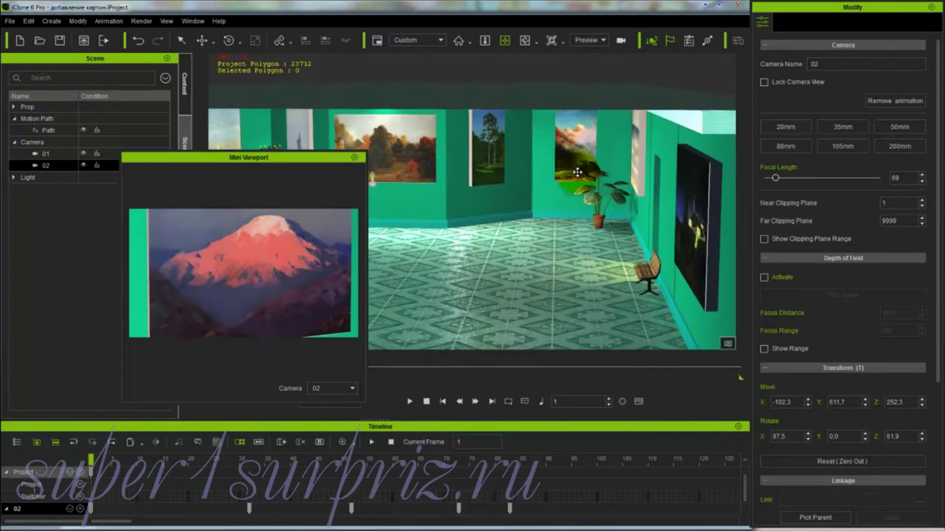
{"action": "left_click", "coordinate": [51, 20]}
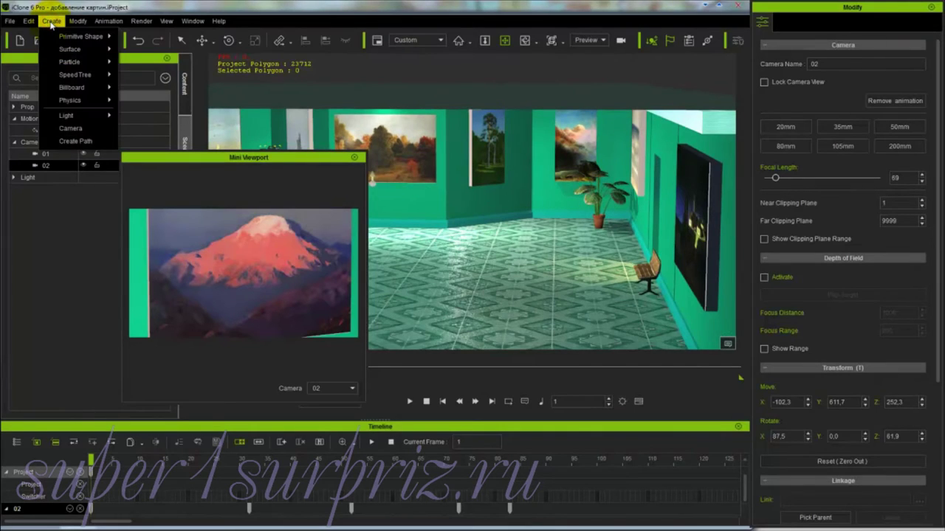
{"action": "left_click", "coordinate": [65, 129]}
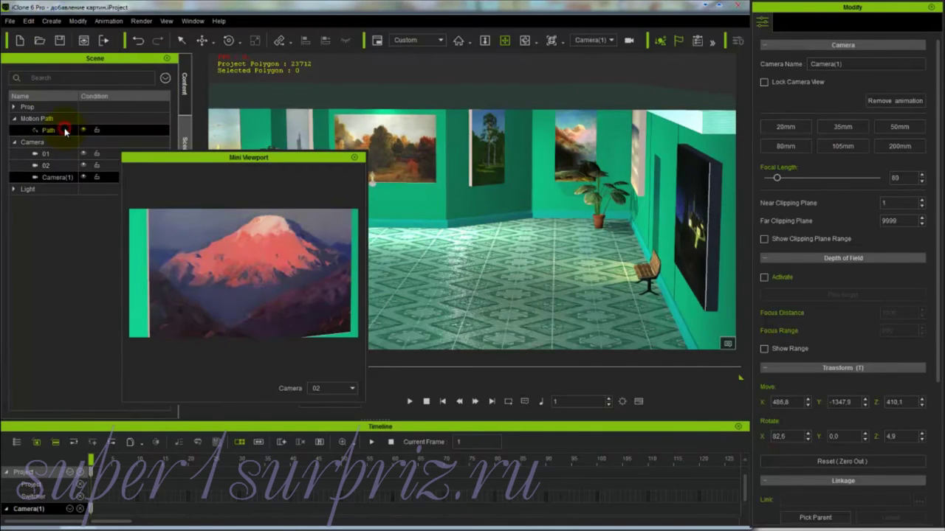
{"action": "double_click", "coordinate": [55, 178]}
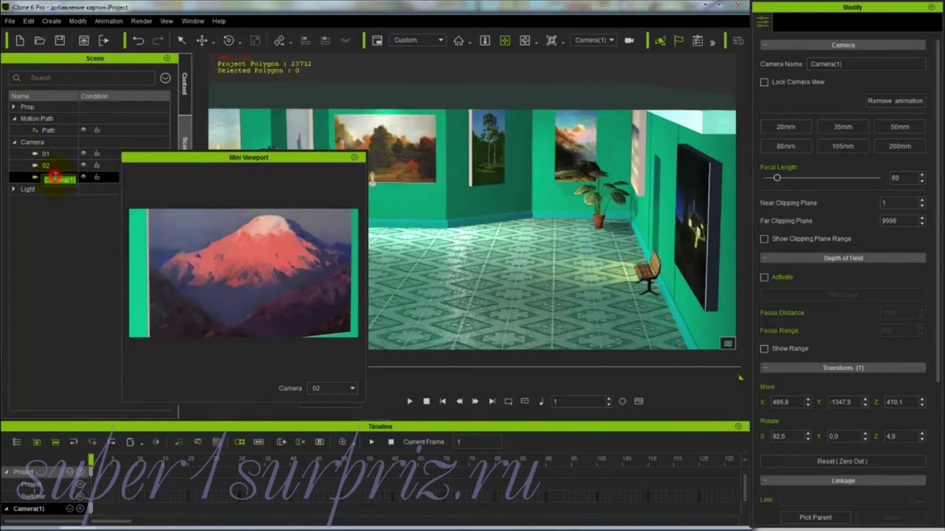
{"action": "type", "text": "03"}
{"action": "key", "text": "Return"}
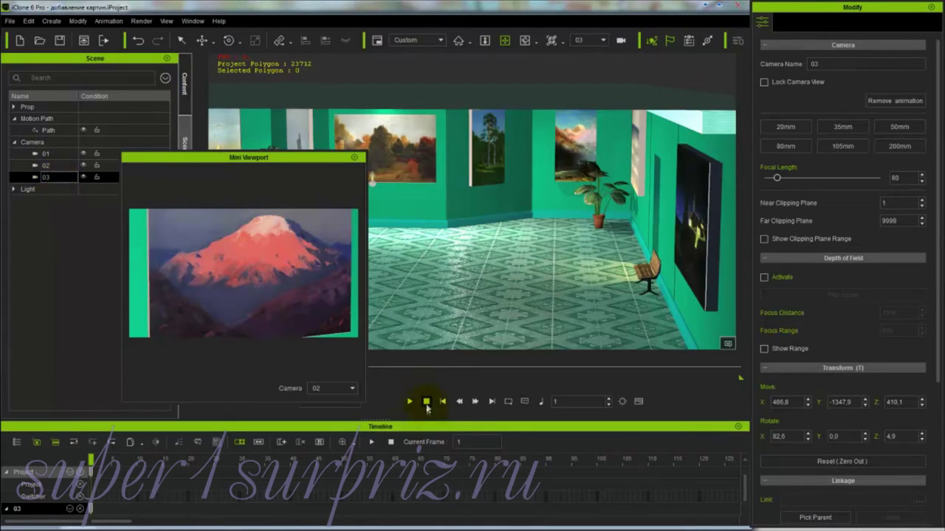
Step: Show camera 03 in the mini viewport and switch the main view back to the Preview camera
{"action": "left_click", "coordinate": [352, 389]}
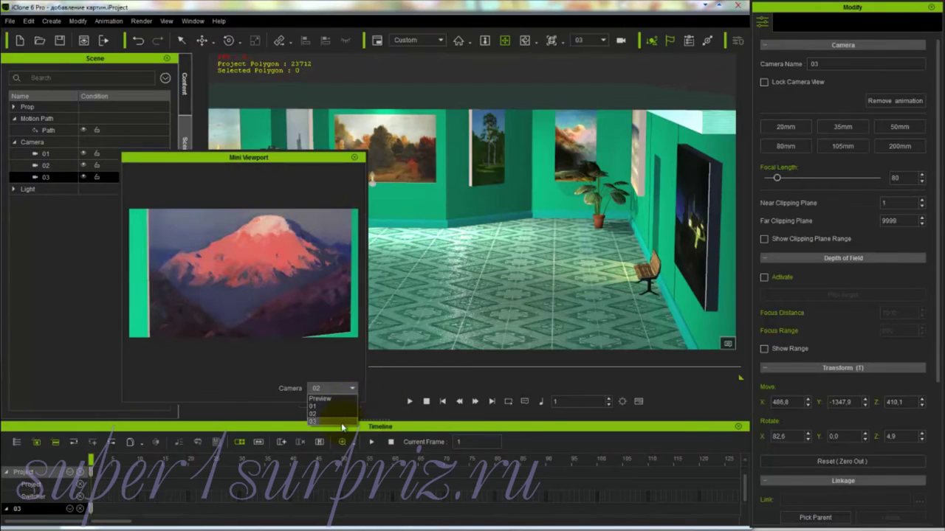
{"action": "left_click", "coordinate": [341, 423]}
{"action": "left_click_drag", "start_coordinate": [328, 156], "coordinate": [237, 139]}
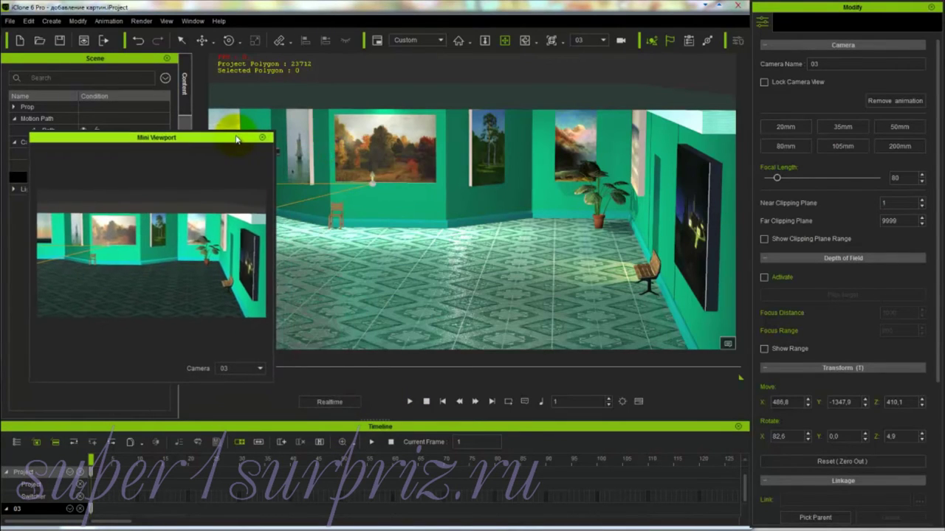
{"action": "left_click", "coordinate": [603, 43]}
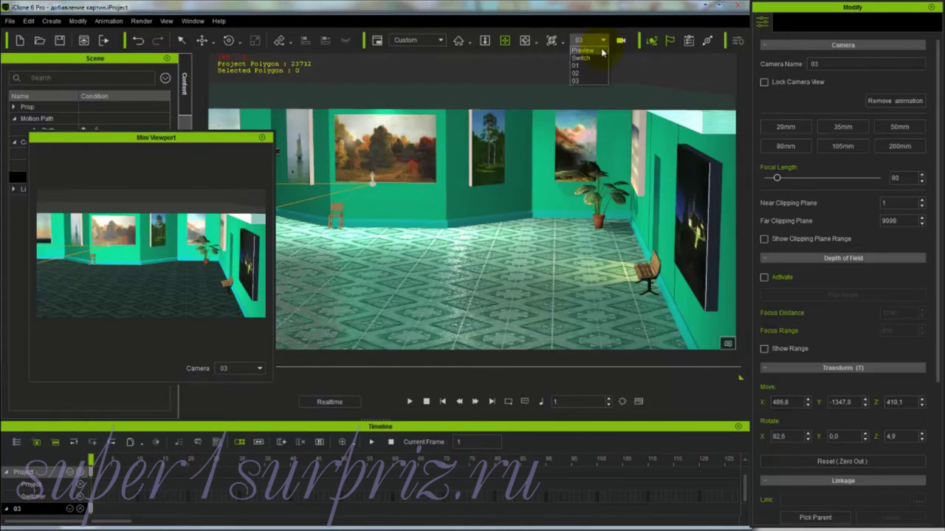
{"action": "left_click", "coordinate": [602, 51]}
{"action": "left_click", "coordinate": [556, 222]}
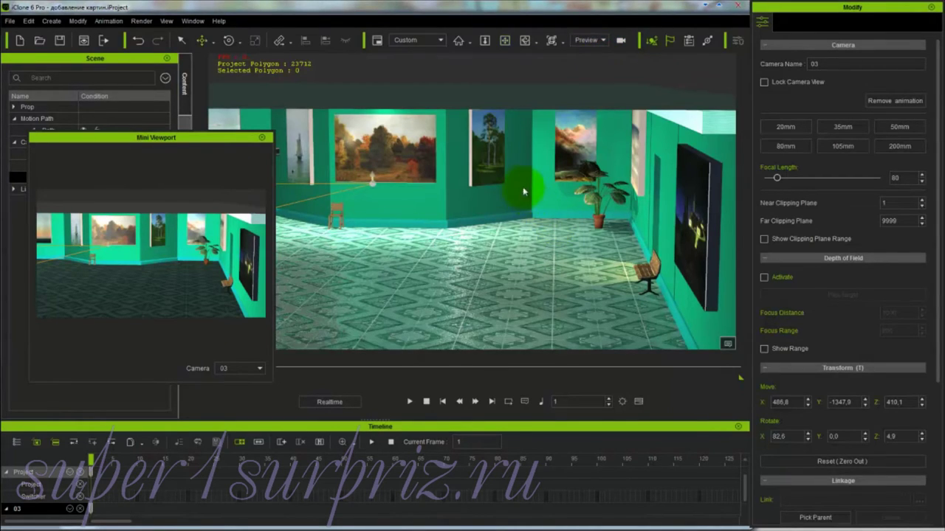
Step: At frame 1, move camera 03 into the gallery to about Y -142 and lower it to about Z 303.5
{"action": "left_click_drag", "start_coordinate": [522, 176], "coordinate": [528, 216]}
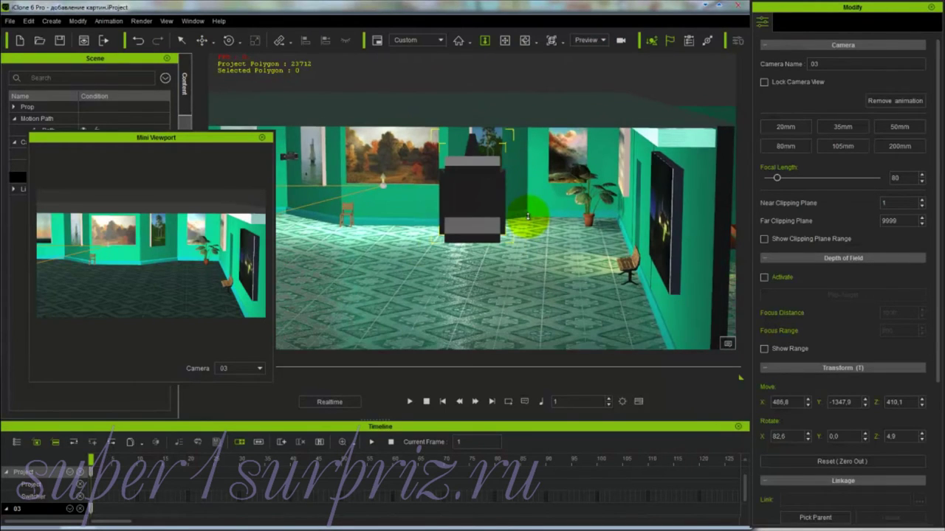
{"action": "left_click", "coordinate": [473, 214]}
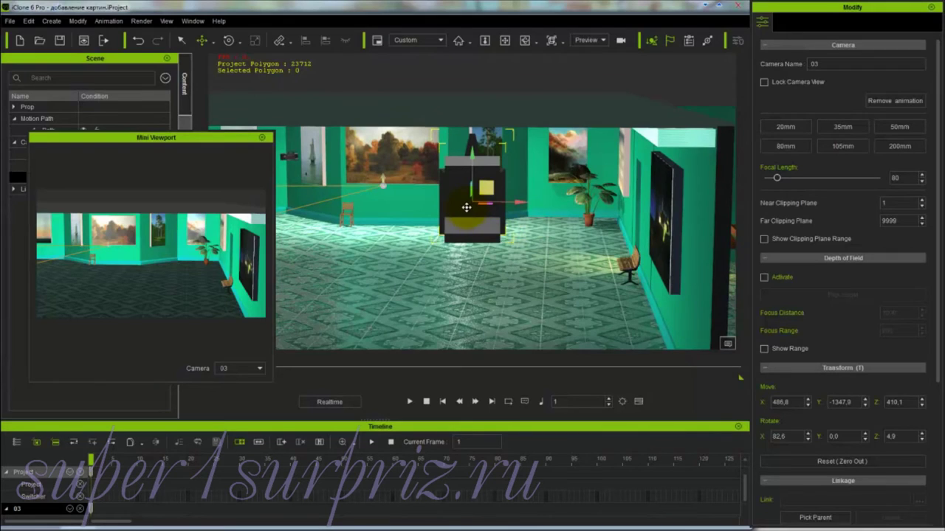
{"action": "left_click_drag", "start_coordinate": [467, 207], "coordinate": [556, 93]}
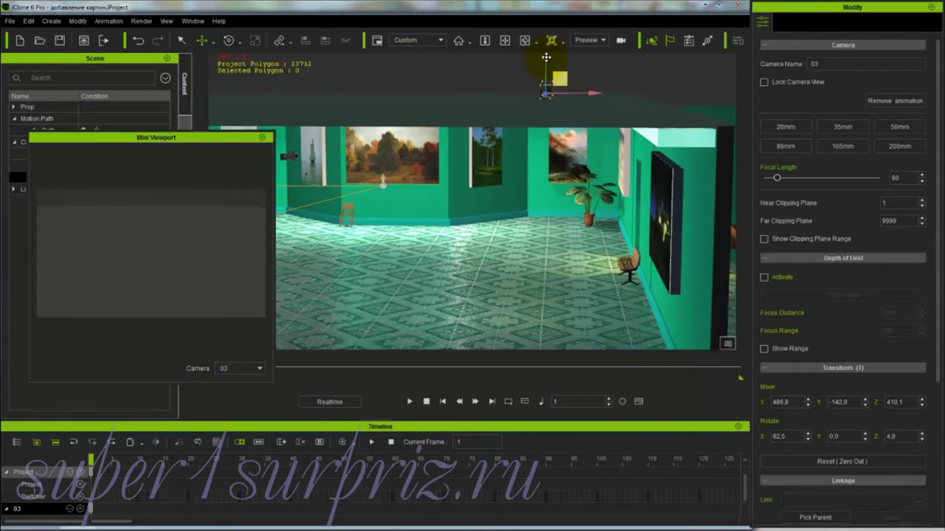
{"action": "left_click_drag", "start_coordinate": [547, 57], "coordinate": [549, 194]}
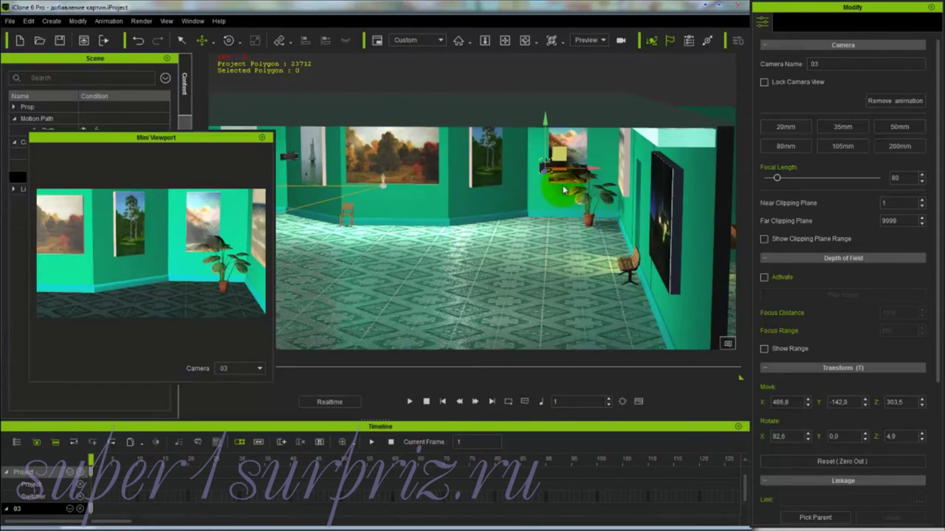
Step: At frame 17, move camera 03 forward to about Y 523.6 and rotate it to about 83.6 in X and 5.9 in Z
{"action": "left_click", "coordinate": [91, 475]}
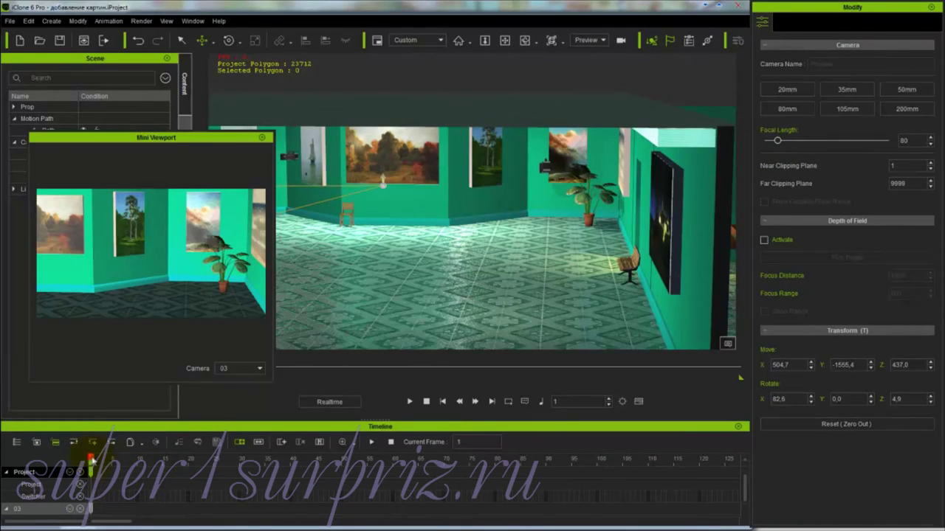
{"action": "left_click_drag", "start_coordinate": [92, 459], "coordinate": [172, 461]}
{"action": "left_click", "coordinate": [552, 168]}
{"action": "left_click_drag", "start_coordinate": [552, 168], "coordinate": [550, 137]}
{"action": "key", "text": "e"}
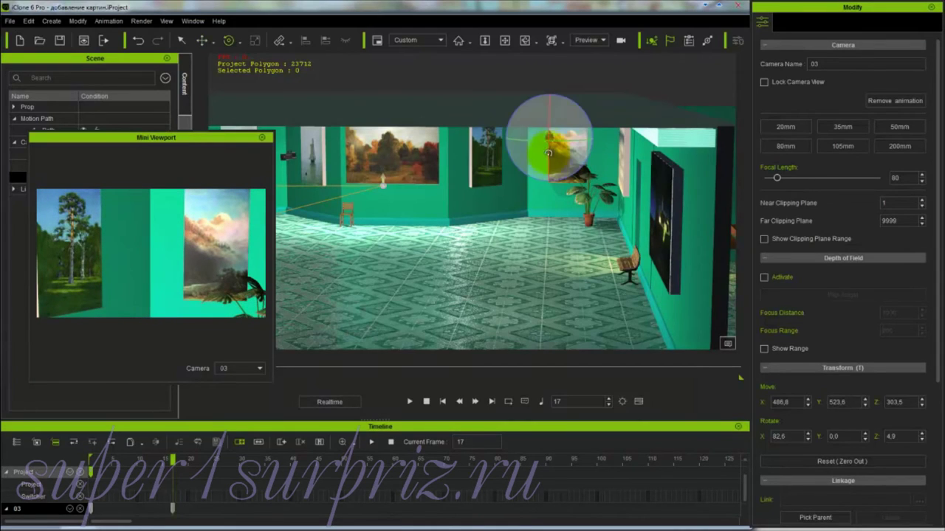
{"action": "mouse_move", "coordinate": [549, 130]}
{"action": "left_mouse_down"}
{"action": "mouse_move", "coordinate": [549, 146]}
{"action": "mouse_move", "coordinate": [558, 142]}
{"action": "left_mouse_up"}
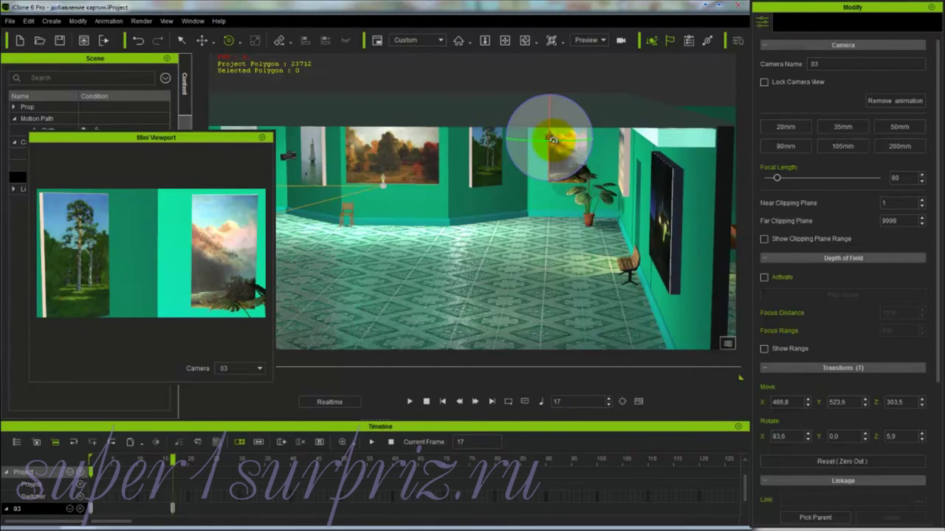
Step: At frame 46, turn camera 03 toward the seascape painting, about 310.4 in Z, and shift it to about X 204.1
{"action": "left_click_drag", "start_coordinate": [176, 466], "coordinate": [323, 465]}
{"action": "left_click", "coordinate": [405, 399]}
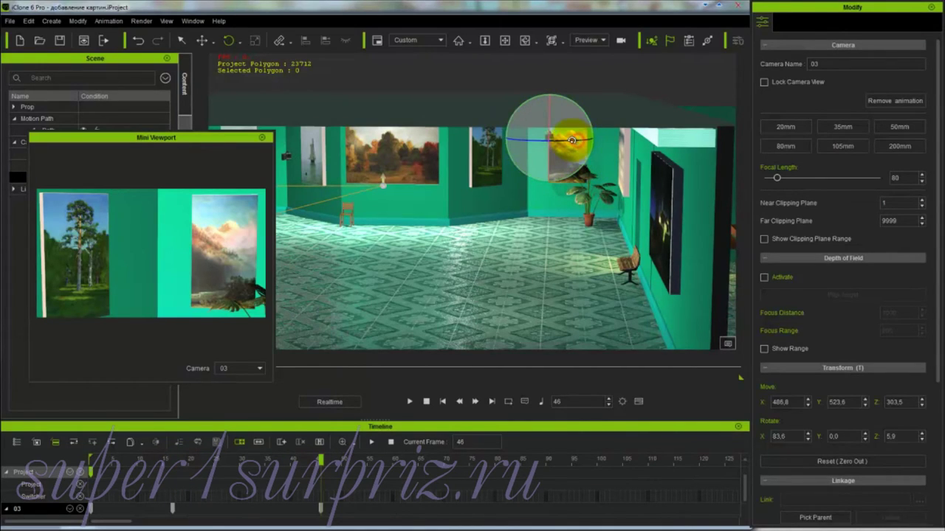
{"action": "mouse_move", "coordinate": [592, 131]}
{"action": "left_mouse_down"}
{"action": "mouse_move", "coordinate": [593, 115]}
{"action": "mouse_move", "coordinate": [559, 139]}
{"action": "mouse_move", "coordinate": [432, 147]}
{"action": "mouse_move", "coordinate": [457, 128]}
{"action": "mouse_move", "coordinate": [455, 116]}
{"action": "left_mouse_up"}
{"action": "key", "text": "w"}
{"action": "key", "text": "e"}
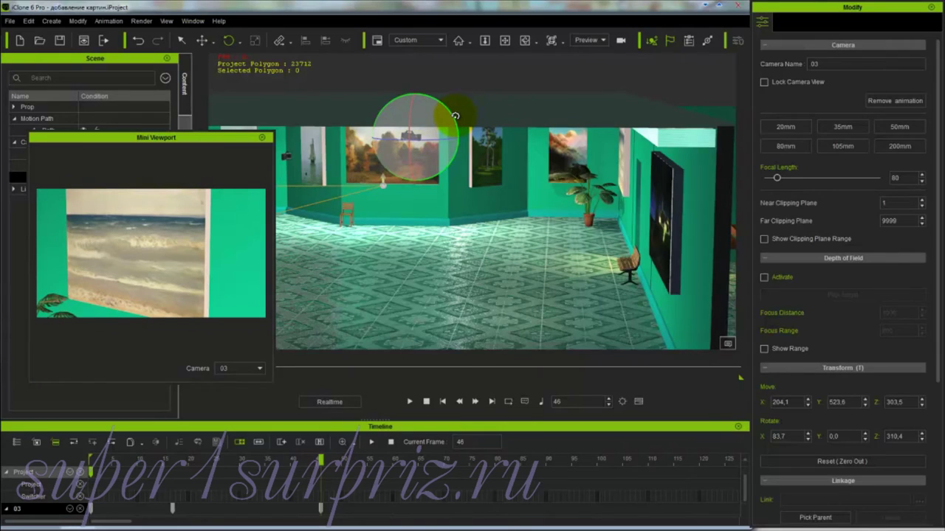
Step: Move camera 03 back to about X 105 and rotate it to about 84.7 in X and 305.9 in Z to frame the seascape
{"action": "key", "text": "w"}
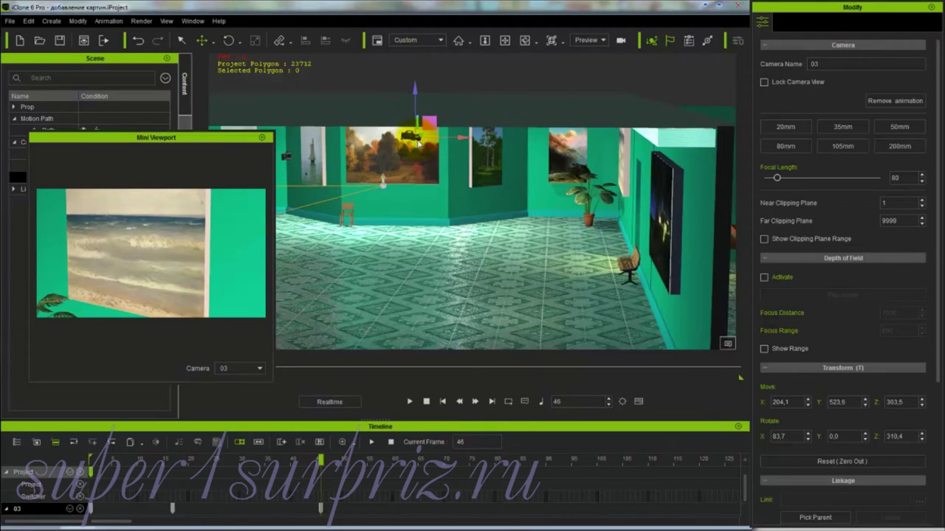
{"action": "left_click_drag", "start_coordinate": [461, 138], "coordinate": [398, 109]}
{"action": "key", "text": "e"}
{"action": "left_click", "coordinate": [397, 109]}
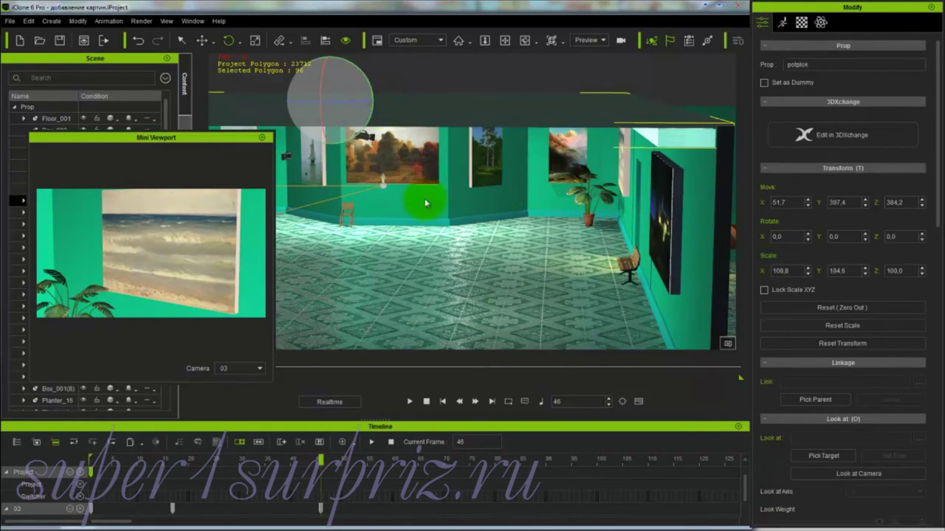
{"action": "left_click", "coordinate": [361, 138]}
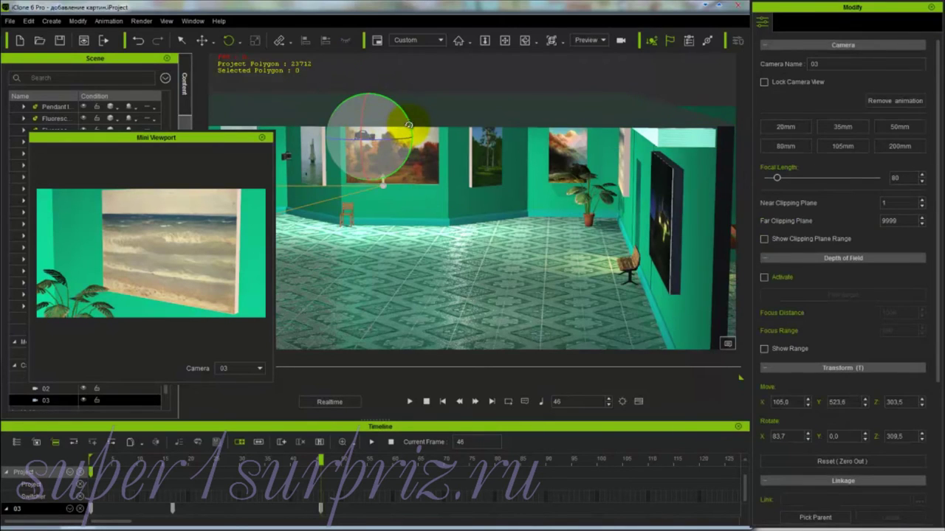
{"action": "left_click_drag", "start_coordinate": [408, 125], "coordinate": [360, 132]}
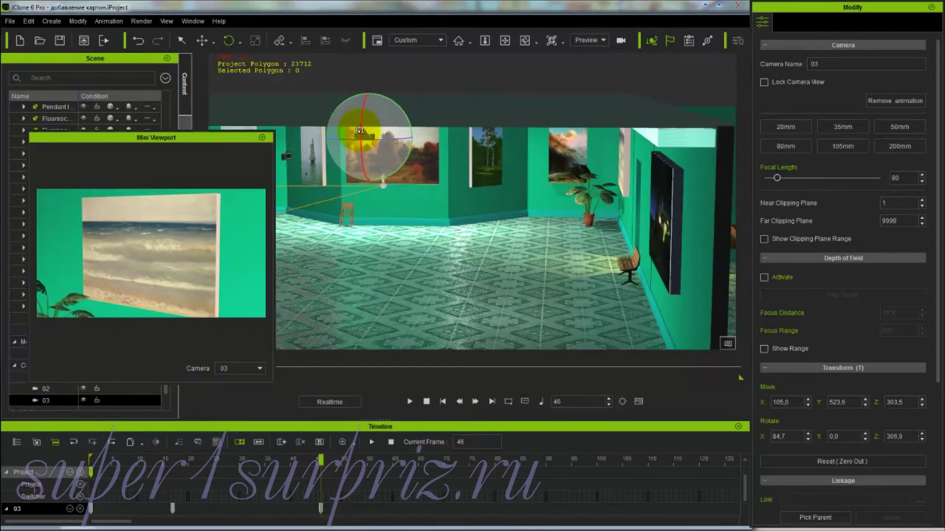
{"action": "left_click", "coordinate": [359, 131]}
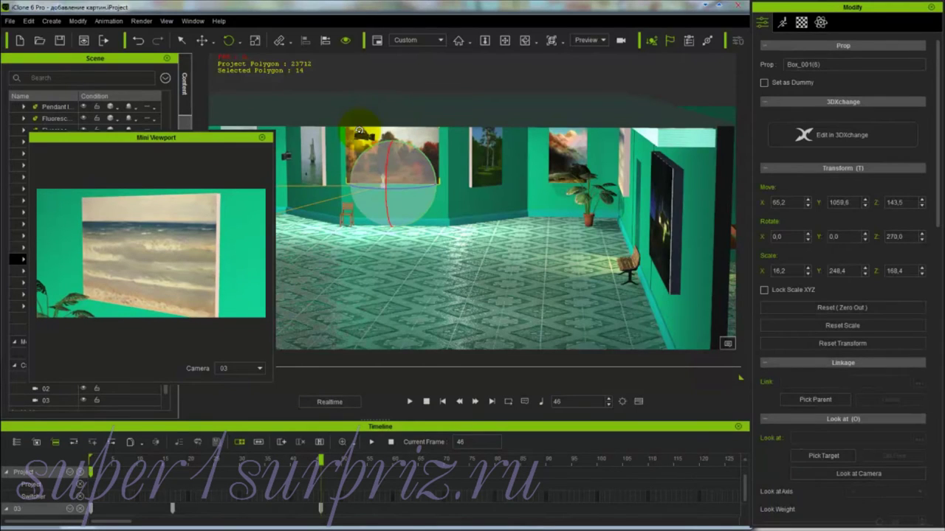
Step: Play camera 03's animation from the first frame in the mini viewport, then stop it
{"action": "left_click", "coordinate": [443, 402]}
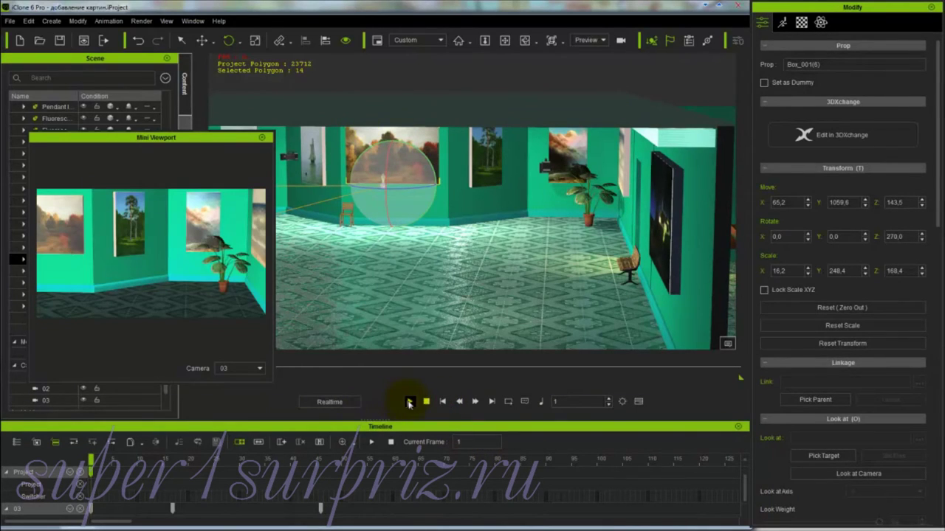
{"action": "left_click", "coordinate": [410, 401]}
{"action": "left_click", "coordinate": [411, 401]}
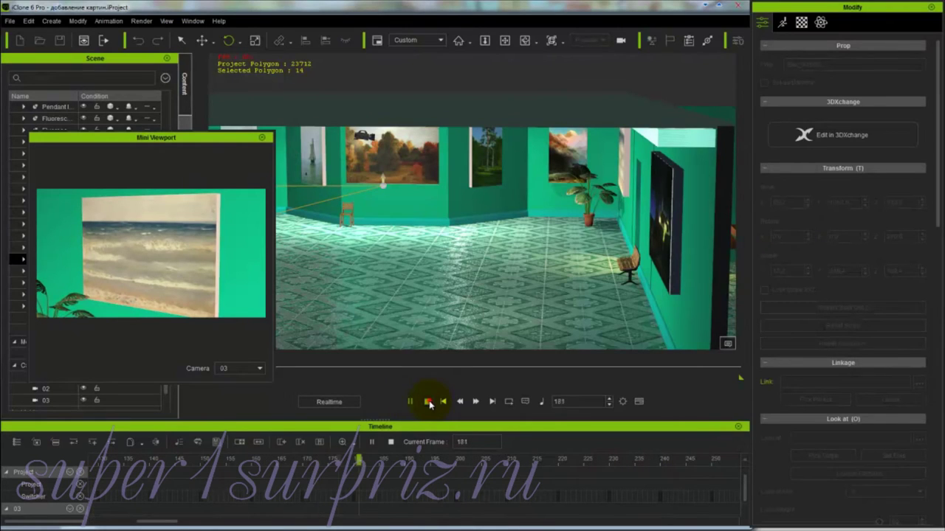
{"action": "left_click", "coordinate": [428, 402]}
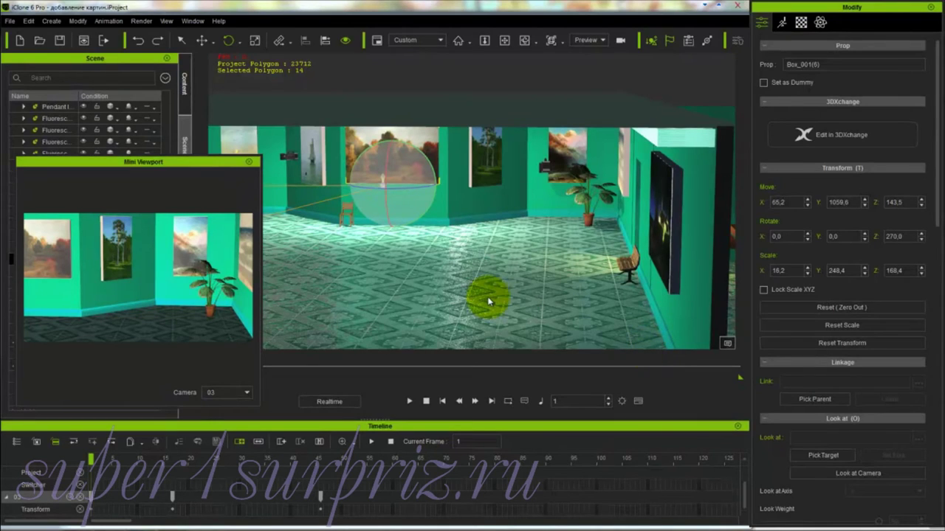
Step: Move the mini viewport away from the scene object list and bring up the list of scene objects
{"action": "left_click_drag", "start_coordinate": [203, 162], "coordinate": [866, 155]}
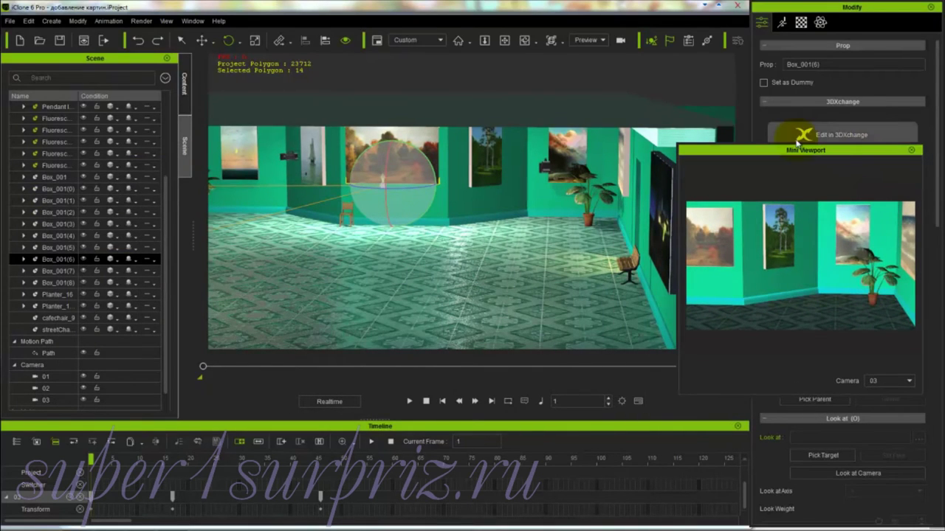
{"action": "left_click", "coordinate": [184, 136]}
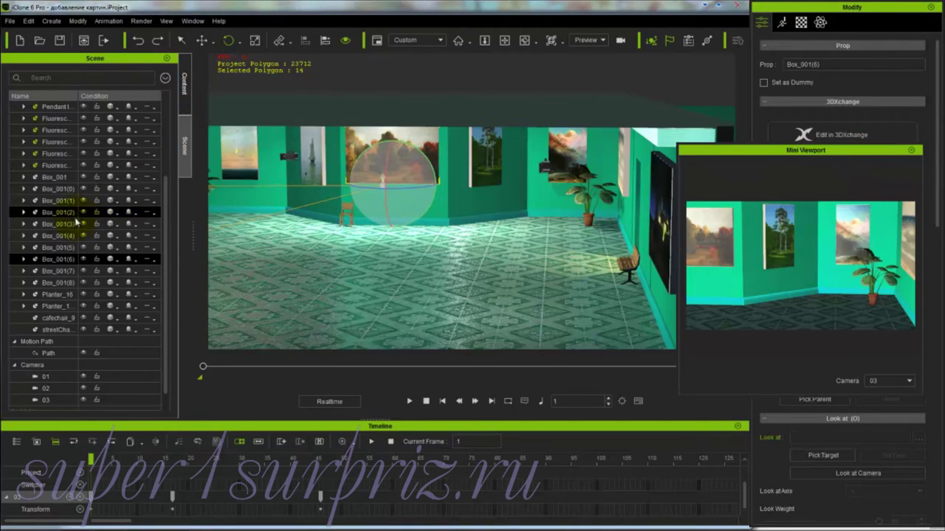
Step: Collapse the Prop group in the scene object list so the camera entries are easy to reach
{"action": "left_click_drag", "start_coordinate": [164, 238], "coordinate": [168, 148]}
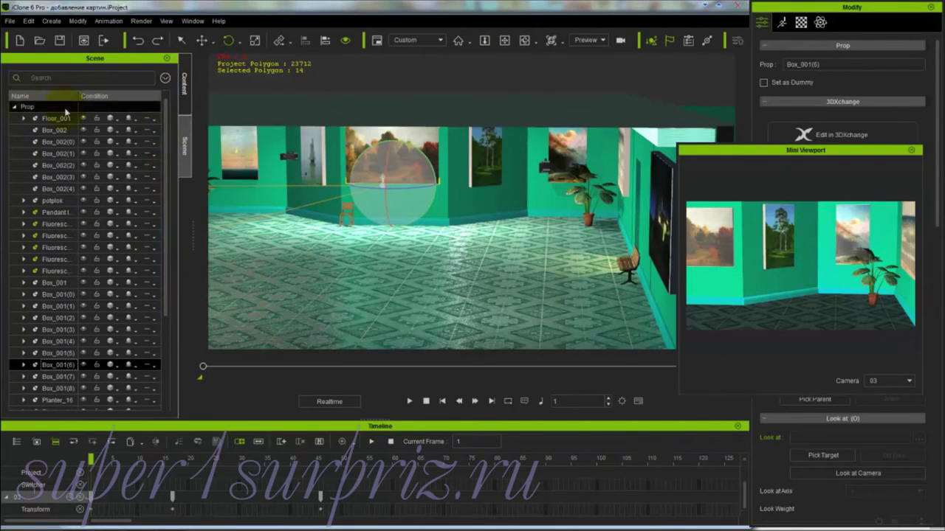
{"action": "left_click", "coordinate": [14, 107]}
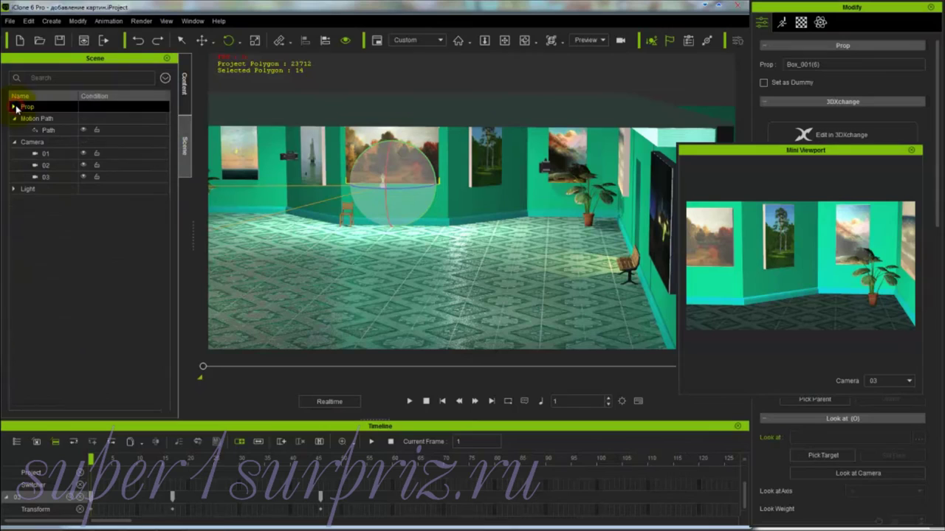
{"action": "left_click", "coordinate": [46, 165]}
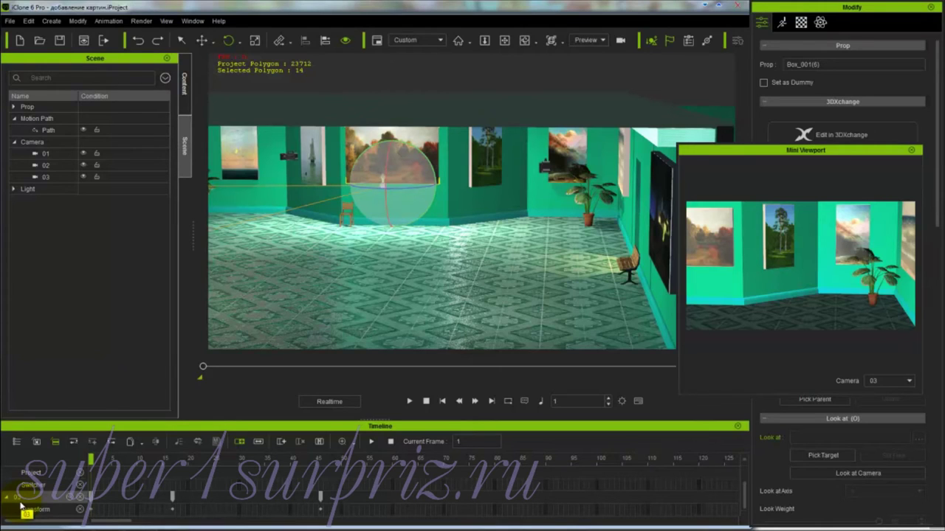
Step: Collapse the Prop group in the timeline's track list and show the tracks of cameras 01, 02 and 03 together
{"action": "left_click", "coordinate": [16, 444]}
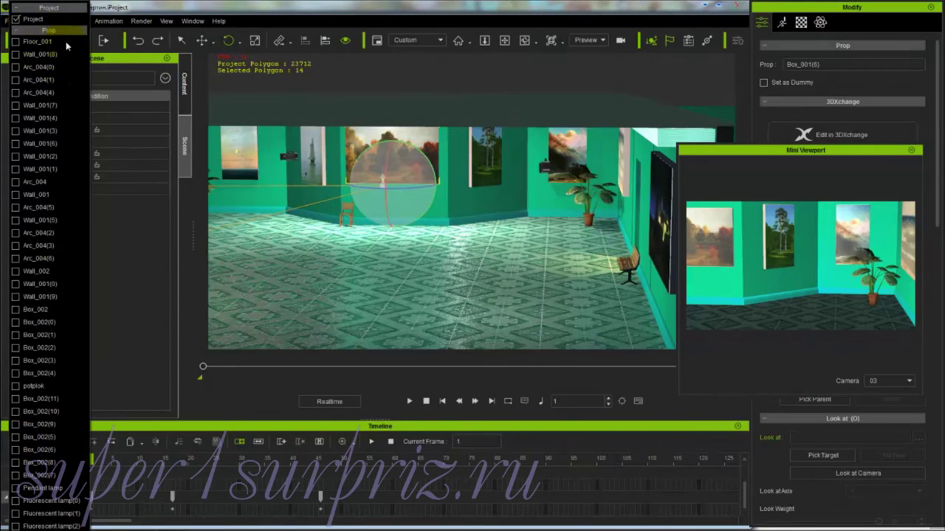
{"action": "left_click", "coordinate": [18, 33]}
{"action": "left_click", "coordinate": [16, 275]}
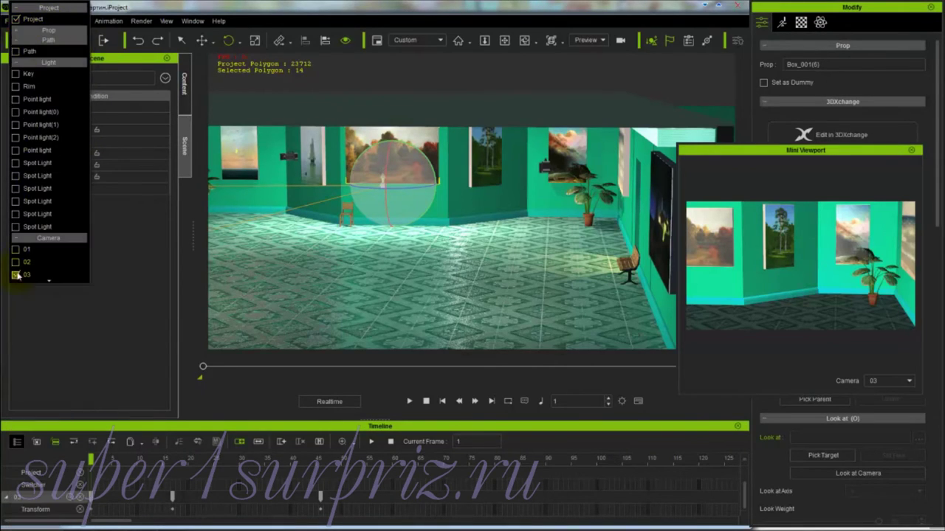
{"action": "left_click", "coordinate": [15, 262]}
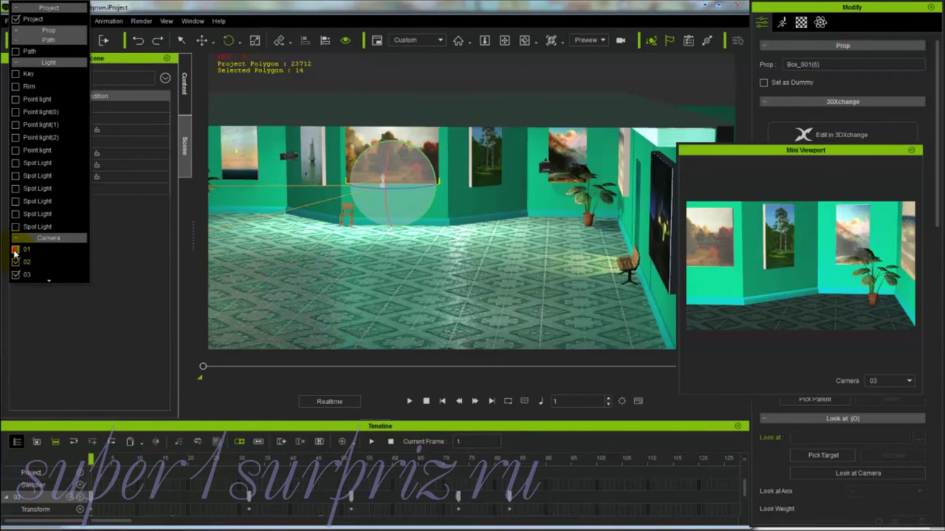
{"action": "left_click", "coordinate": [16, 249]}
{"action": "left_click", "coordinate": [745, 487]}
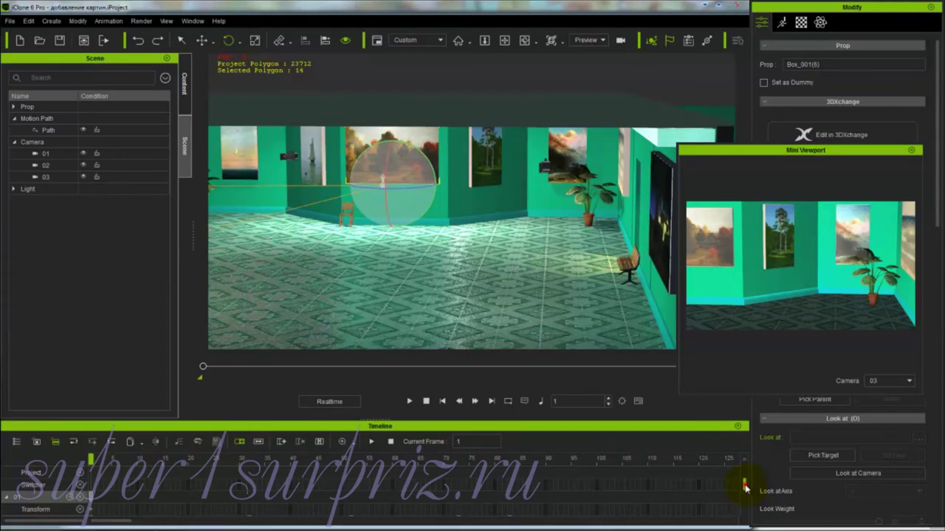
{"action": "left_click_drag", "start_coordinate": [745, 487], "coordinate": [746, 514]}
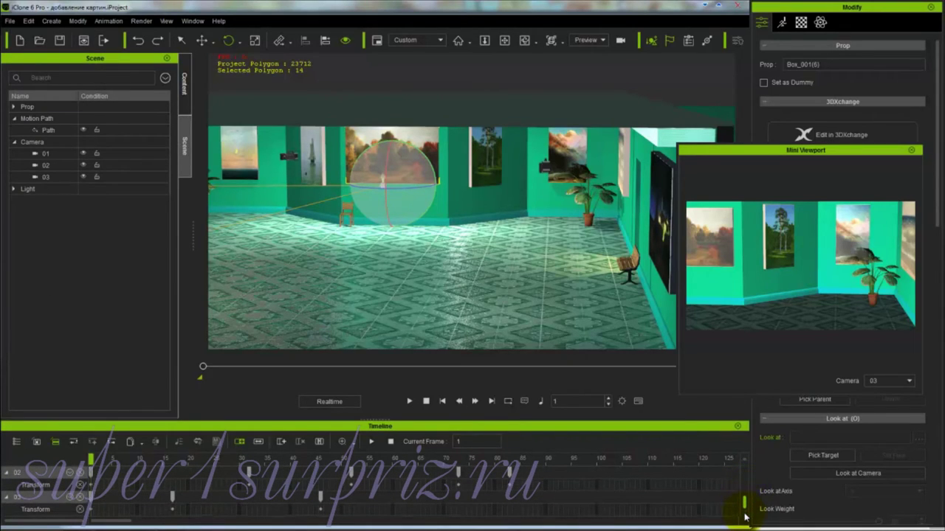
{"action": "mouse_move", "coordinate": [745, 517]}
{"action": "left_mouse_down"}
{"action": "mouse_move", "coordinate": [744, 484]}
{"action": "mouse_move", "coordinate": [746, 500]}
{"action": "left_mouse_up"}
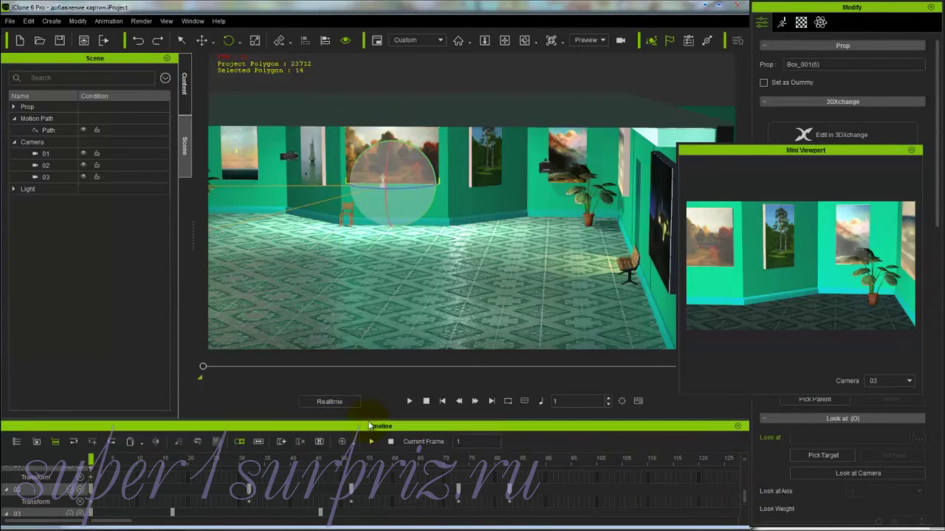
Step: Make the timeline area slightly taller
{"action": "mouse_move", "coordinate": [369, 421]}
{"action": "left_mouse_down"}
{"action": "mouse_move", "coordinate": [373, 394]}
{"action": "mouse_move", "coordinate": [375, 425]}
{"action": "left_mouse_up"}
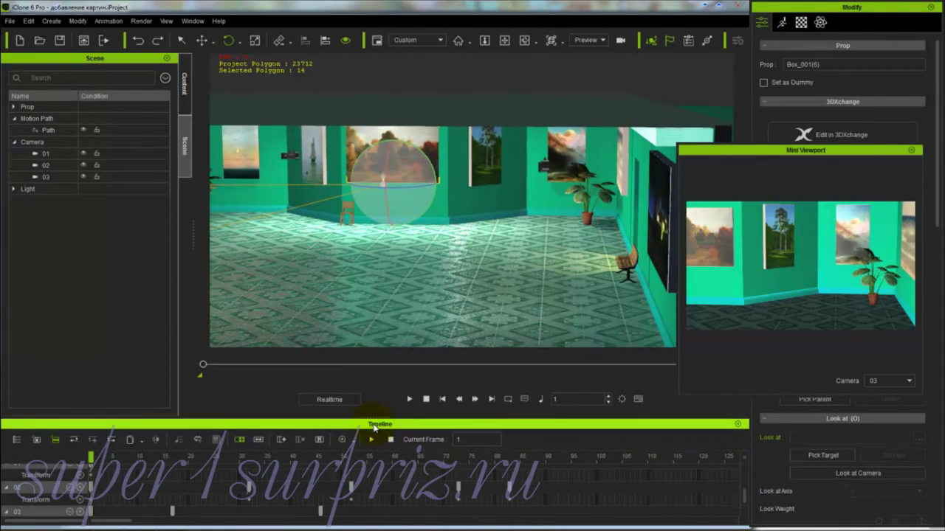
{"action": "mouse_move", "coordinate": [373, 401]}
{"action": "left_mouse_down"}
{"action": "mouse_move", "coordinate": [374, 391]}
{"action": "mouse_move", "coordinate": [375, 402]}
{"action": "left_mouse_up"}
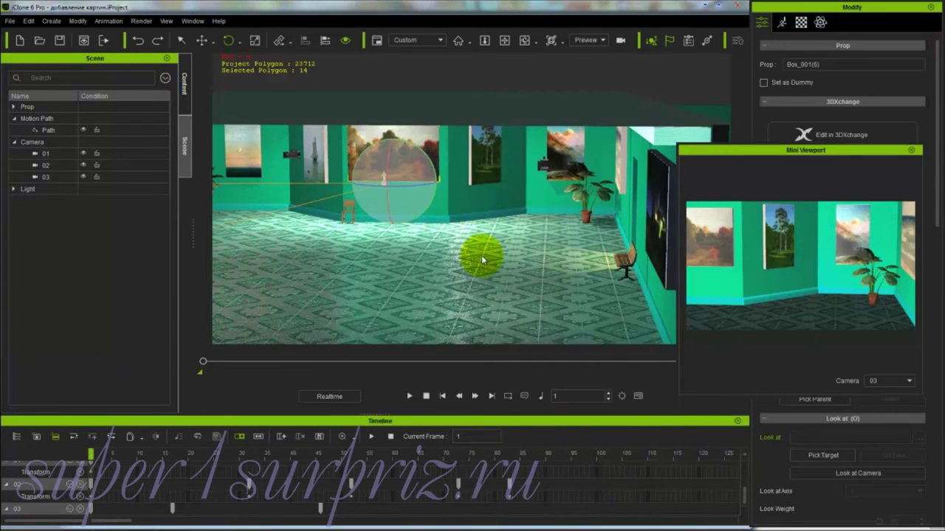
{"action": "mouse_move", "coordinate": [432, 264]}
{"action": "middle_mouse_down"}
{"action": "mouse_move", "coordinate": [544, 237]}
{"action": "mouse_move", "coordinate": [388, 251]}
{"action": "middle_mouse_up"}
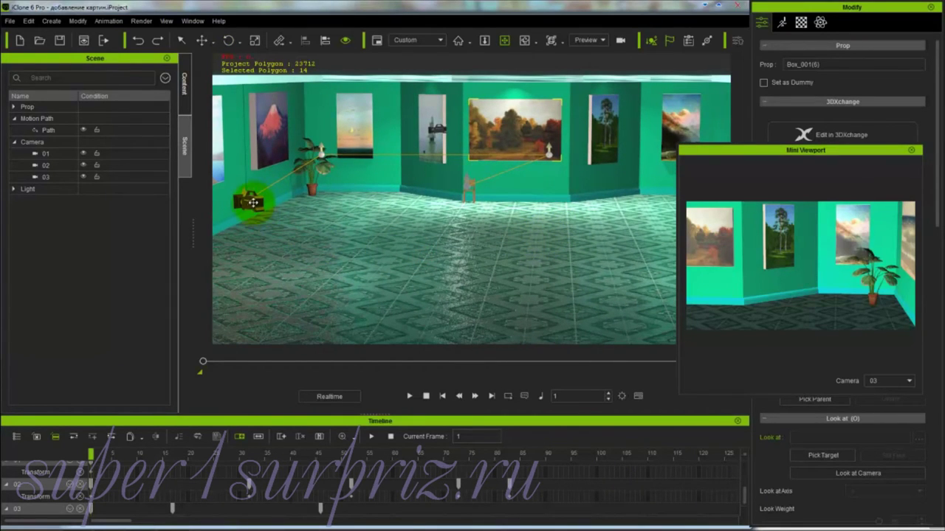
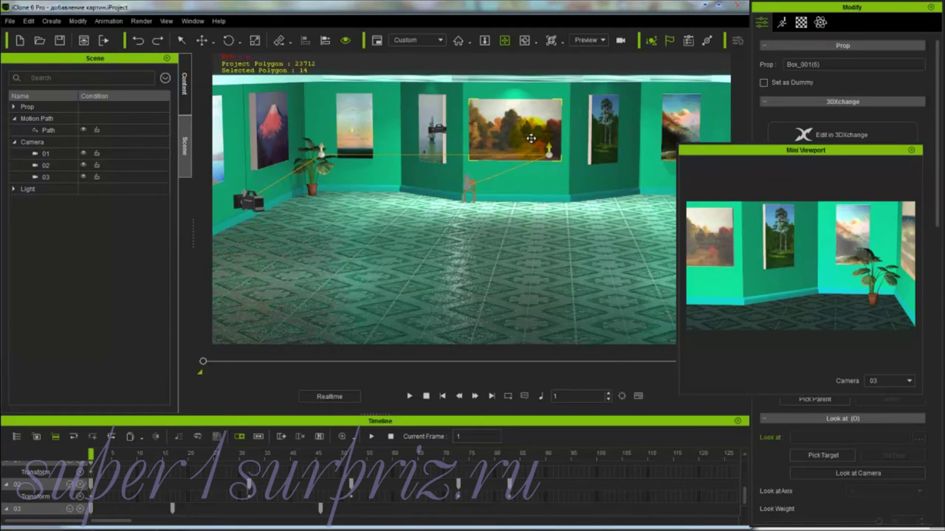
{"action": "right_click_drag", "start_coordinate": [527, 242], "coordinate": [420, 241]}
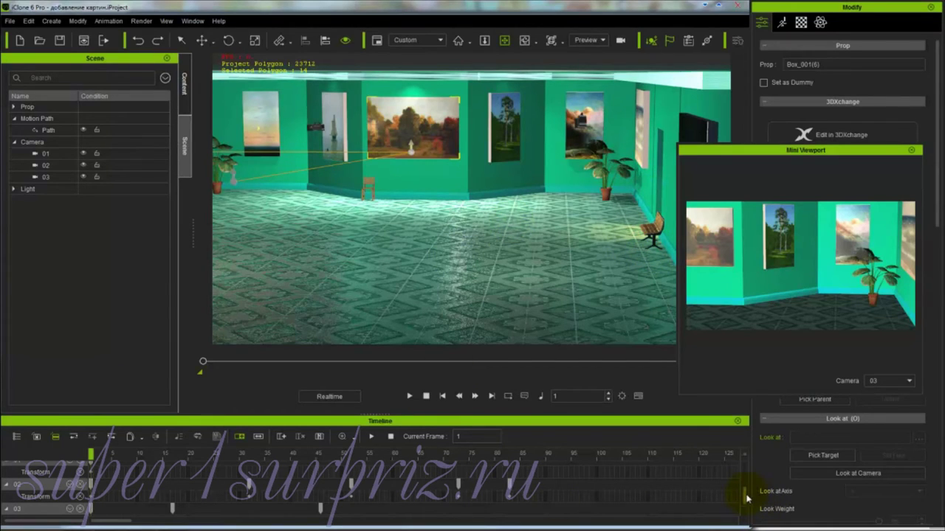
Step: Select camera 01, show its view in the mini viewport and scrub its animation to frame 534
{"action": "left_click_drag", "start_coordinate": [745, 498], "coordinate": [744, 487]}
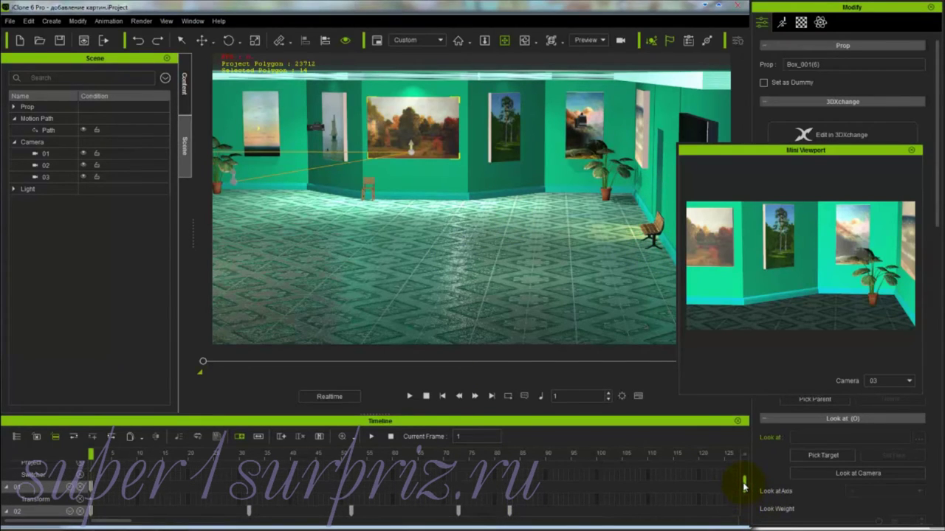
{"action": "left_click", "coordinate": [28, 487]}
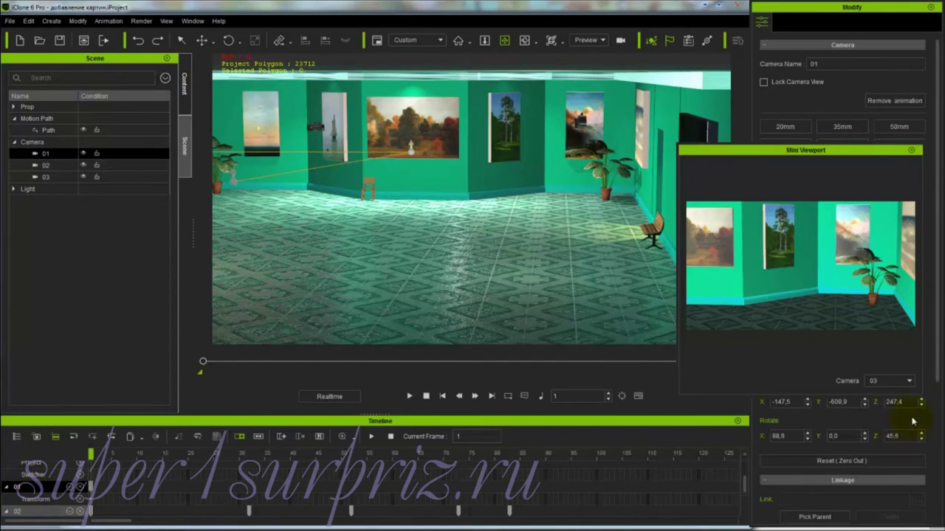
{"action": "left_click", "coordinate": [909, 382]}
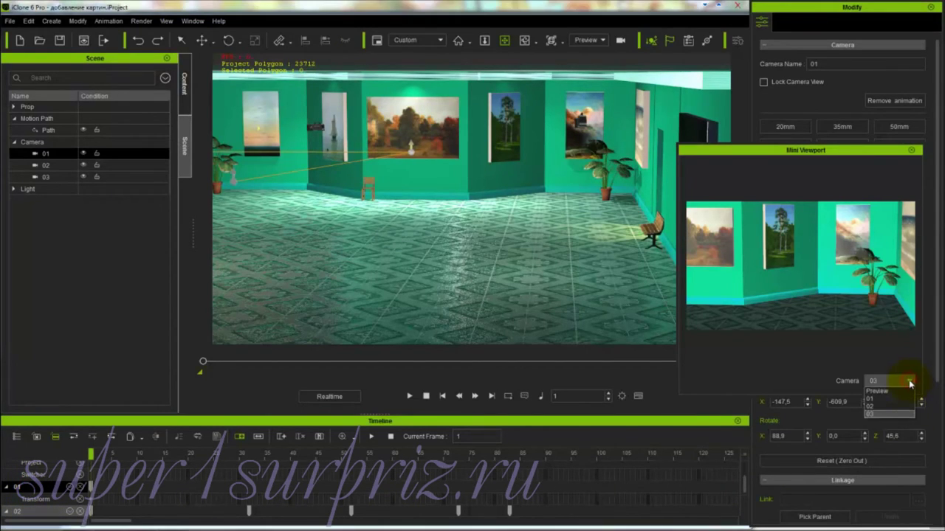
{"action": "left_click", "coordinate": [899, 399]}
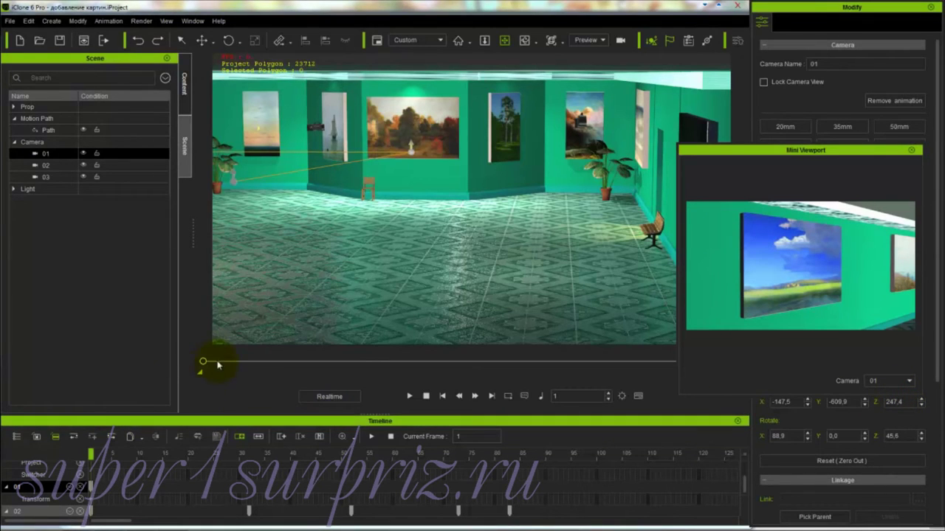
{"action": "left_click_drag", "start_coordinate": [203, 362], "coordinate": [360, 362]}
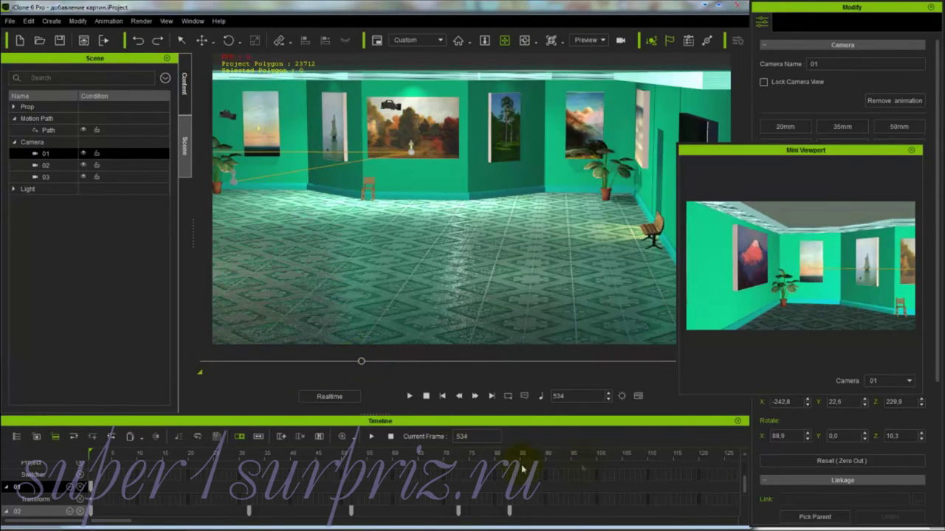
Step: With the timeline scale zoomed out, move all five of camera 02's keyframes to between frames 132 and 150
{"action": "left_click", "coordinate": [560, 397]}
{"action": "key", "text": "minus"}
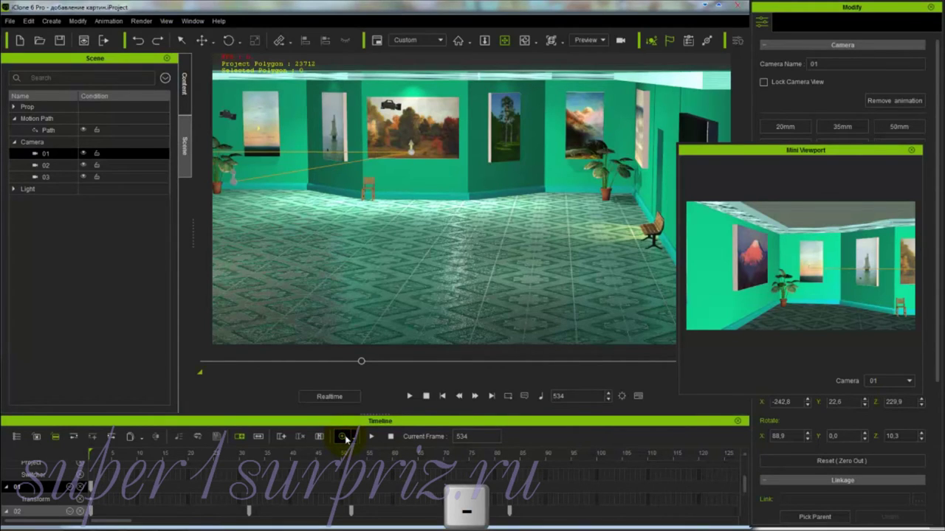
{"action": "left_click", "coordinate": [345, 438]}
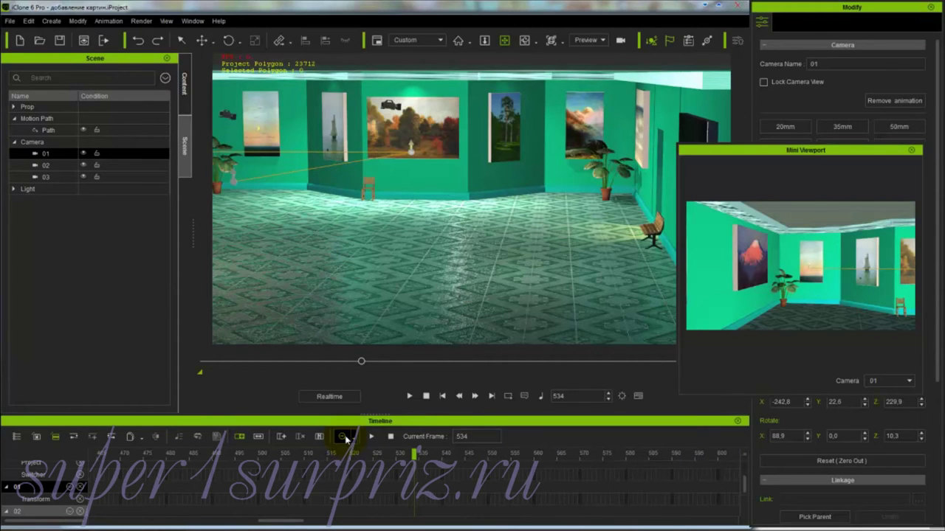
{"action": "left_click", "coordinate": [346, 438]}
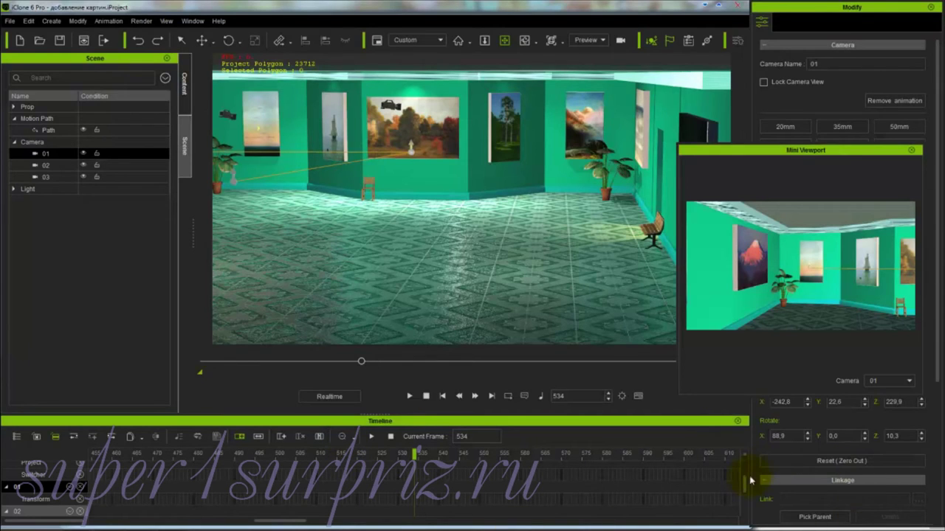
{"action": "mouse_move", "coordinate": [744, 485]}
{"action": "left_mouse_down"}
{"action": "mouse_move", "coordinate": [744, 499]}
{"action": "mouse_move", "coordinate": [745, 487]}
{"action": "left_mouse_up"}
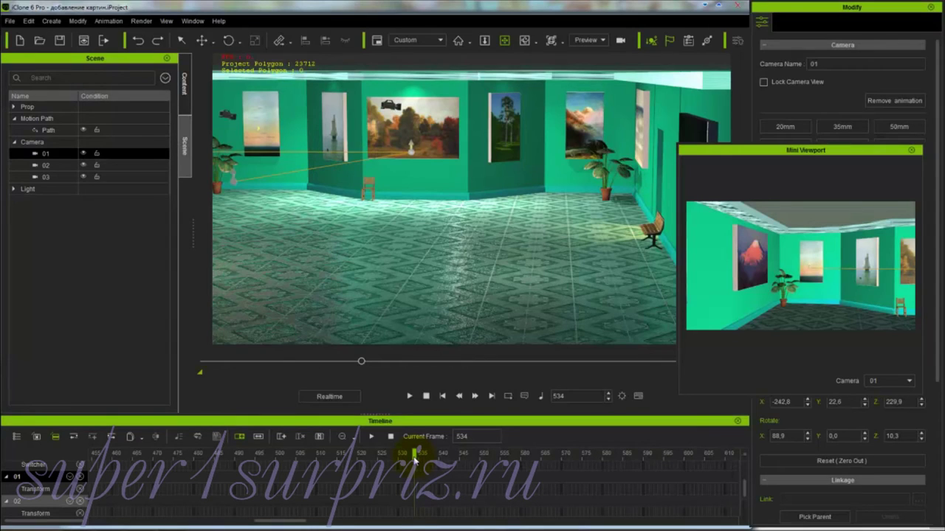
{"action": "left_click_drag", "start_coordinate": [268, 521], "coordinate": [108, 521]}
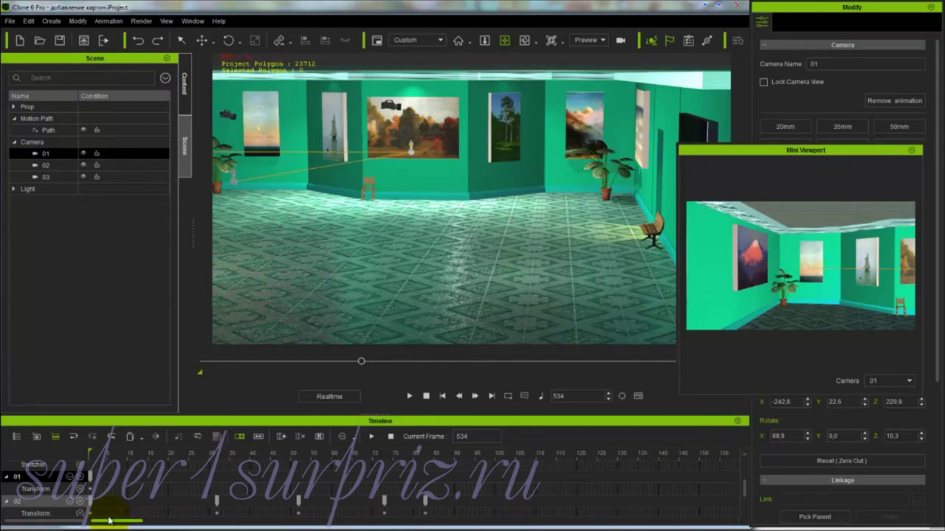
{"action": "left_click", "coordinate": [426, 502]}
{"action": "left_click_drag", "start_coordinate": [439, 506], "coordinate": [712, 504]}
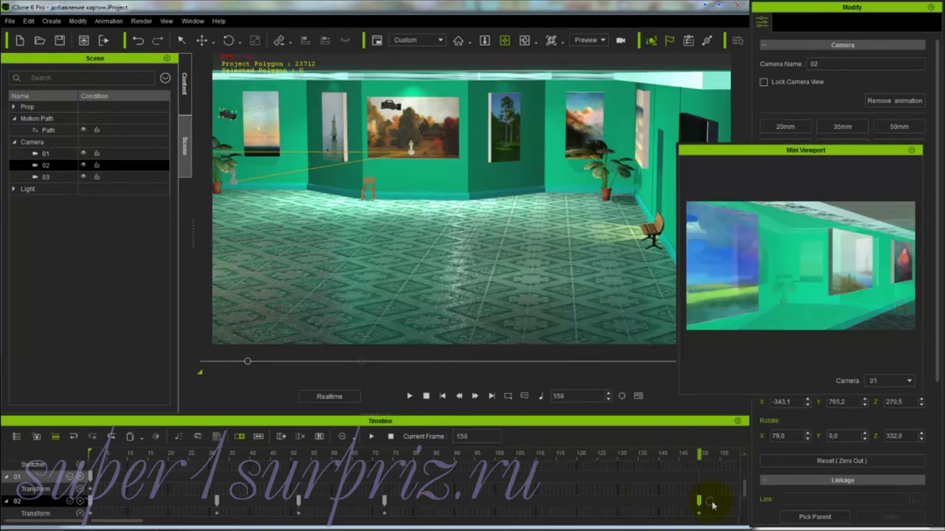
{"action": "left_click_drag", "start_coordinate": [384, 504], "coordinate": [682, 503]}
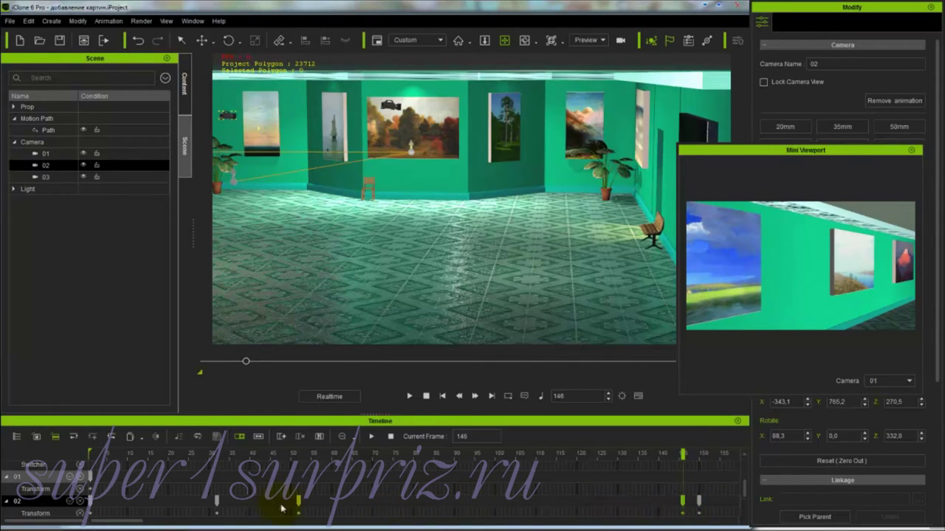
{"action": "left_click_drag", "start_coordinate": [299, 508], "coordinate": [667, 515]}
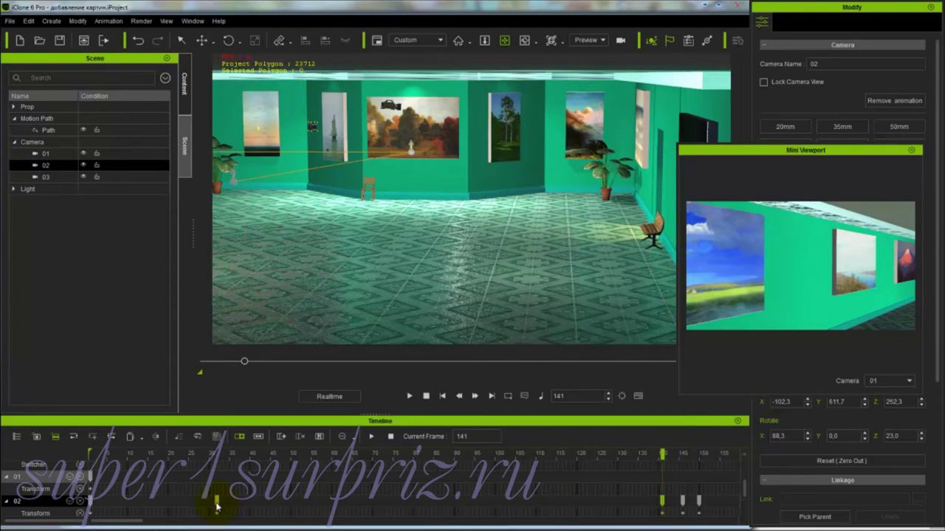
{"action": "left_click_drag", "start_coordinate": [216, 502], "coordinate": [646, 506]}
{"action": "left_click_drag", "start_coordinate": [90, 503], "coordinate": [626, 509]}
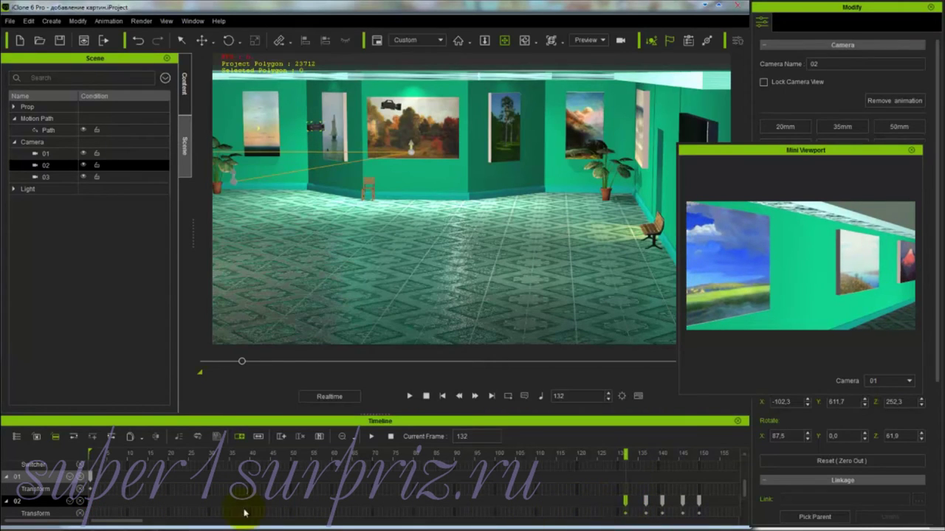
Step: Move camera 02's five keyframes further along the timeline, to between frames 215 and 235
{"action": "left_click_drag", "start_coordinate": [135, 525], "coordinate": [167, 523]}
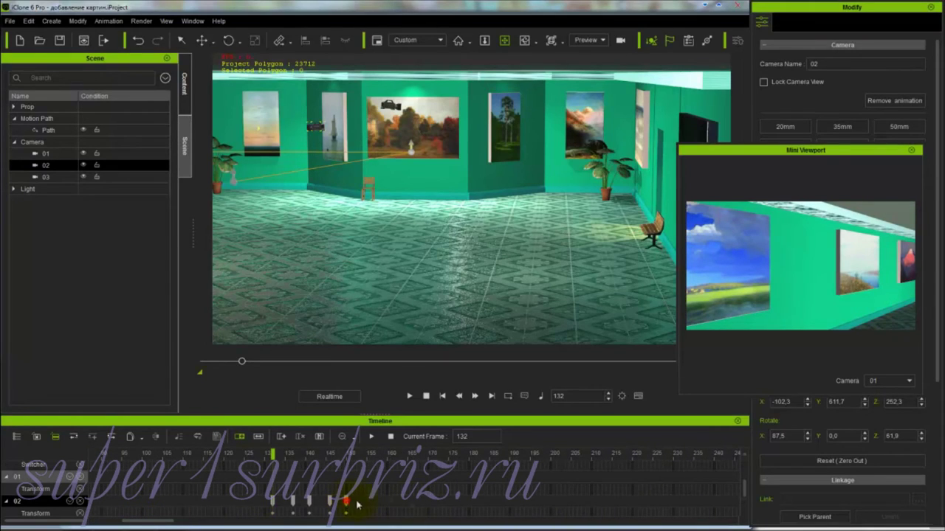
{"action": "left_click_drag", "start_coordinate": [356, 505], "coordinate": [694, 503]}
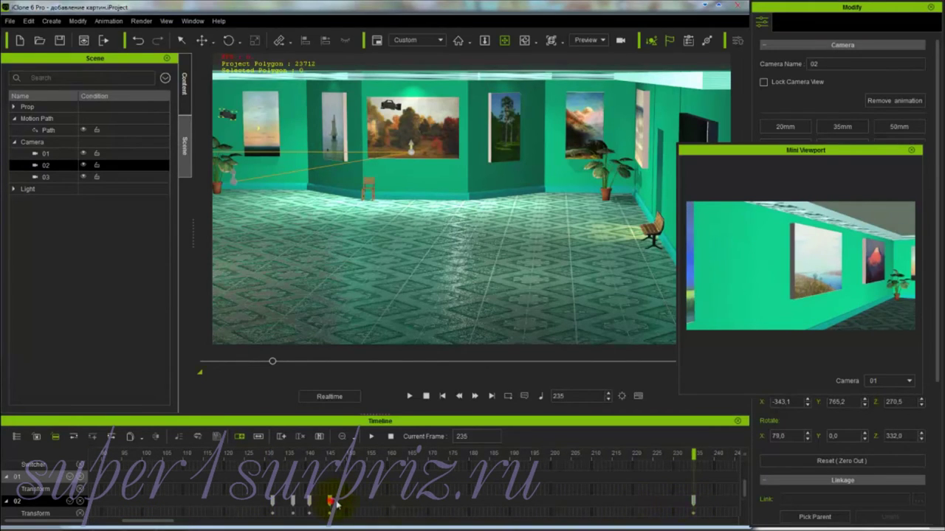
{"action": "left_click_drag", "start_coordinate": [332, 503], "coordinate": [661, 504]}
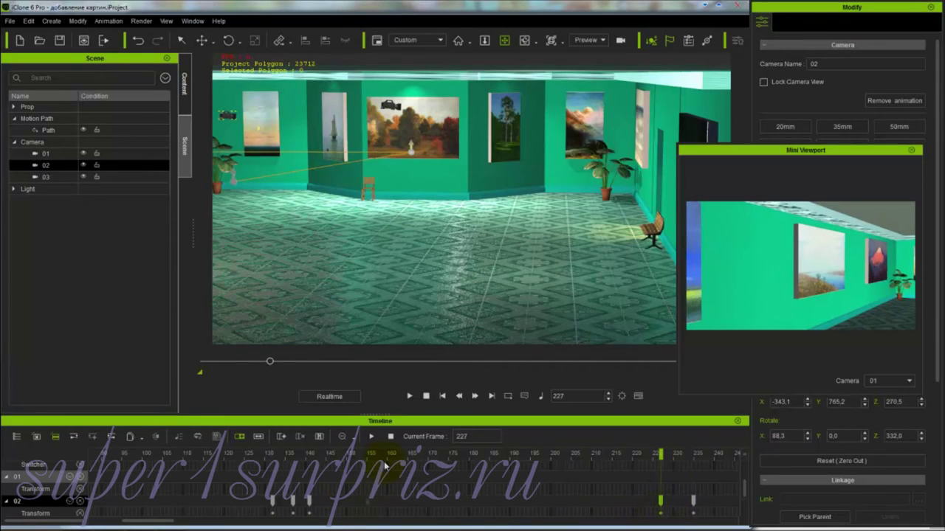
{"action": "left_click_drag", "start_coordinate": [309, 505], "coordinate": [644, 505]}
{"action": "left_click", "coordinate": [644, 505]}
{"action": "left_click_drag", "start_coordinate": [294, 503], "coordinate": [632, 504]}
{"action": "left_click", "coordinate": [632, 504]}
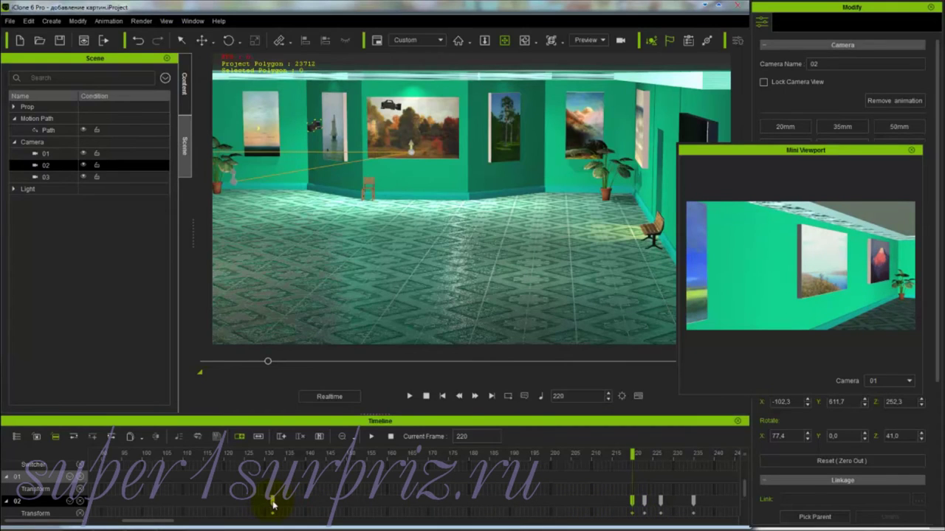
{"action": "left_click_drag", "start_coordinate": [273, 504], "coordinate": [612, 505]}
{"action": "left_click", "coordinate": [612, 504]}
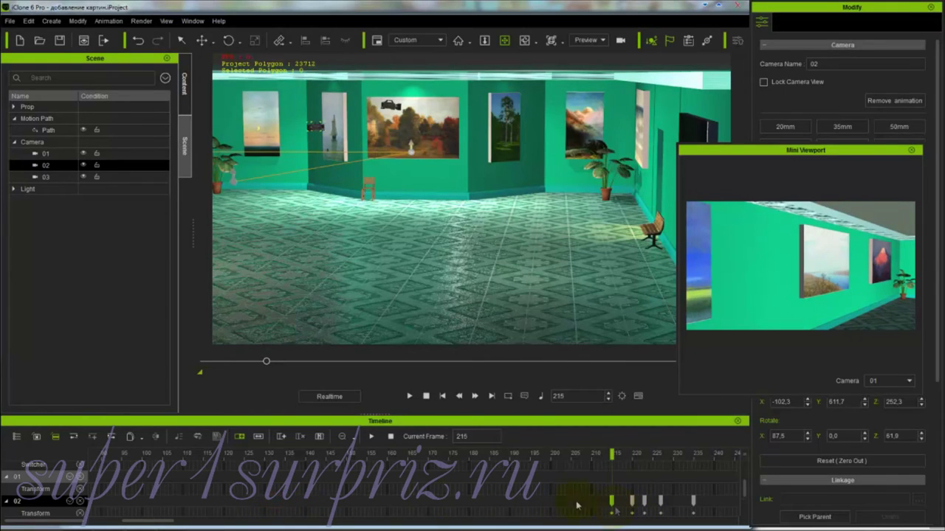
Step: Move camera 02's five keyframes further along the timeline, to between about frames 325 and 337
{"action": "left_click_drag", "start_coordinate": [151, 521], "coordinate": [194, 523]}
{"action": "left_click", "coordinate": [705, 453]}
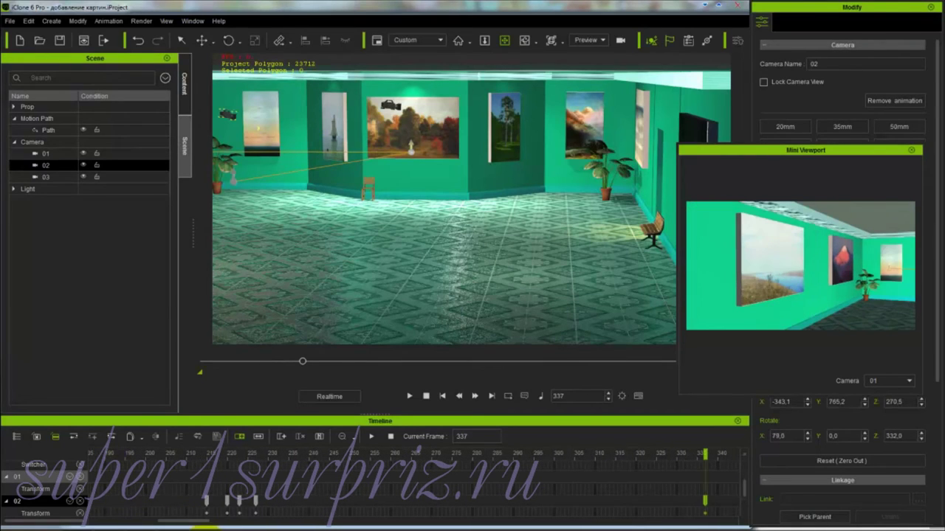
{"action": "left_click_drag", "start_coordinate": [256, 503], "coordinate": [691, 509]}
{"action": "left_click_drag", "start_coordinate": [243, 504], "coordinate": [676, 507]}
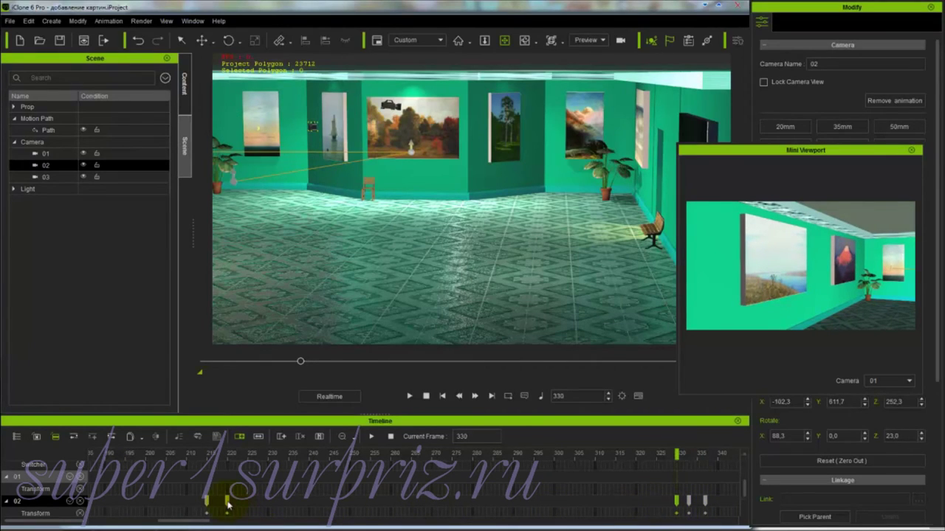
{"action": "left_click_drag", "start_coordinate": [228, 505], "coordinate": [668, 508]}
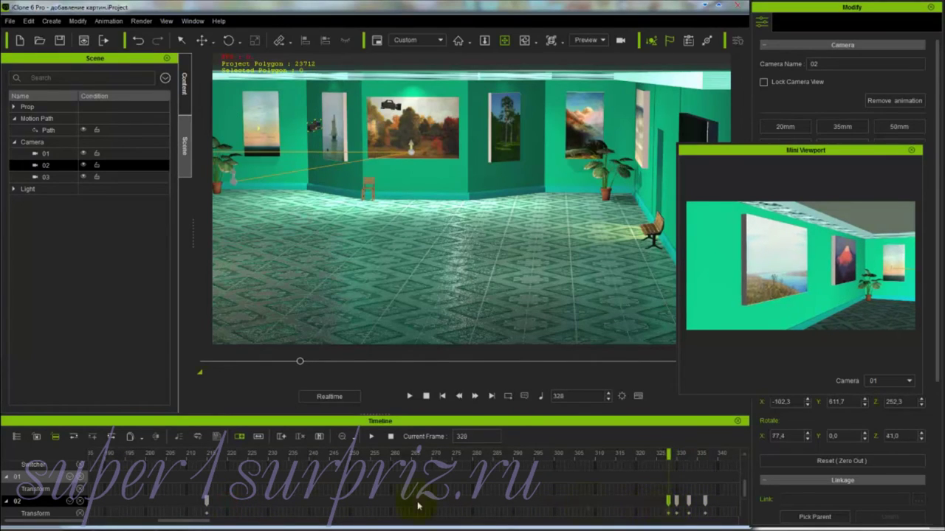
{"action": "left_click_drag", "start_coordinate": [207, 504], "coordinate": [656, 509]}
Step: Shift camera 02's keyframes on again so they run from frame 407 to about 442, starting at camera 01's keyframe, and preview the animation
{"action": "left_click_drag", "start_coordinate": [198, 521], "coordinate": [682, 504]}
{"action": "left_click_drag", "start_coordinate": [236, 502], "coordinate": [657, 505]}
{"action": "left_click_drag", "start_coordinate": [225, 502], "coordinate": [637, 504]}
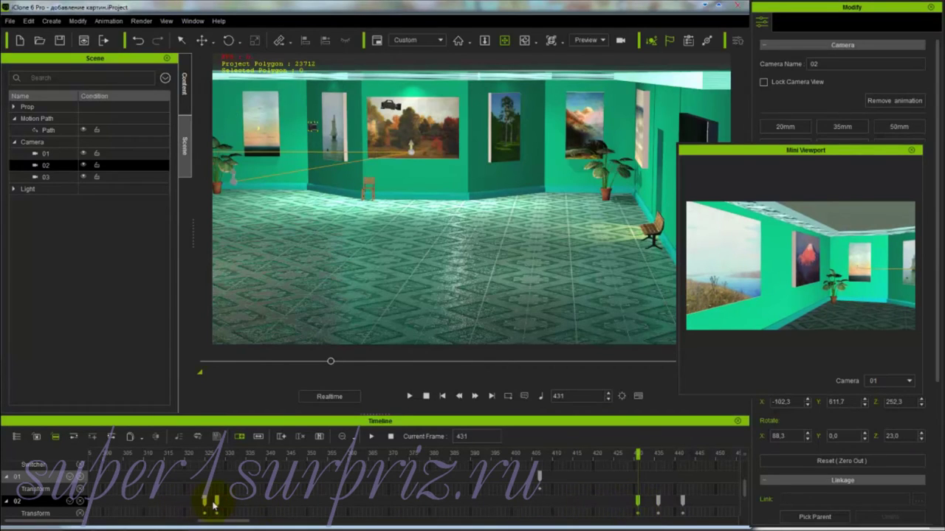
{"action": "left_click_drag", "start_coordinate": [218, 506], "coordinate": [617, 504]}
{"action": "left_click", "coordinate": [409, 396]}
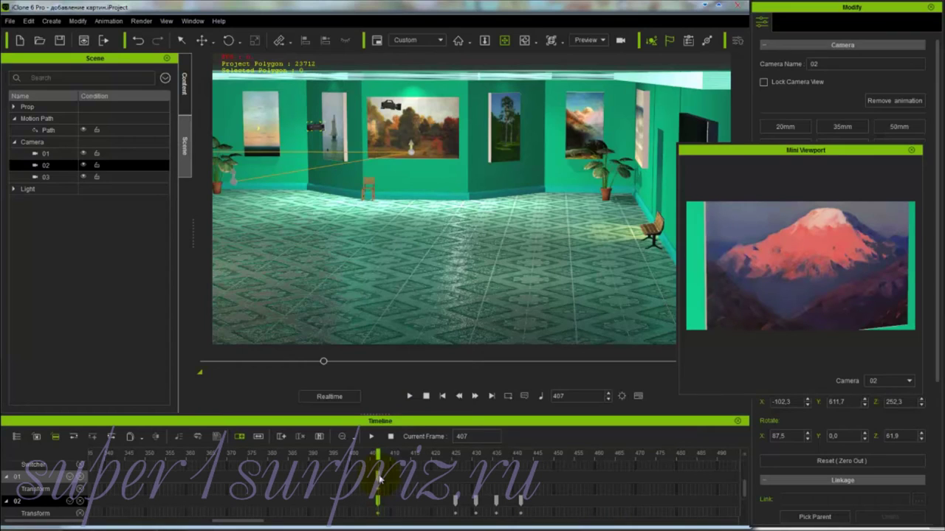
Step: Spread camera 02's last four keyframes out to frames 441, 475, about 508 and 541
{"action": "left_click", "coordinate": [520, 502]}
{"action": "mouse_move", "coordinate": [520, 506]}
{"action": "left_mouse_down"}
{"action": "mouse_move", "coordinate": [728, 504]}
{"action": "mouse_move", "coordinate": [526, 502]}
{"action": "mouse_move", "coordinate": [651, 502]}
{"action": "left_mouse_up"}
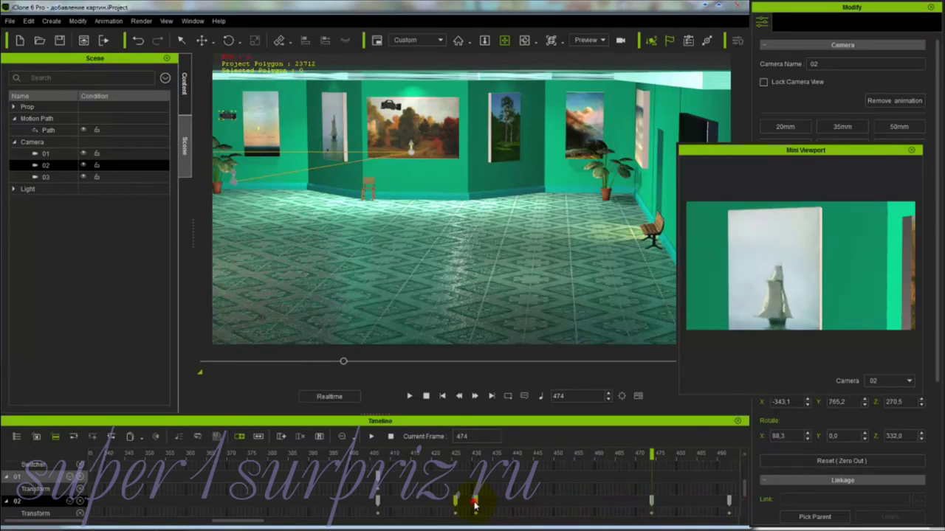
{"action": "left_click_drag", "start_coordinate": [475, 506], "coordinate": [586, 503]}
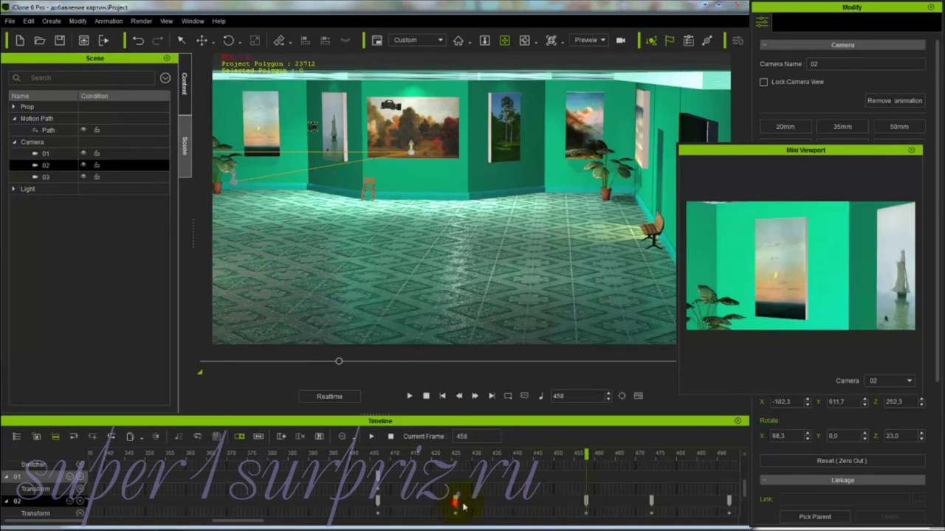
{"action": "left_click_drag", "start_coordinate": [464, 506], "coordinate": [517, 504]}
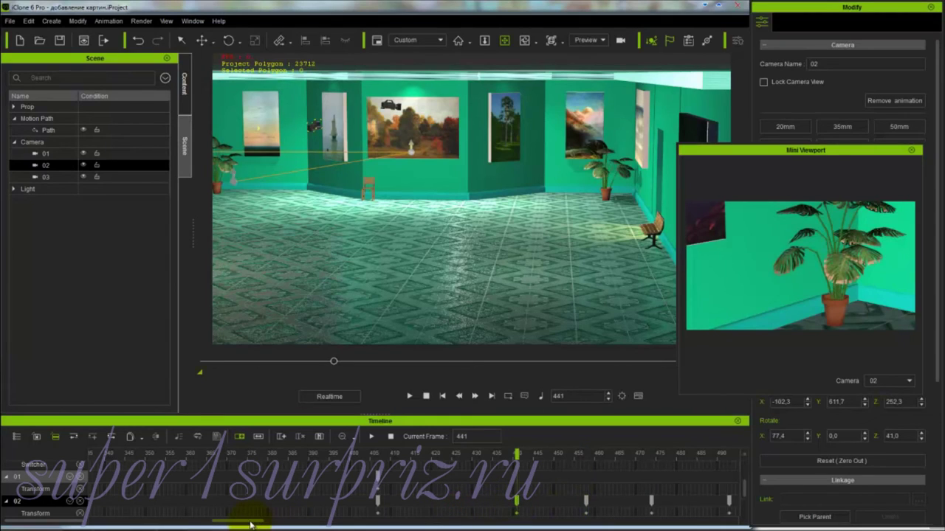
{"action": "left_click_drag", "start_coordinate": [251, 524], "coordinate": [276, 524]}
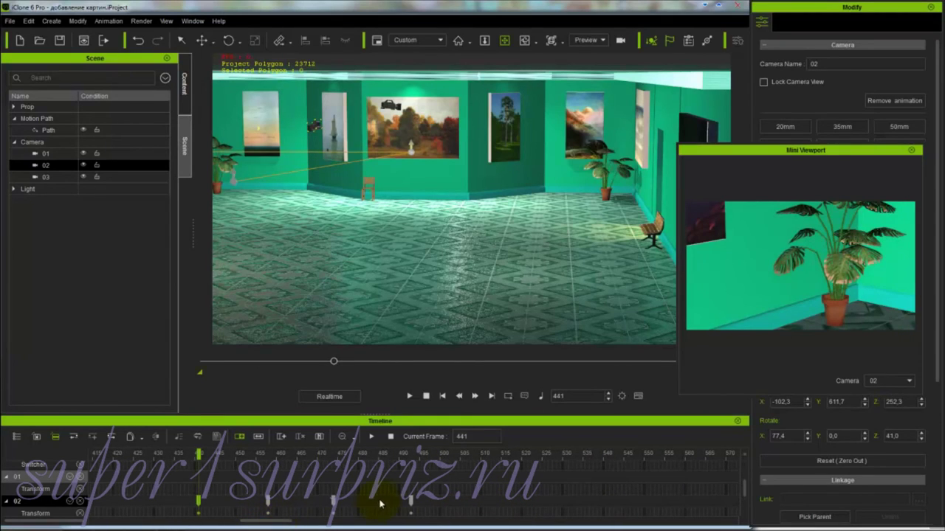
{"action": "left_click_drag", "start_coordinate": [412, 504], "coordinate": [609, 503]}
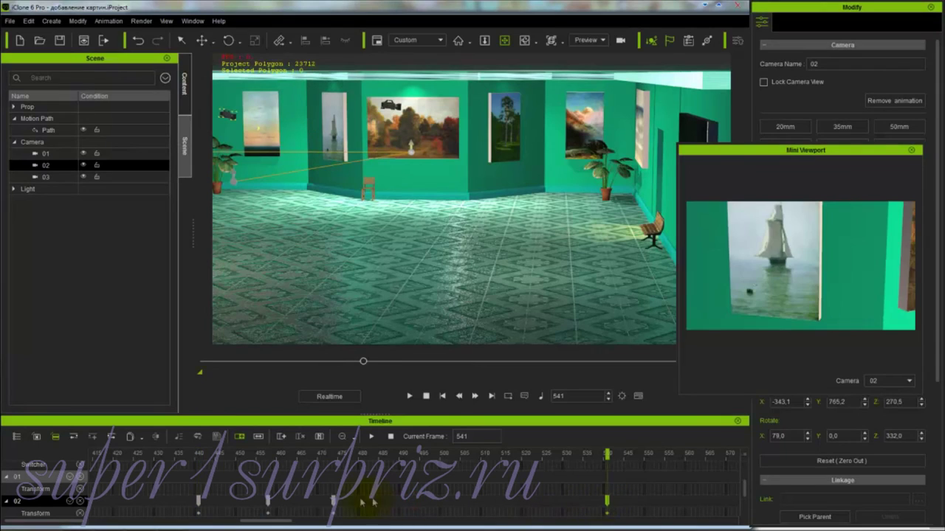
{"action": "left_click", "coordinate": [473, 503]}
{"action": "left_click_drag", "start_coordinate": [269, 504], "coordinate": [340, 505]}
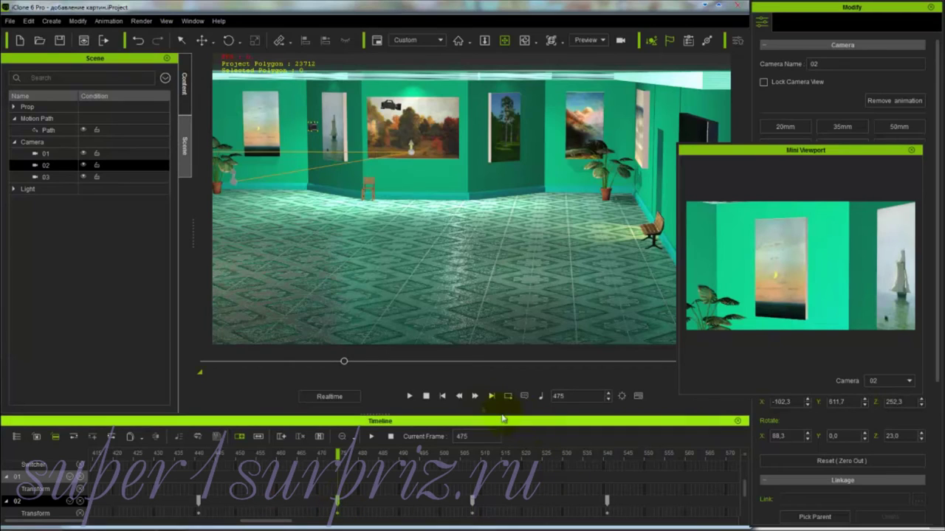
Step: Return to frame 407 and play back camera 02's move in the mini viewport, stopping after the last keyframes
{"action": "left_click", "coordinate": [410, 396]}
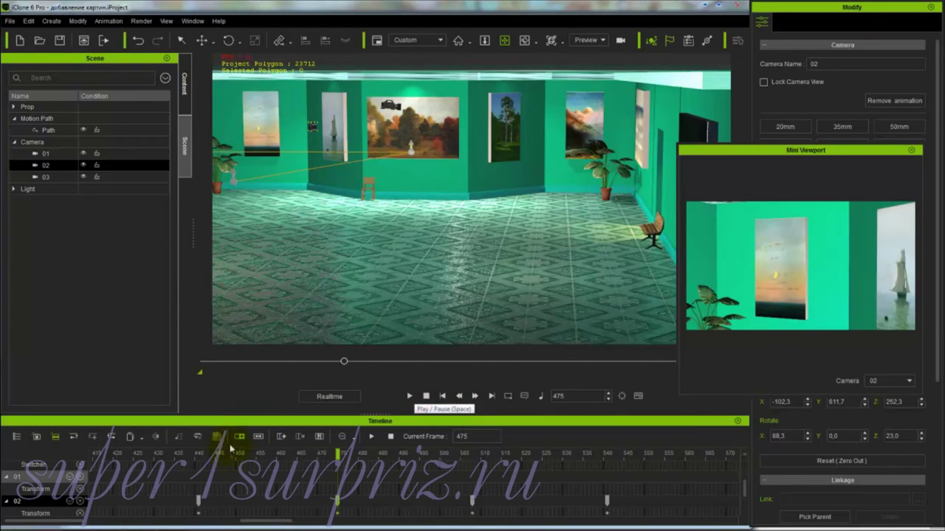
{"action": "left_click_drag", "start_coordinate": [344, 362], "coordinate": [329, 362]}
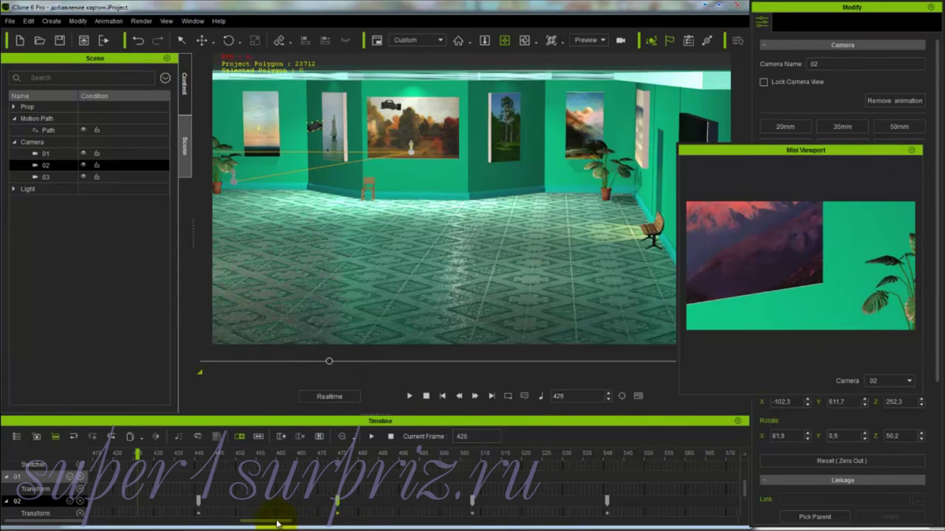
{"action": "left_click_drag", "start_coordinate": [274, 520], "coordinate": [262, 520]}
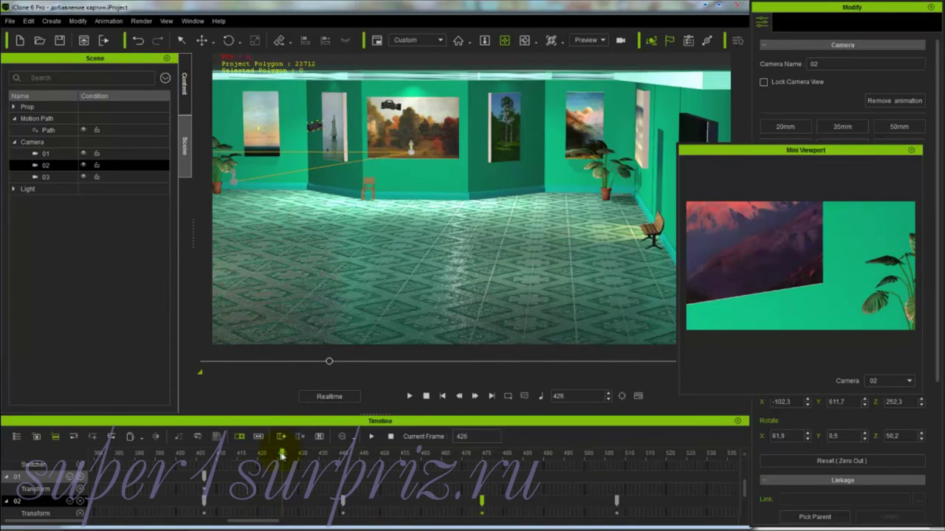
{"action": "left_click_drag", "start_coordinate": [281, 456], "coordinate": [204, 465]}
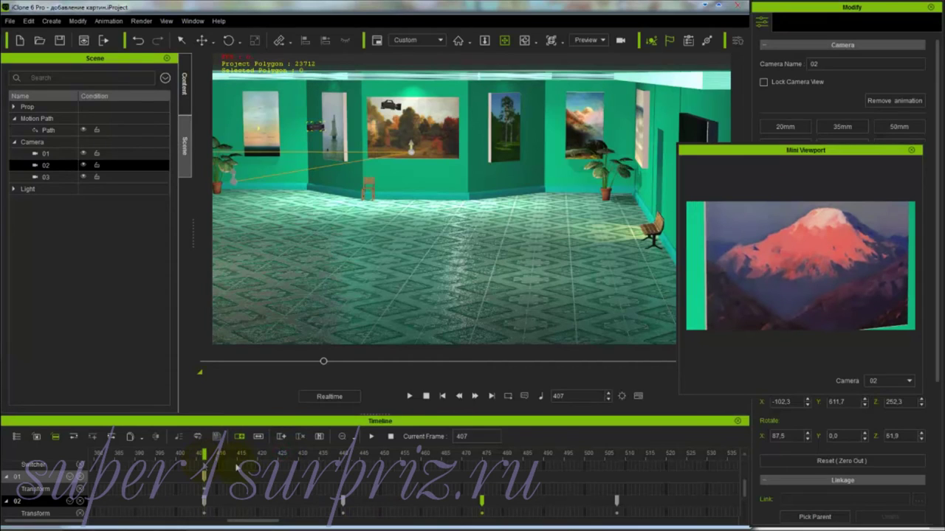
{"action": "left_click", "coordinate": [410, 397]}
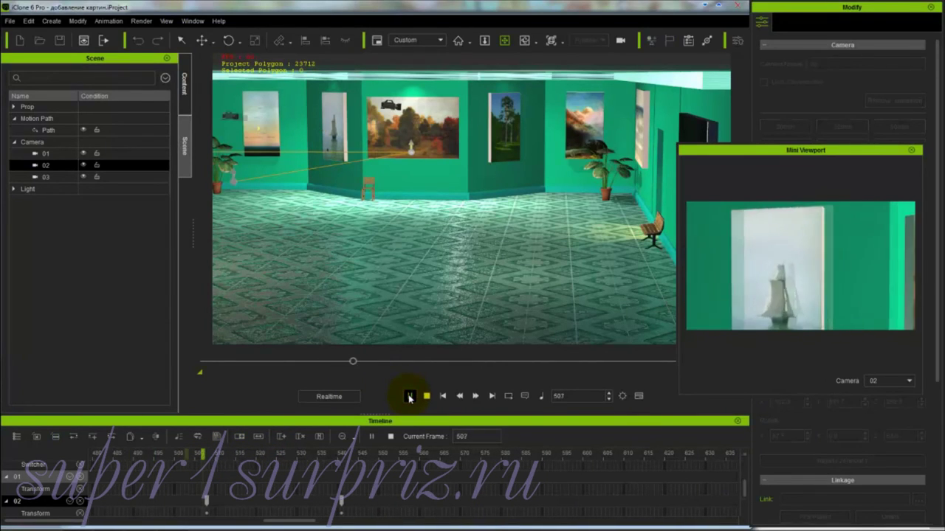
{"action": "left_click", "coordinate": [426, 396]}
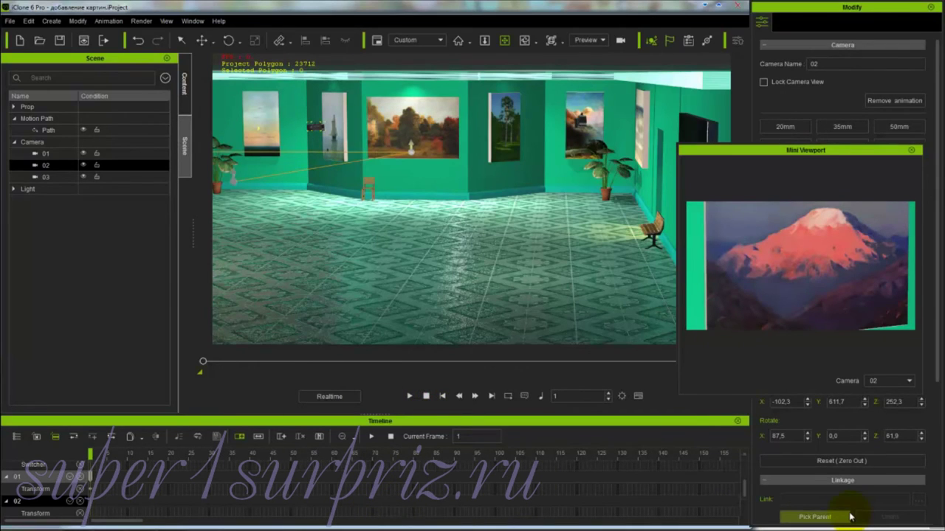
Step: With the timeline scale zoomed out, space camera 02's last four keyframes at frame 488, about 580, 687 and about 787
{"action": "left_click", "coordinate": [343, 437]}
{"action": "key", "text": "minus"}
{"action": "key", "text": "minus"}
{"action": "key", "text": "minus"}
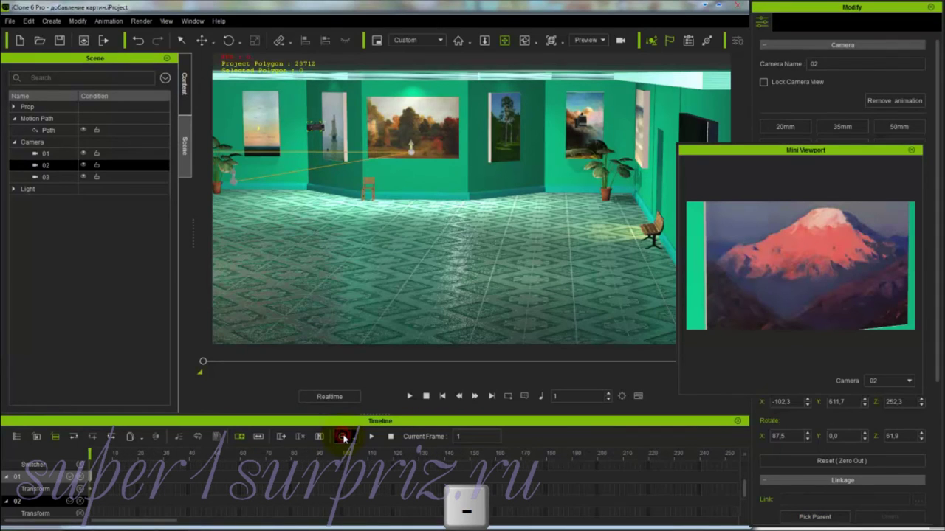
{"action": "key", "text": "minus"}
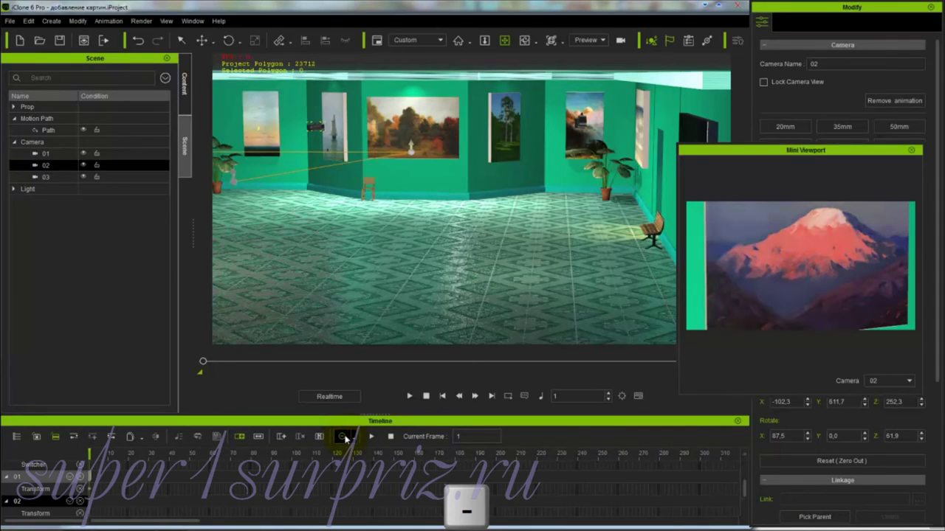
{"action": "left_click", "coordinate": [345, 438]}
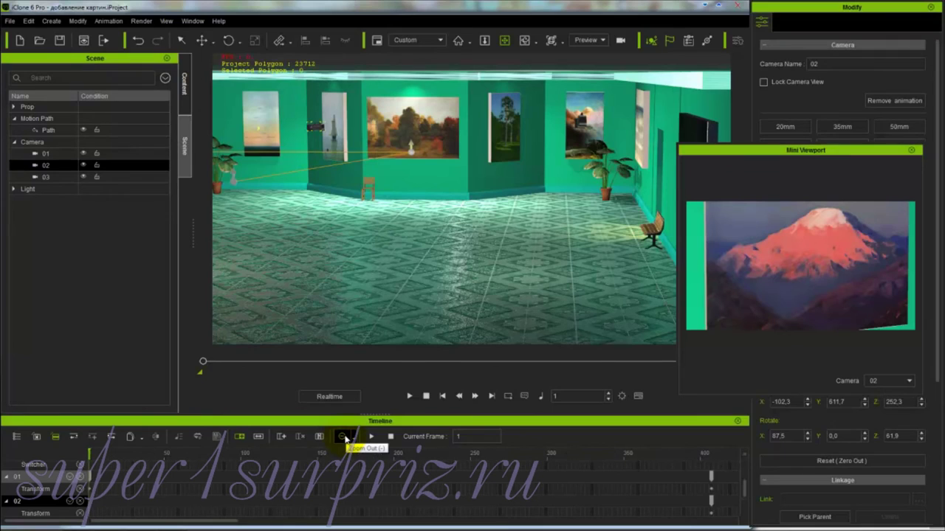
{"action": "left_click", "coordinate": [346, 438]}
{"action": "left_click", "coordinate": [346, 438]}
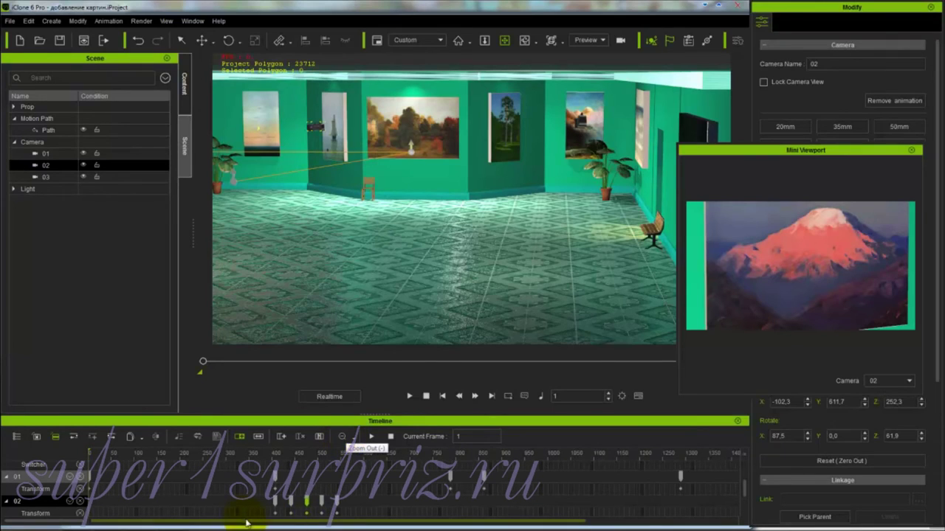
{"action": "left_click_drag", "start_coordinate": [336, 504], "coordinate": [448, 508]}
{"action": "left_click_drag", "start_coordinate": [324, 503], "coordinate": [389, 502]}
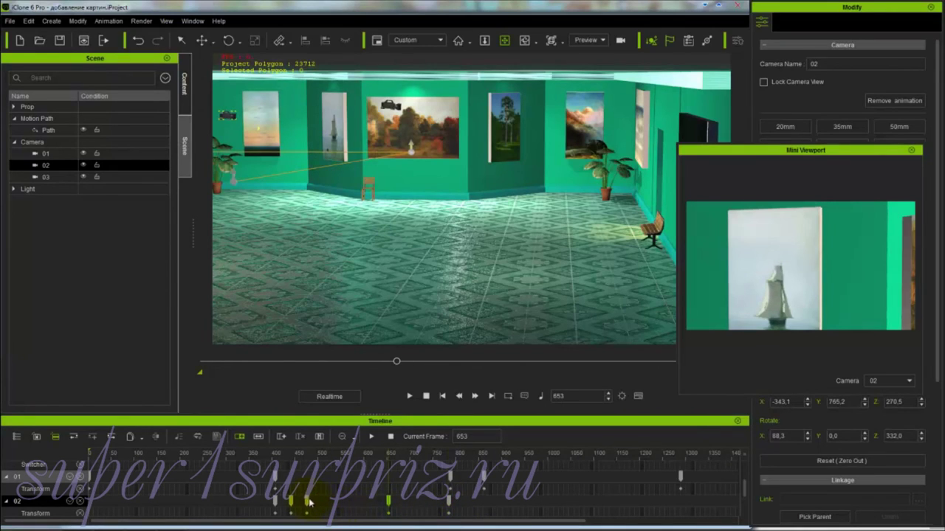
{"action": "mouse_move", "coordinate": [307, 503]}
{"action": "left_mouse_down"}
{"action": "mouse_move", "coordinate": [341, 501]}
{"action": "mouse_move", "coordinate": [296, 505]}
{"action": "mouse_move", "coordinate": [314, 504]}
{"action": "left_mouse_up"}
{"action": "left_click_drag", "start_coordinate": [388, 502], "coordinate": [403, 502]}
{"action": "left_click_drag", "start_coordinate": [344, 504], "coordinate": [355, 504]}
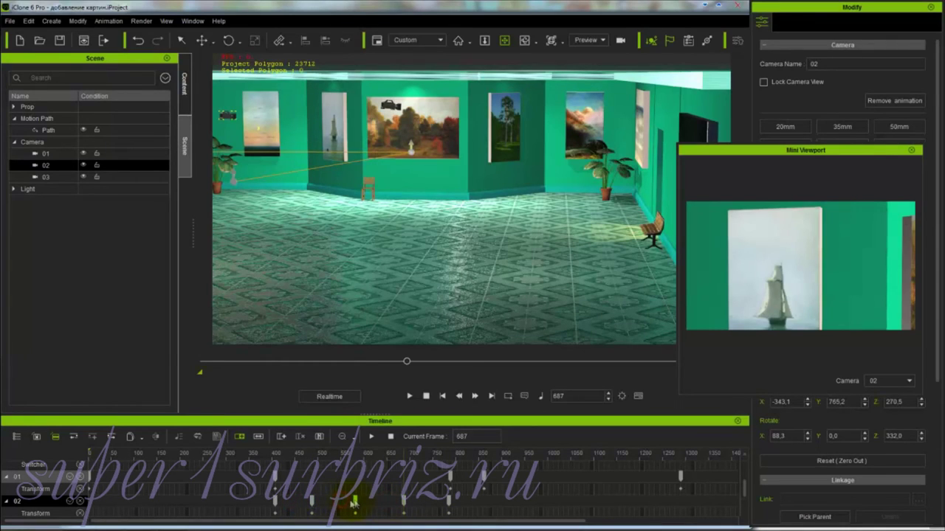
{"action": "left_click", "coordinate": [311, 503]}
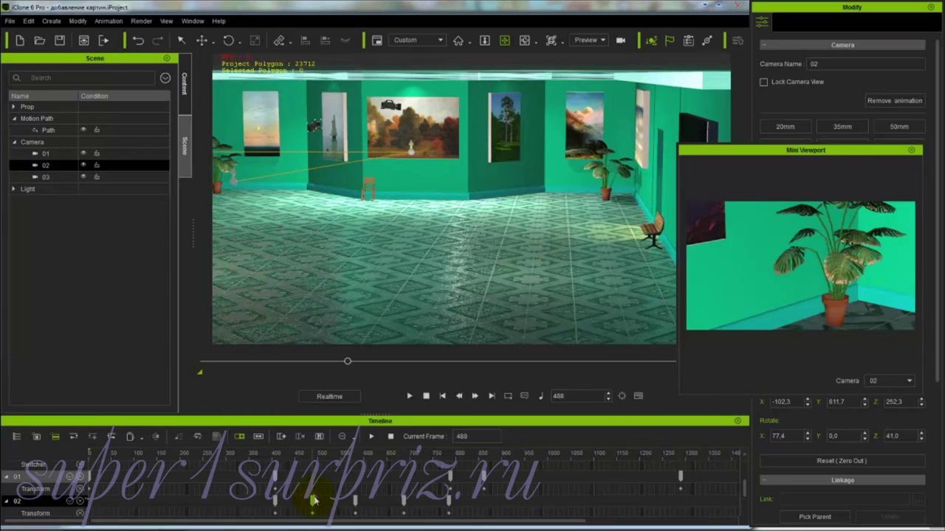
Step: Play camera 02's animation from frame 404 to review its pace, and stop the playback
{"action": "left_click", "coordinate": [275, 472]}
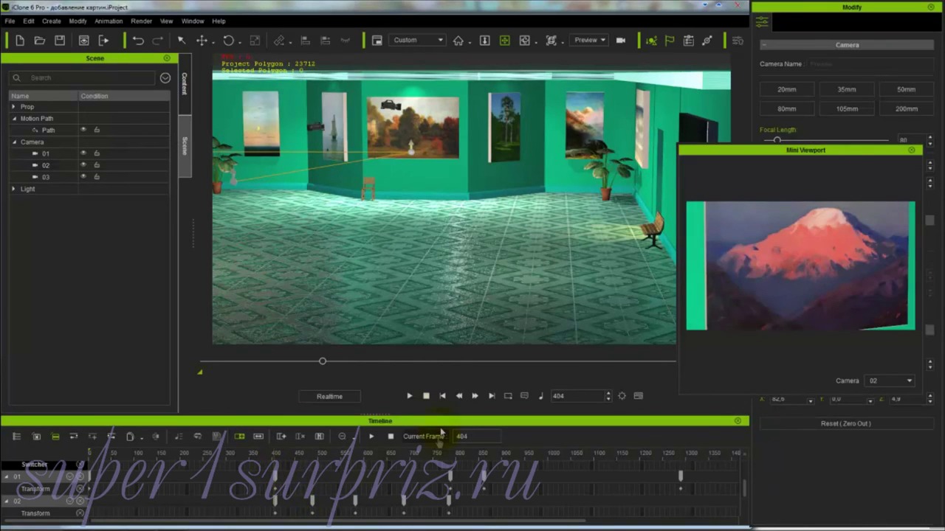
{"action": "left_click", "coordinate": [408, 397]}
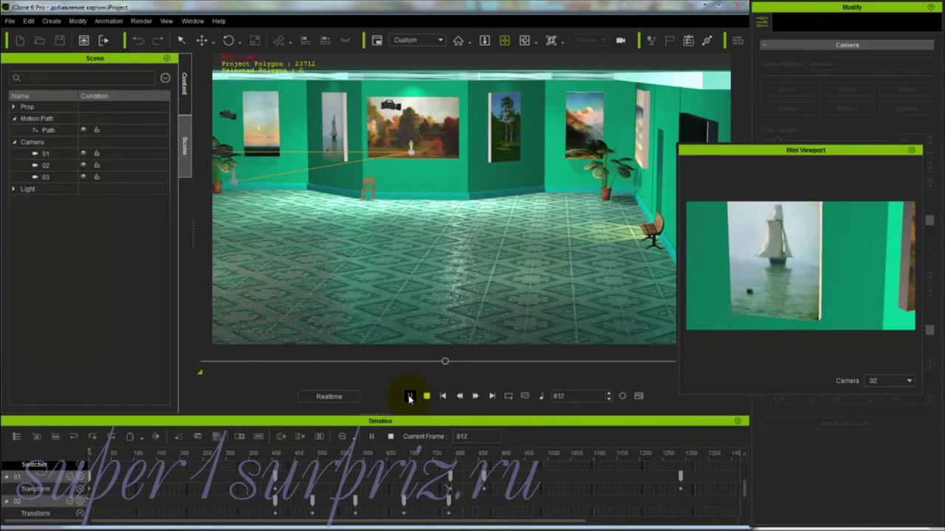
{"action": "left_click", "coordinate": [425, 397]}
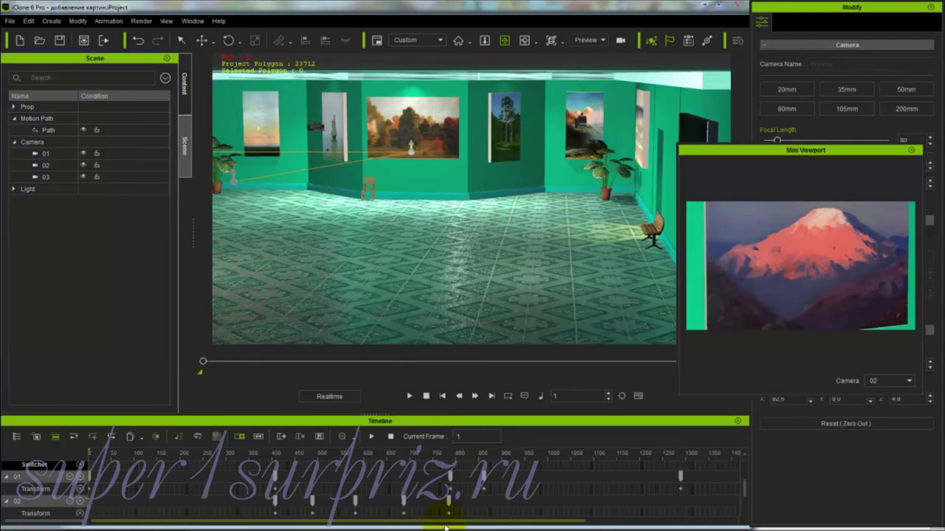
Step: Stretch camera 02's last four keyframes further apart, to frames 541, about 678, 820 and 947
{"action": "left_click_drag", "start_coordinate": [451, 500], "coordinate": [523, 503]}
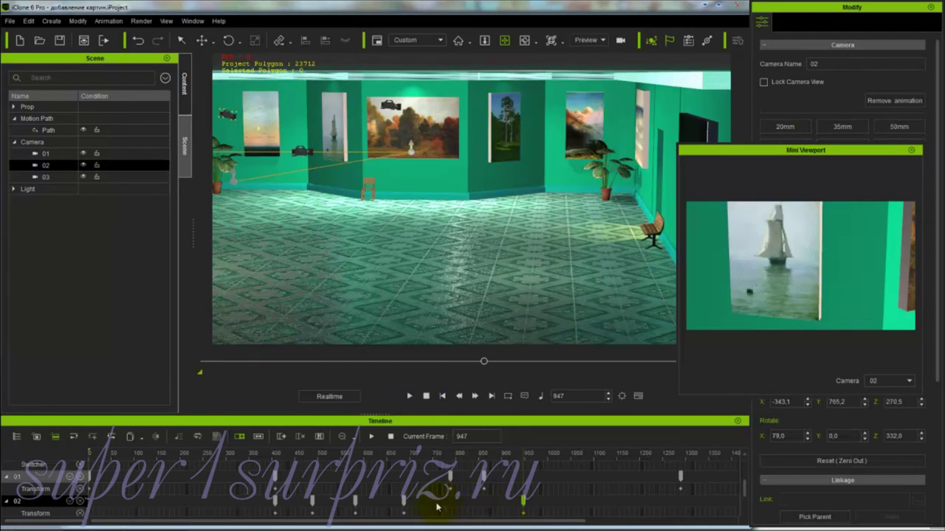
{"action": "left_click_drag", "start_coordinate": [404, 503], "coordinate": [454, 503]}
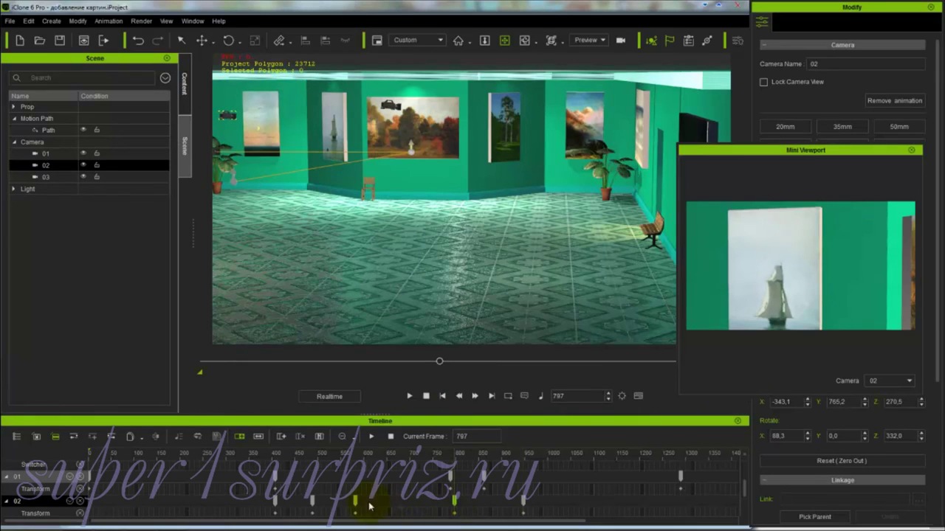
{"action": "left_click_drag", "start_coordinate": [359, 504], "coordinate": [384, 499]}
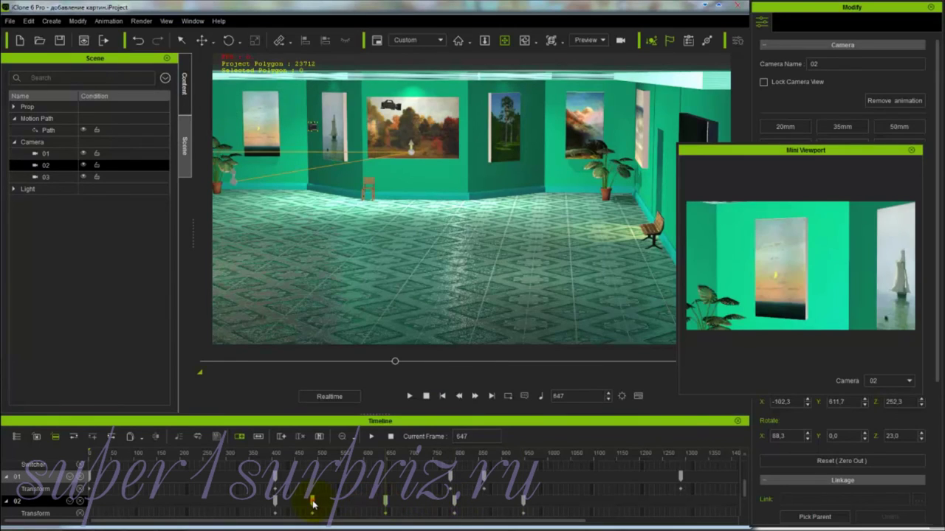
{"action": "left_click_drag", "start_coordinate": [313, 505], "coordinate": [336, 504]}
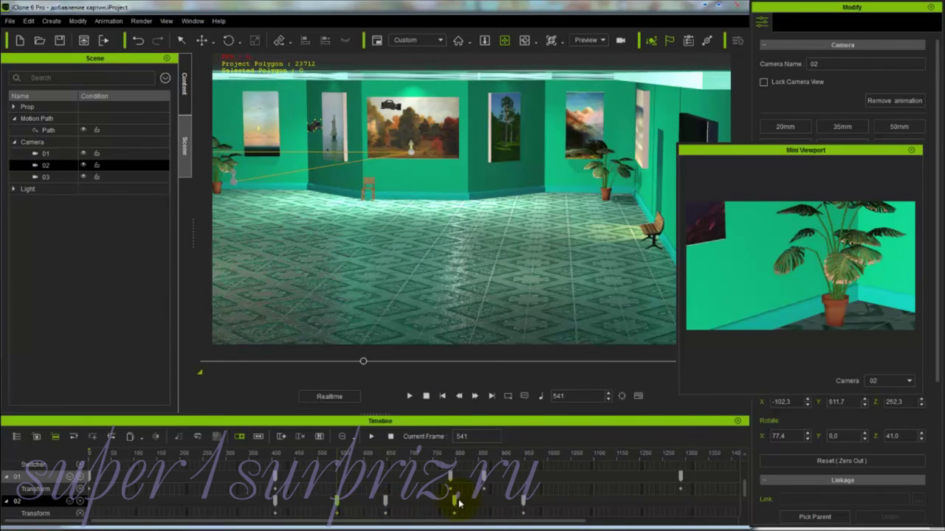
{"action": "left_click_drag", "start_coordinate": [459, 503], "coordinate": [465, 503]}
{"action": "left_click_drag", "start_coordinate": [385, 502], "coordinate": [399, 504]}
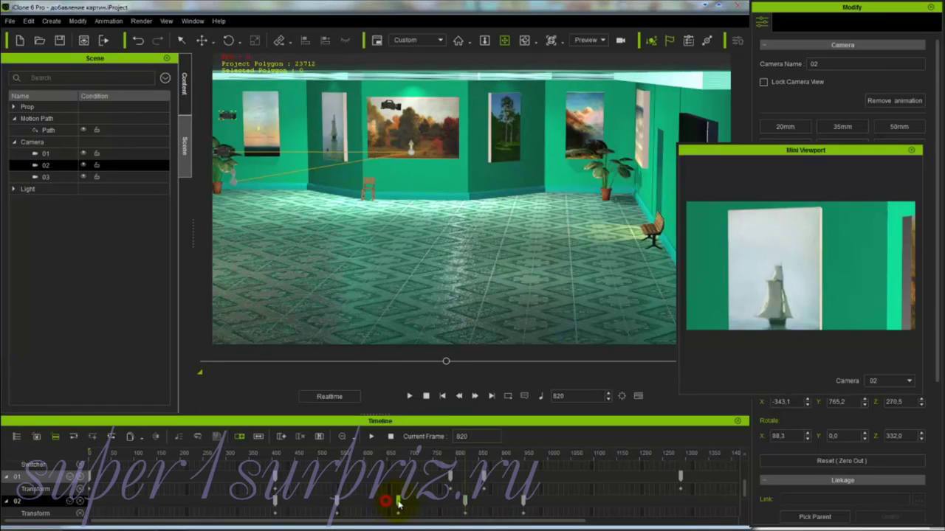
Step: Play the stretched camera 02 move from its first keyframe in the mini viewport, and stop the playback
{"action": "left_click", "coordinate": [273, 501]}
{"action": "left_click", "coordinate": [410, 397]}
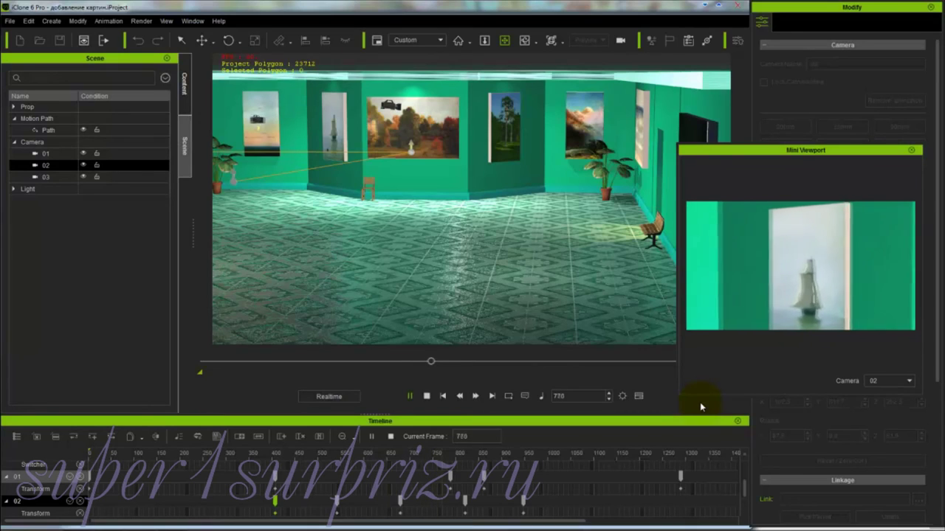
{"action": "left_click", "coordinate": [426, 396]}
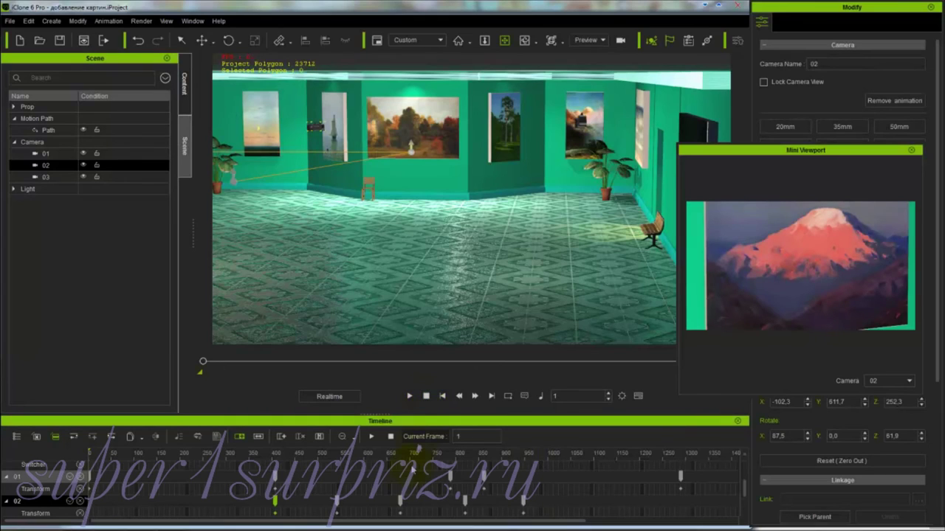
Step: Show camera 01 in the mini viewport, play its animation from frame 407, and stop the playback
{"action": "left_click", "coordinate": [274, 477]}
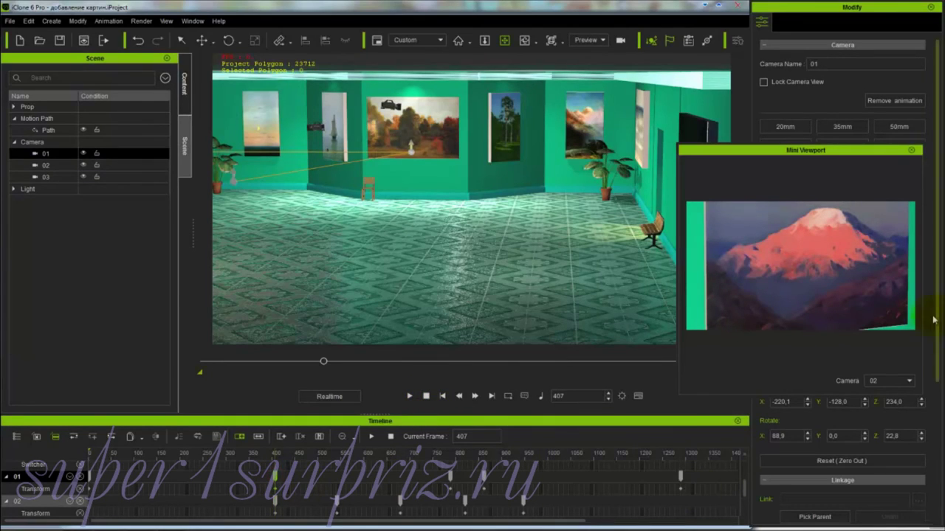
{"action": "left_click", "coordinate": [910, 381]}
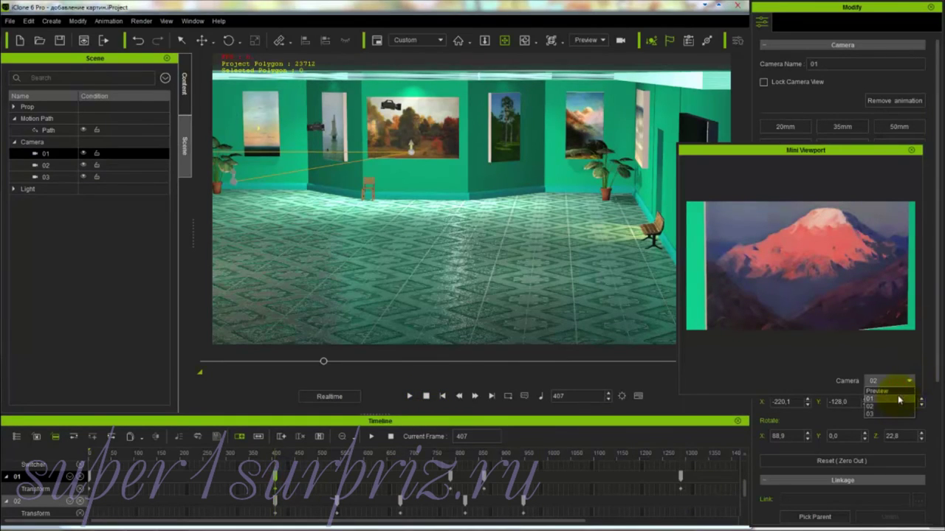
{"action": "left_click", "coordinate": [898, 399]}
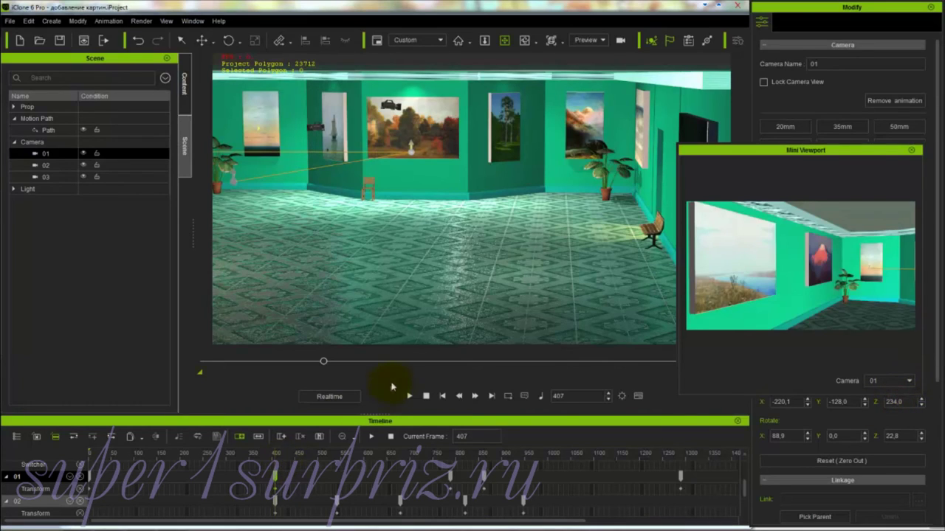
{"action": "left_click", "coordinate": [410, 396]}
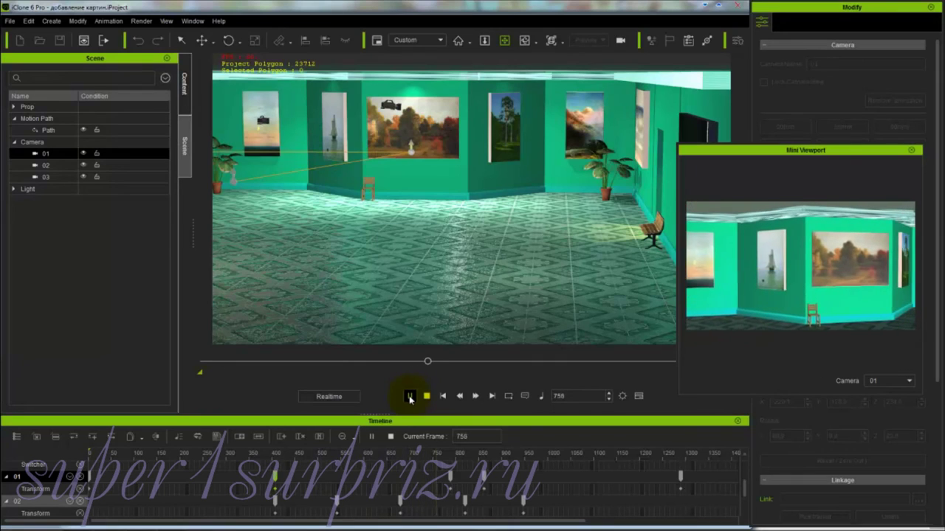
{"action": "left_click", "coordinate": [409, 397]}
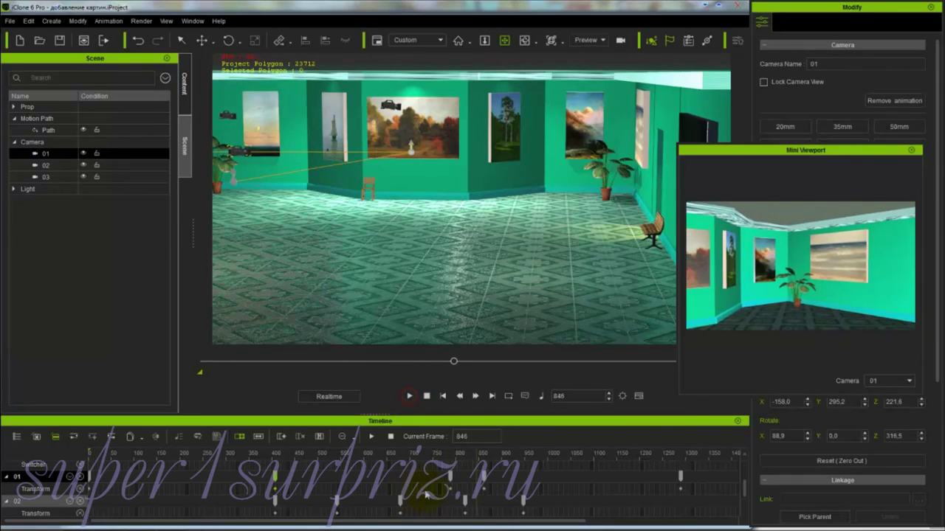
Step: Spread camera 01's two middle keyframes further apart, to frames 946 and 1245, using camera 02's last keyframe as the reference
{"action": "left_click", "coordinate": [451, 479]}
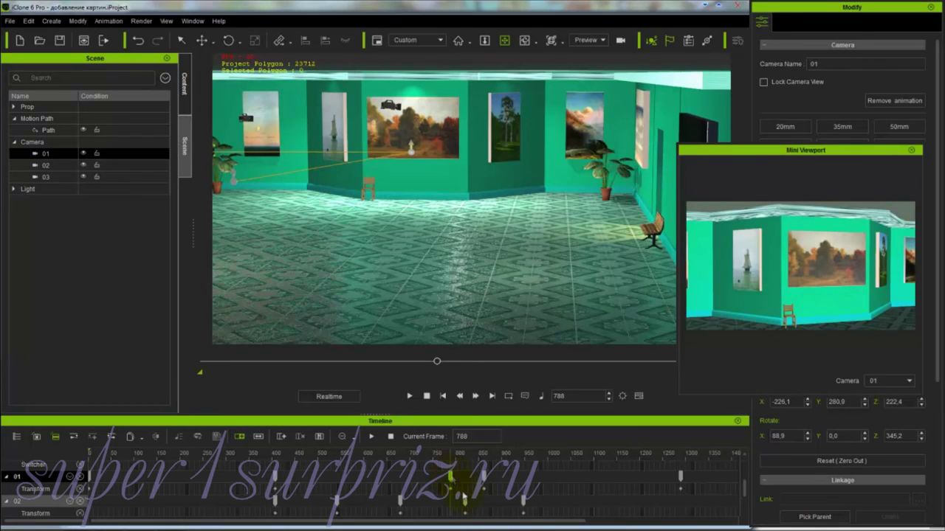
{"action": "left_click", "coordinate": [524, 502]}
{"action": "left_click", "coordinate": [661, 476]}
{"action": "left_click_drag", "start_coordinate": [451, 478], "coordinate": [521, 478]}
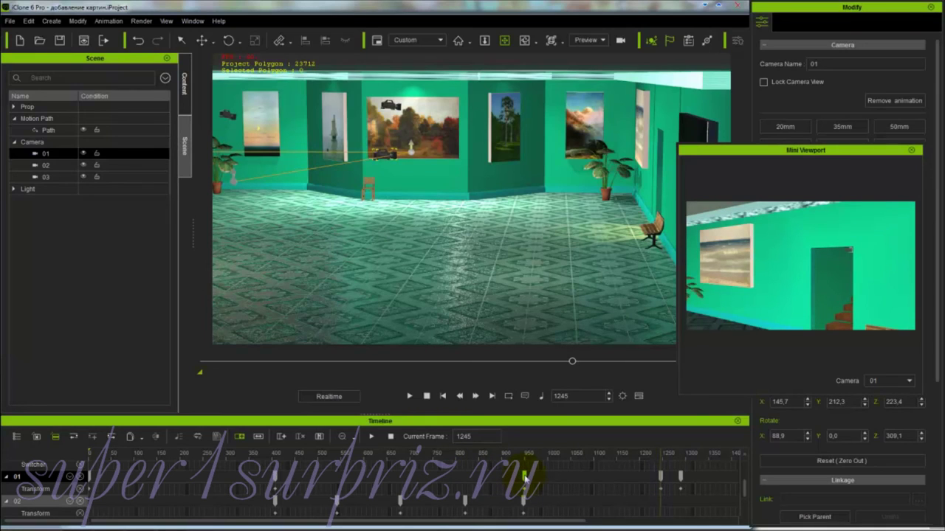
{"action": "left_click", "coordinate": [524, 478]}
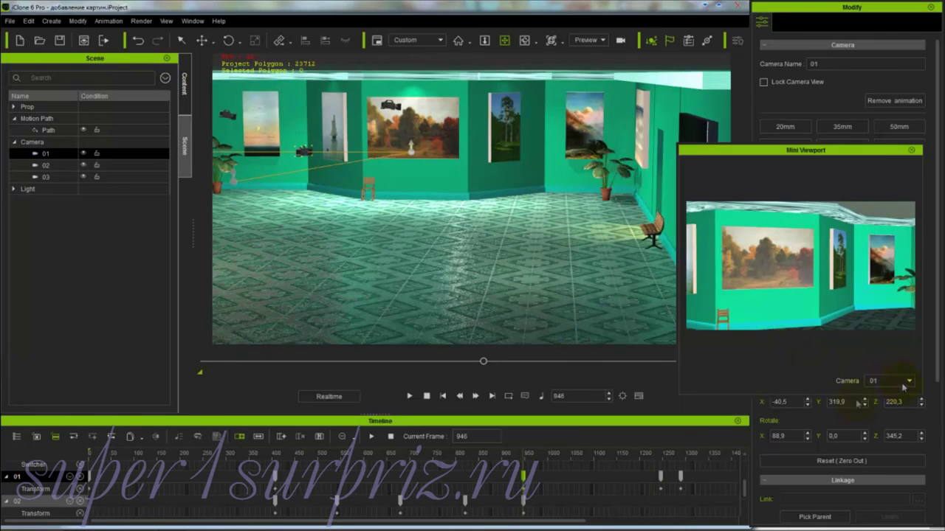
Step: Play camera 01's move from frame 946, stop it, and shift that keyframe to frame 1132
{"action": "left_click", "coordinate": [410, 397]}
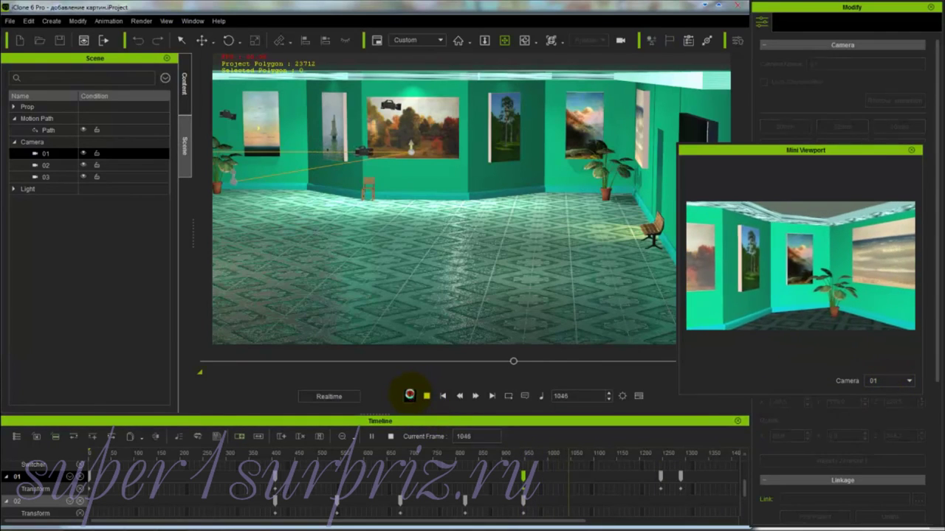
{"action": "left_click", "coordinate": [410, 397]}
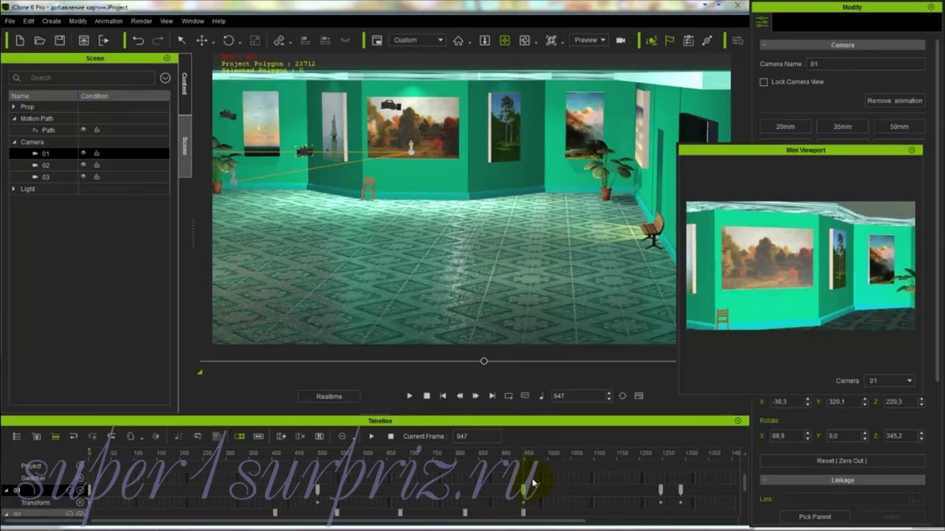
{"action": "left_click_drag", "start_coordinate": [524, 491], "coordinate": [608, 491]}
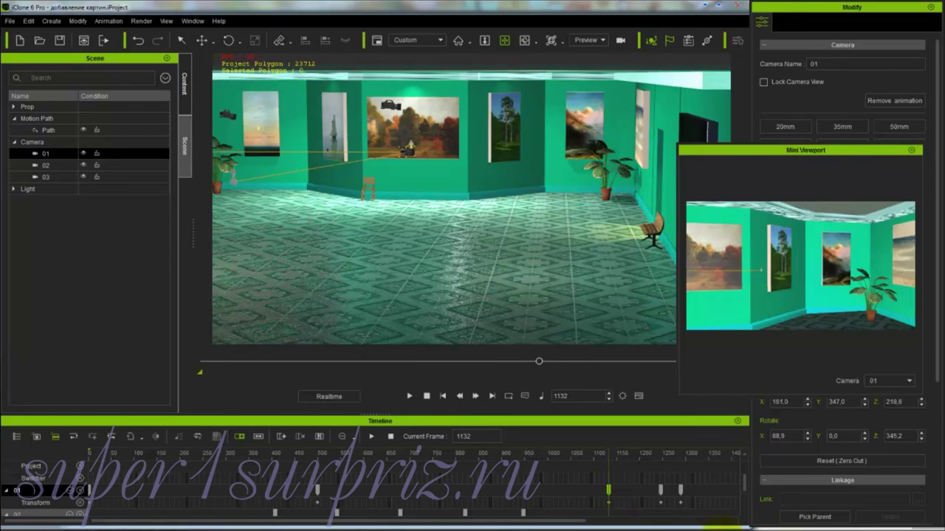
Step: Move camera 03's three keyframes from the timeline's start to frames 1226, 1333 and 1373
{"action": "left_click_drag", "start_coordinate": [746, 483], "coordinate": [746, 501]}
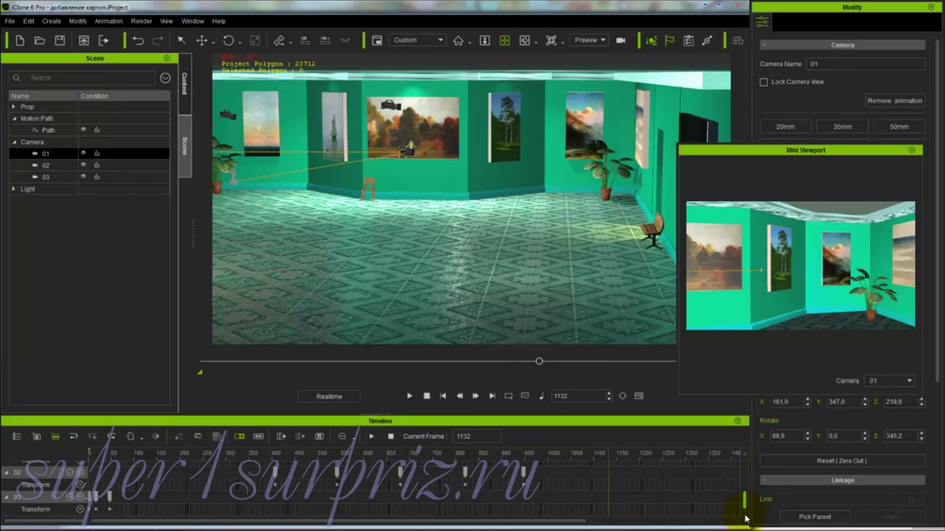
{"action": "left_click", "coordinate": [109, 499]}
{"action": "left_click_drag", "start_coordinate": [550, 506], "coordinate": [718, 498]}
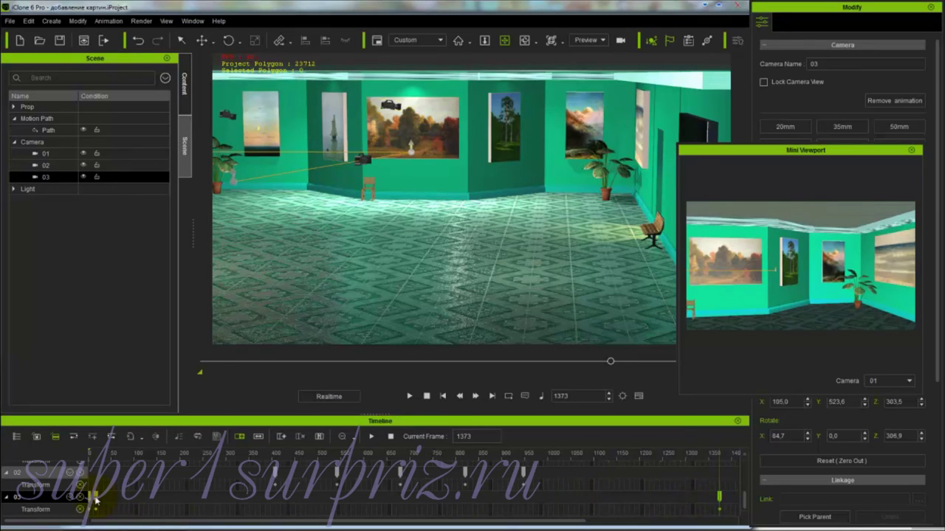
{"action": "left_click", "coordinate": [700, 499]}
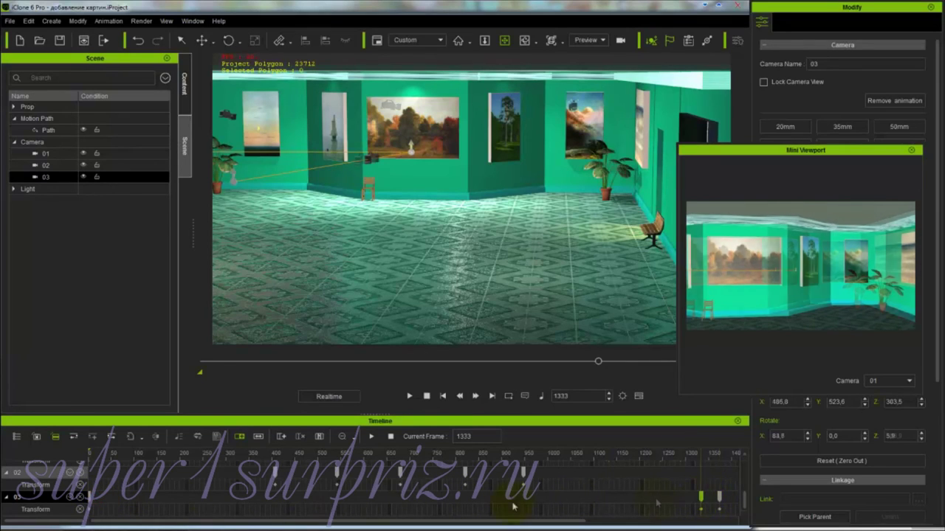
{"action": "left_click_drag", "start_coordinate": [88, 500], "coordinate": [652, 500]}
Step: Align camera 03's first keyframe with camera 01's keyframe, placing it at frame 1131
{"action": "left_click_drag", "start_coordinate": [744, 501], "coordinate": [743, 488]}
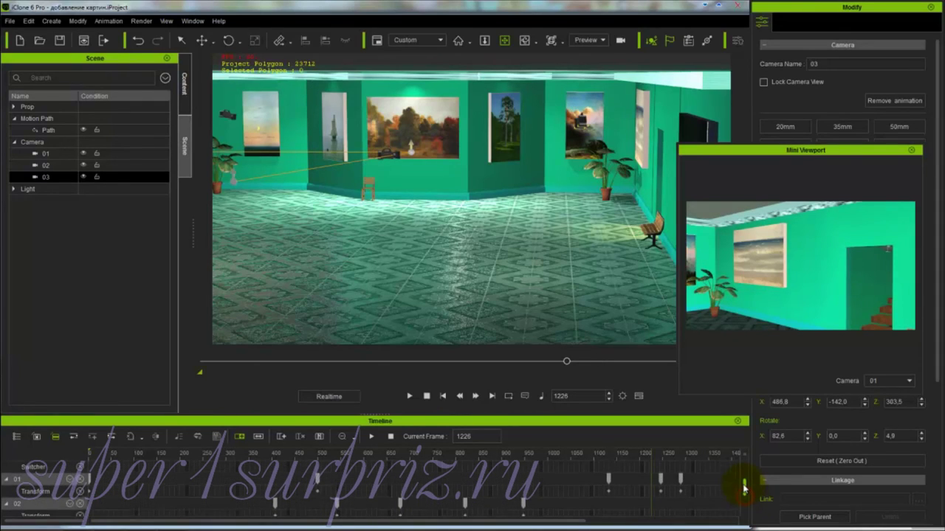
{"action": "left_click", "coordinate": [608, 482]}
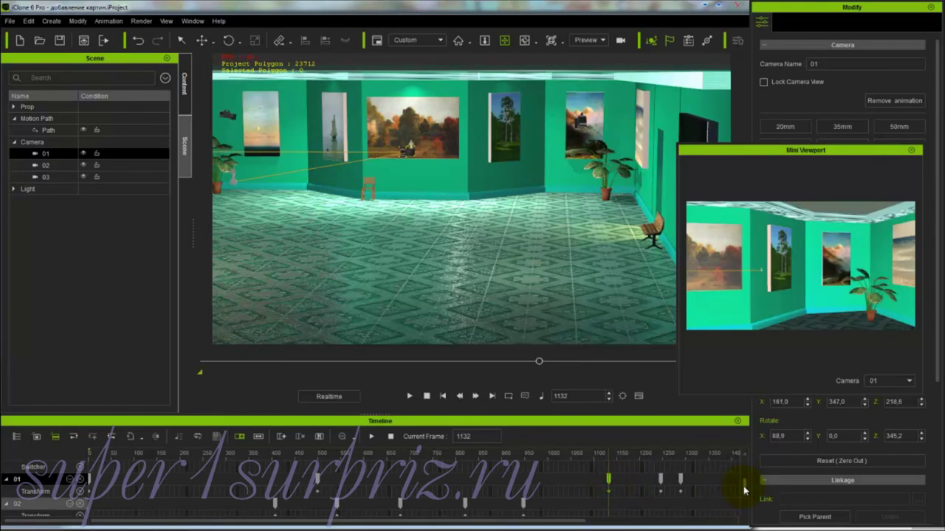
{"action": "left_click_drag", "start_coordinate": [744, 490], "coordinate": [741, 502]}
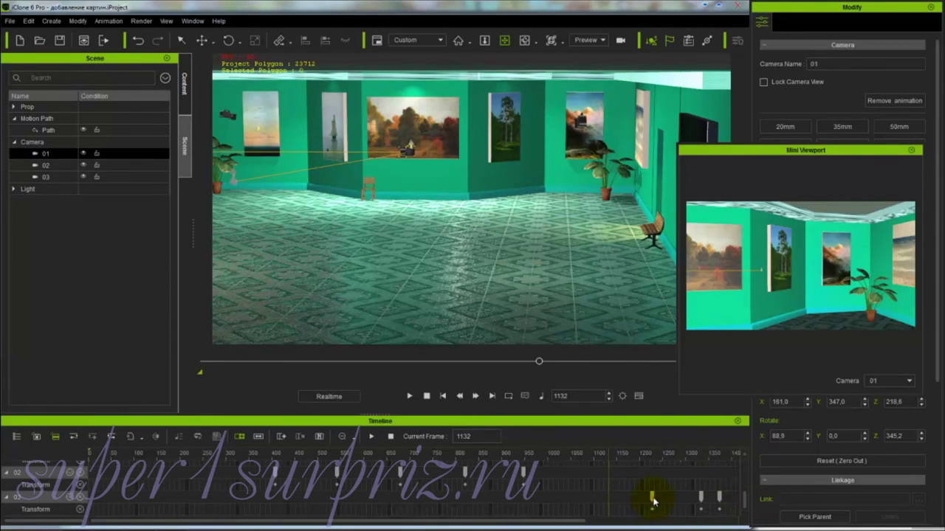
{"action": "left_click_drag", "start_coordinate": [653, 502], "coordinate": [609, 505]}
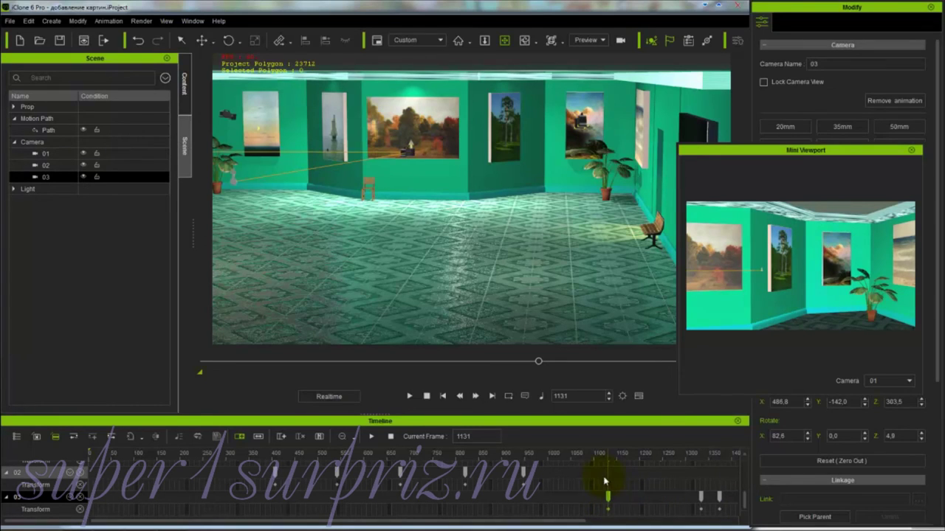
Step: Show camera 03 in the mini viewport and space its last two keyframes at frames 1323 and 1491
{"action": "left_click", "coordinate": [909, 381]}
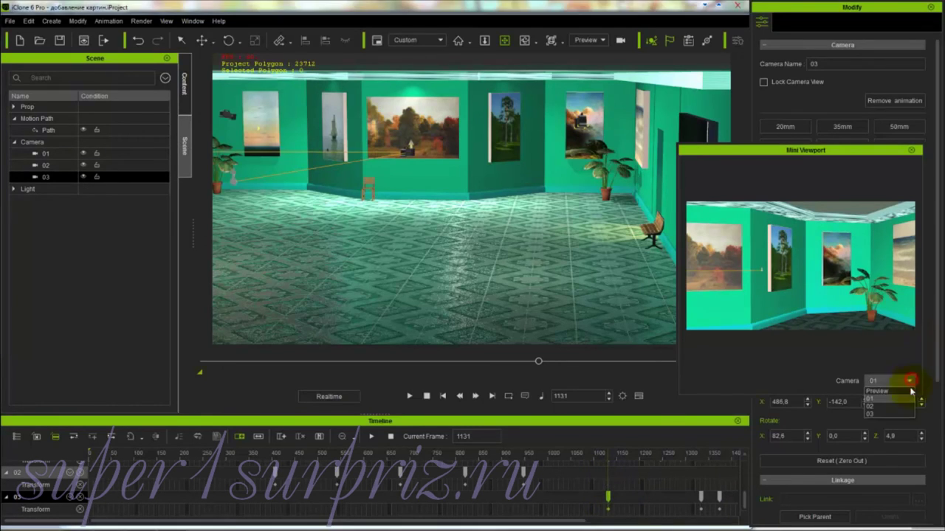
{"action": "left_click", "coordinate": [898, 414]}
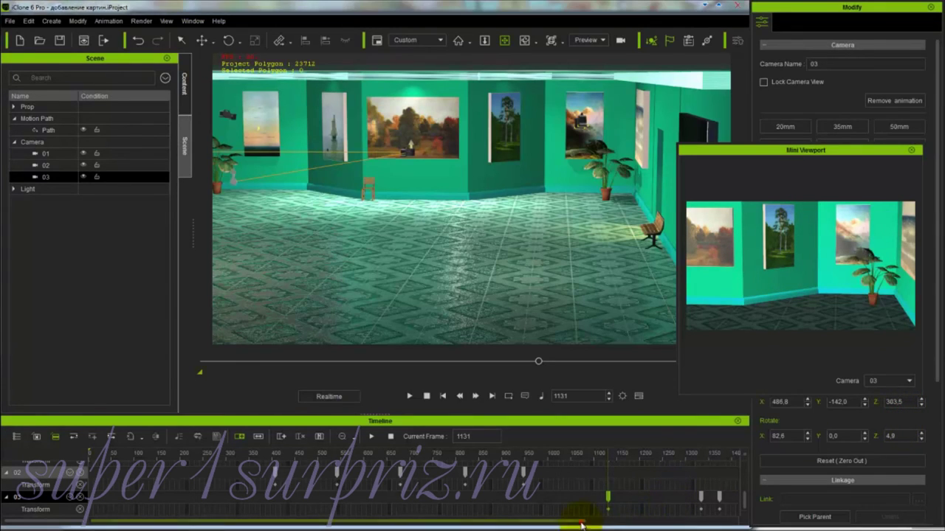
{"action": "left_click_drag", "start_coordinate": [583, 522], "coordinate": [708, 526]}
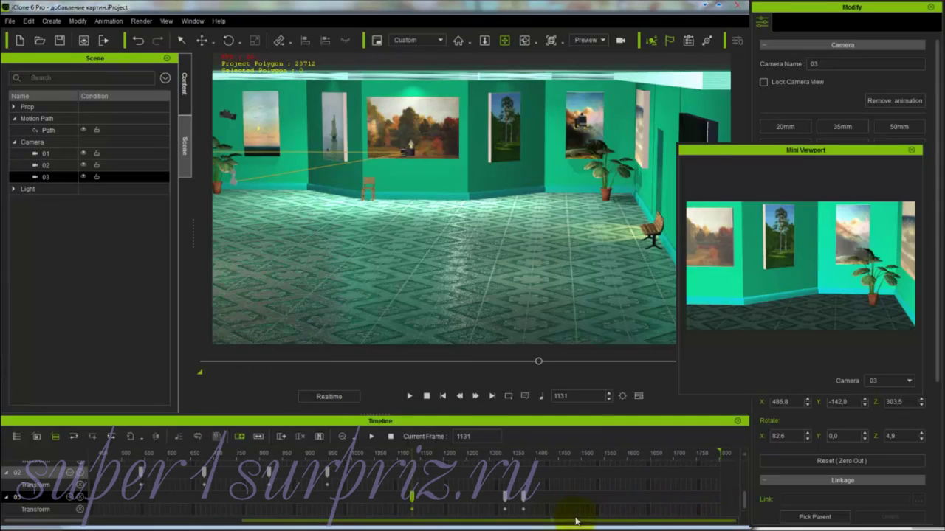
{"action": "left_click_drag", "start_coordinate": [524, 501], "coordinate": [575, 501]}
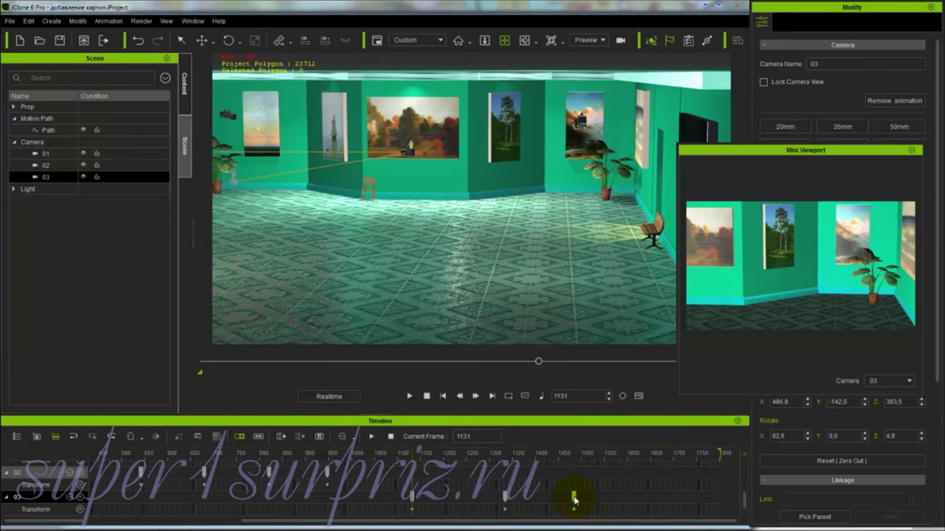
{"action": "left_click", "coordinate": [579, 500]}
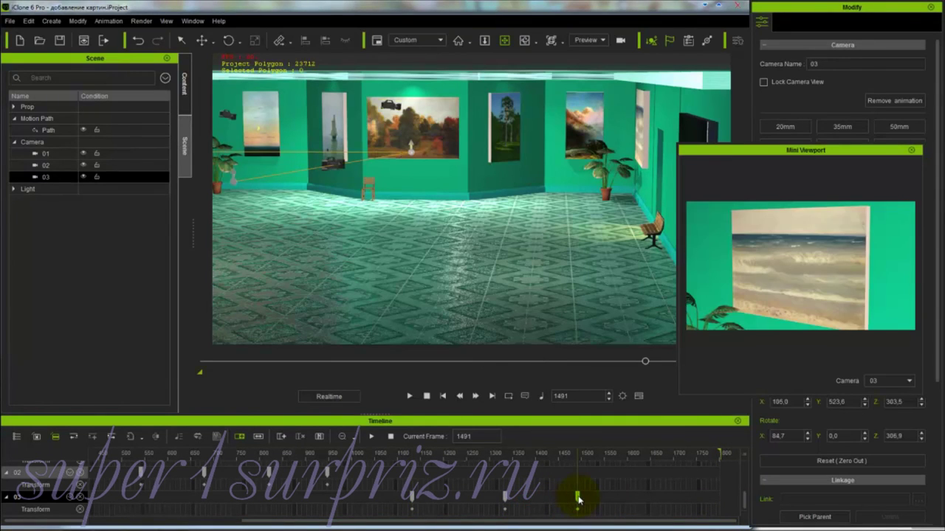
{"action": "left_click", "coordinate": [505, 499]}
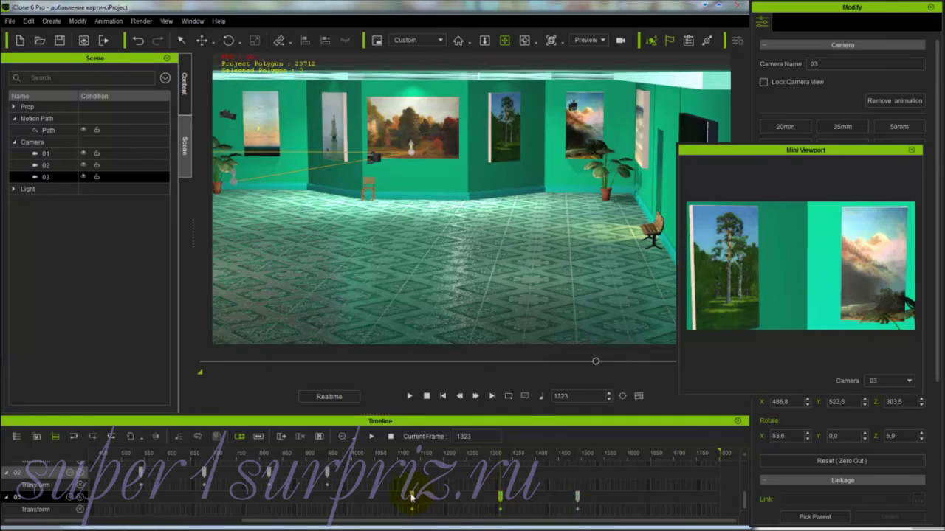
Step: Play camera 03's move from its first keyframe at frame 1131, and stop the playback
{"action": "left_click", "coordinate": [412, 497]}
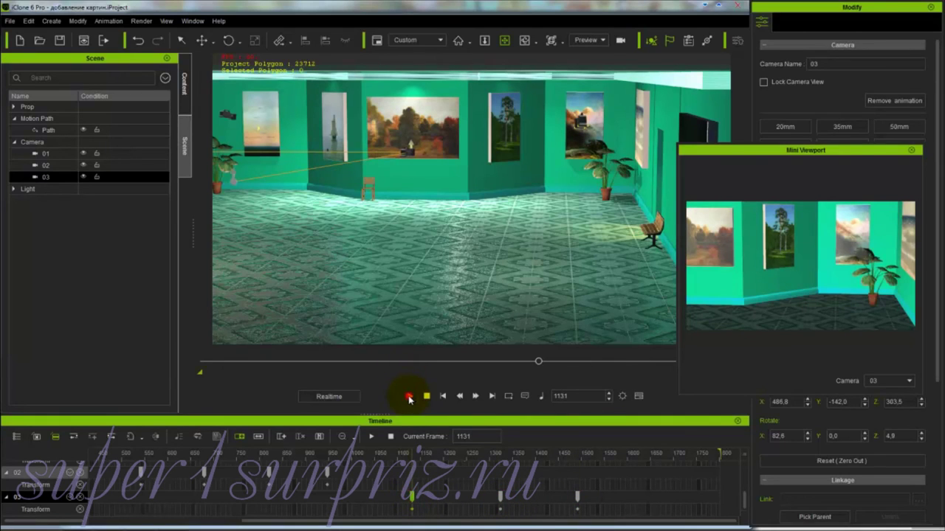
{"action": "left_click", "coordinate": [409, 397]}
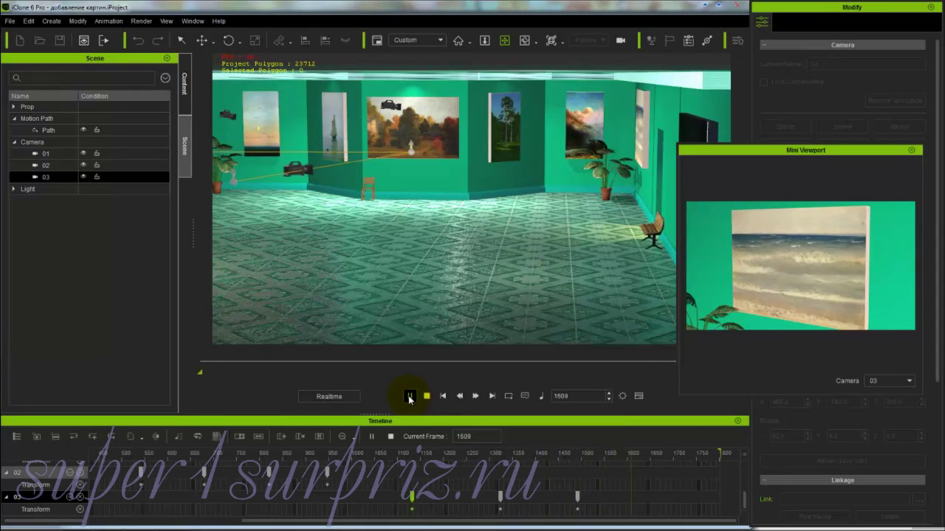
{"action": "left_click", "coordinate": [409, 396]}
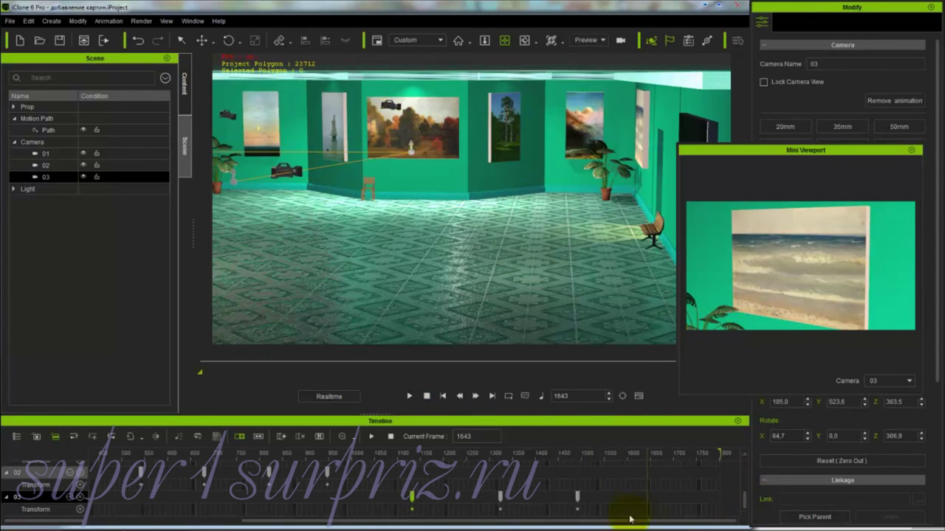
Step: Move camera 01's two keyframes before its final one beyond camera 03's last keyframe, to frame 1526 and about 1650
{"action": "left_click", "coordinate": [576, 499]}
{"action": "left_click", "coordinate": [577, 499]}
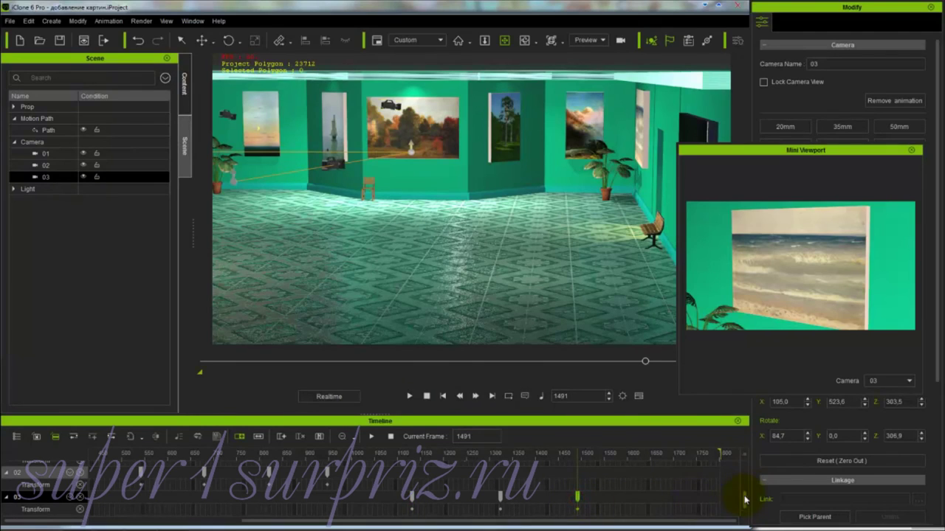
{"action": "mouse_move", "coordinate": [744, 499]}
{"action": "left_mouse_down"}
{"action": "mouse_move", "coordinate": [744, 472]}
{"action": "mouse_move", "coordinate": [745, 485]}
{"action": "left_mouse_up"}
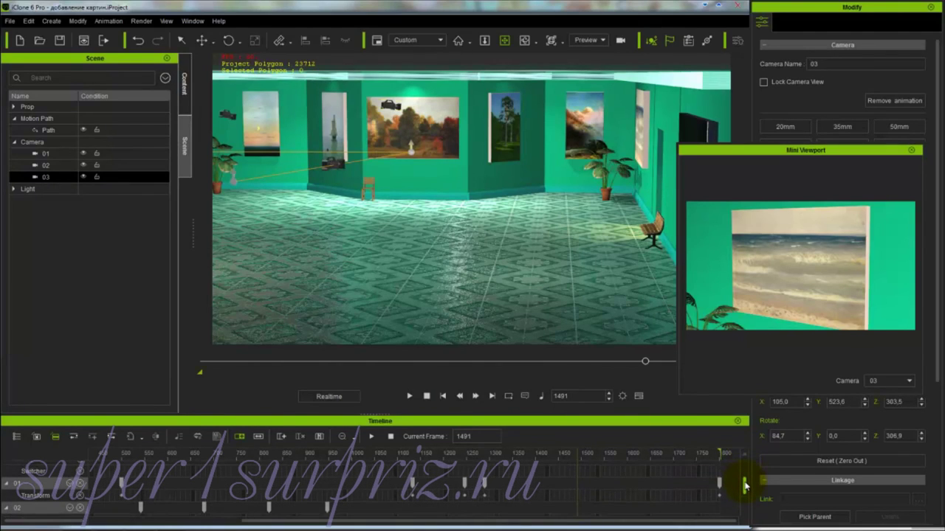
{"action": "left_click_drag", "start_coordinate": [485, 485], "coordinate": [651, 485]}
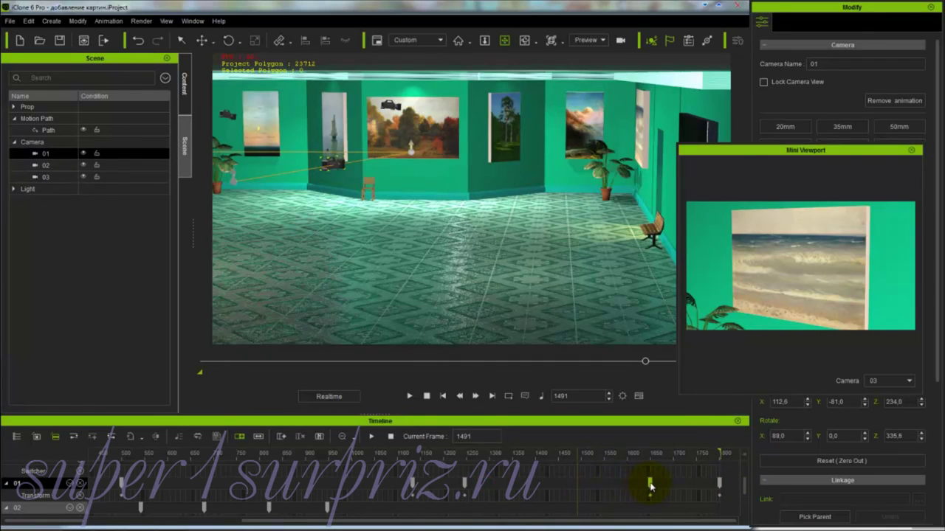
{"action": "left_click", "coordinate": [464, 484]}
{"action": "left_click_drag", "start_coordinate": [464, 485], "coordinate": [595, 485]}
{"action": "left_click", "coordinate": [719, 486]}
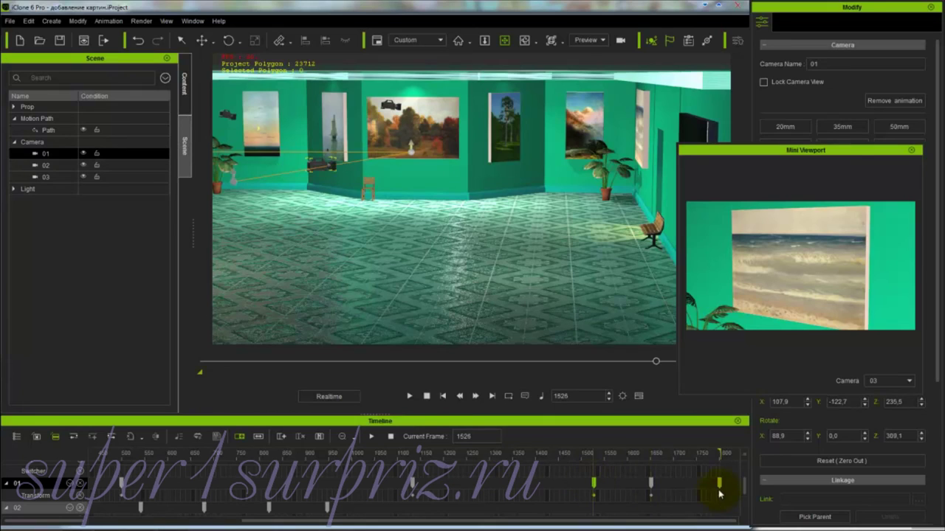
Step: Move camera 01's keyframe at frame 1526 to frame 1491, in line with camera 03's last keyframe
{"action": "left_click_drag", "start_coordinate": [745, 487], "coordinate": [738, 499]}
{"action": "scroll", "coordinate": [738, 499], "scroll_direction": "down", "scroll_amount": 1}
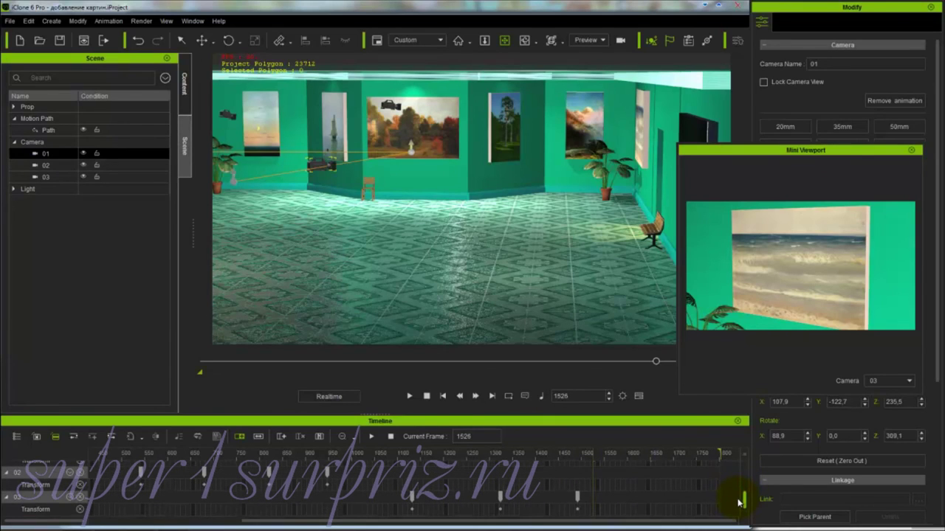
{"action": "left_click", "coordinate": [577, 496]}
{"action": "left_click_drag", "start_coordinate": [747, 502], "coordinate": [738, 483]}
{"action": "left_click", "coordinate": [593, 476]}
{"action": "left_click_drag", "start_coordinate": [593, 476], "coordinate": [579, 480]}
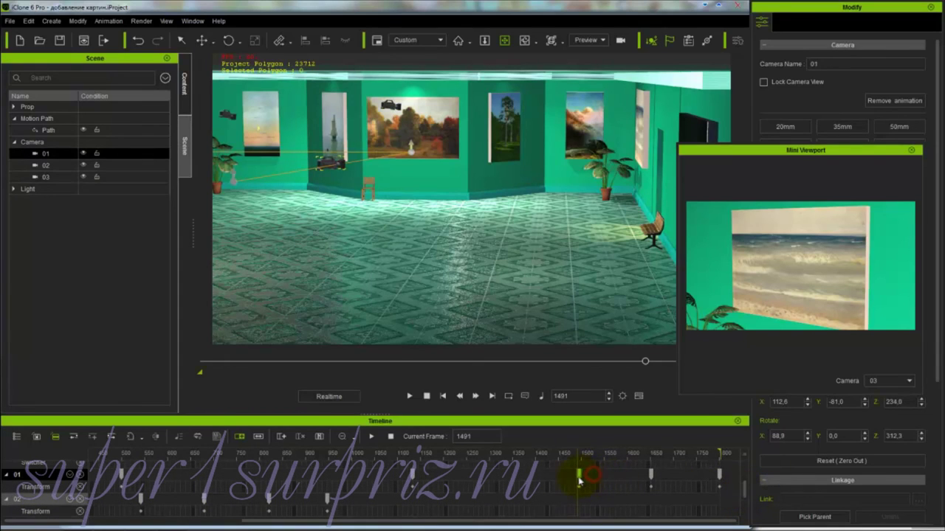
Step: Show camera 01 in the mini viewport and play its move from frame 1491 through to frame 1800
{"action": "left_click", "coordinate": [910, 381]}
{"action": "left_click", "coordinate": [905, 398]}
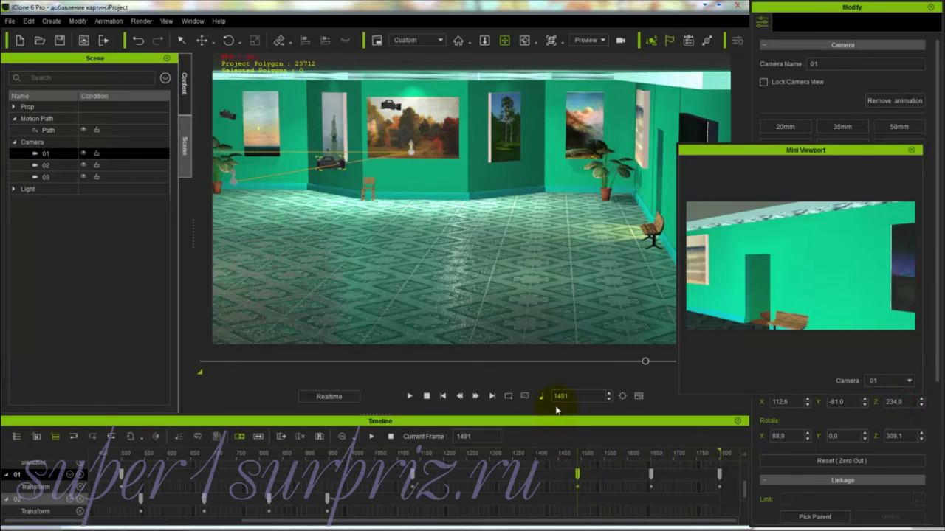
{"action": "left_click", "coordinate": [409, 396]}
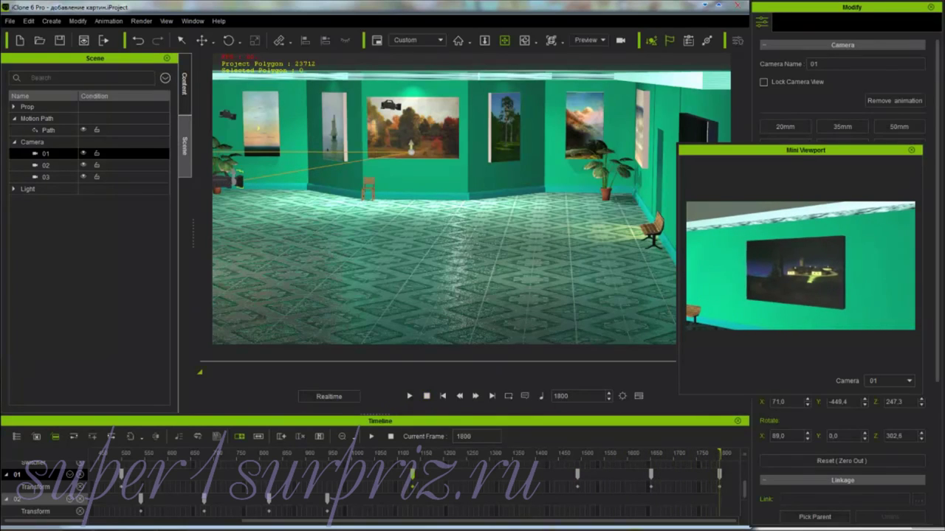
Step: Delete camera 01's keyframes at frames 1491 and 1651, and play its simplified move from frame 1132 to the end
{"action": "left_click", "coordinate": [577, 474]}
{"action": "left_click", "coordinate": [577, 476]}
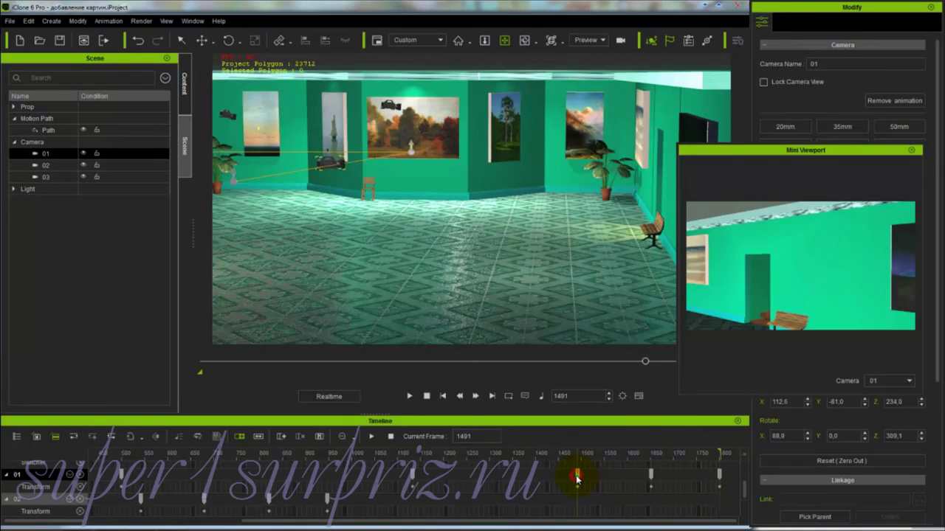
{"action": "key", "text": "Delete"}
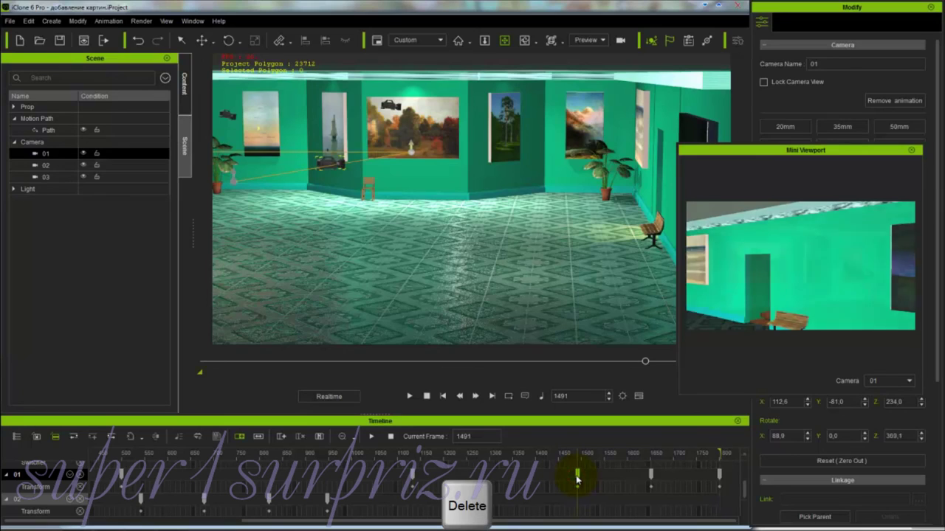
{"action": "left_click", "coordinate": [650, 476]}
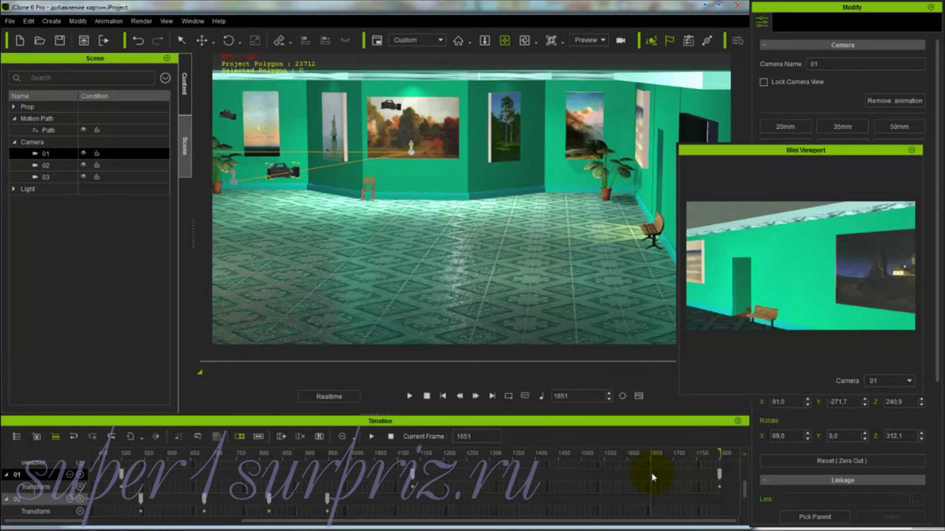
{"action": "left_click", "coordinate": [413, 476]}
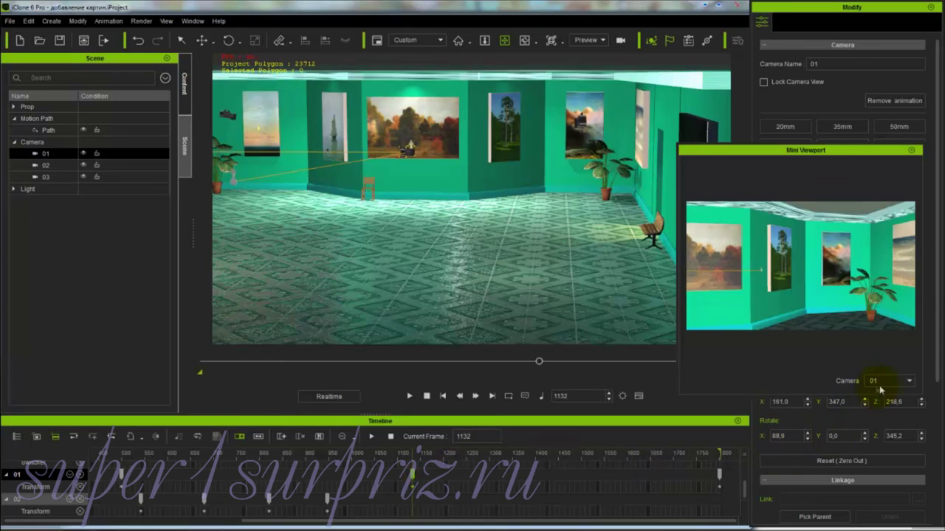
{"action": "left_click", "coordinate": [409, 397]}
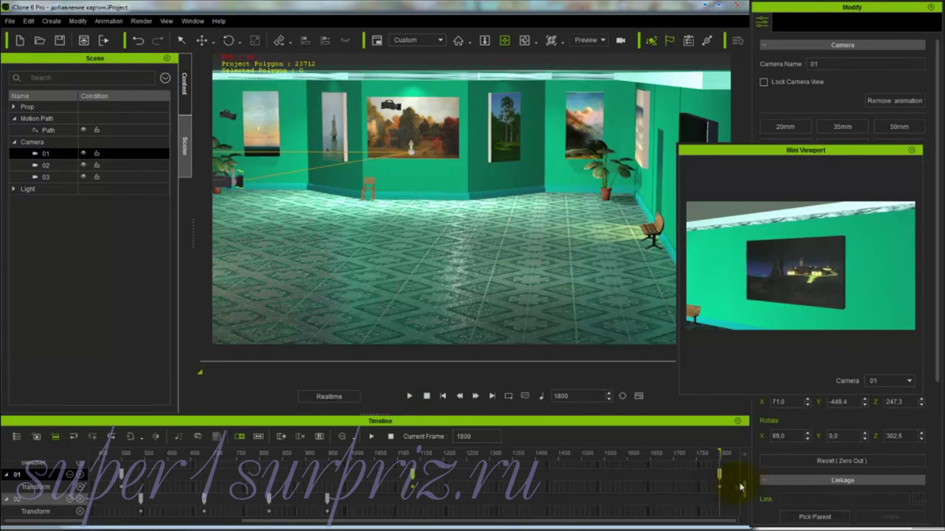
Step: Add a camera switch to camera 01 at frame 2 on the project's Switcher track
{"action": "key", "text": "Home"}
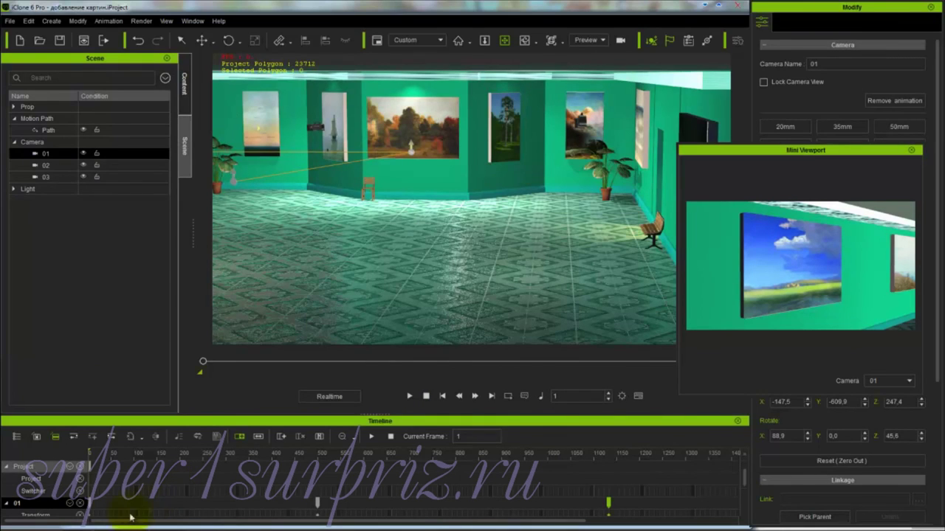
{"action": "left_click", "coordinate": [34, 490]}
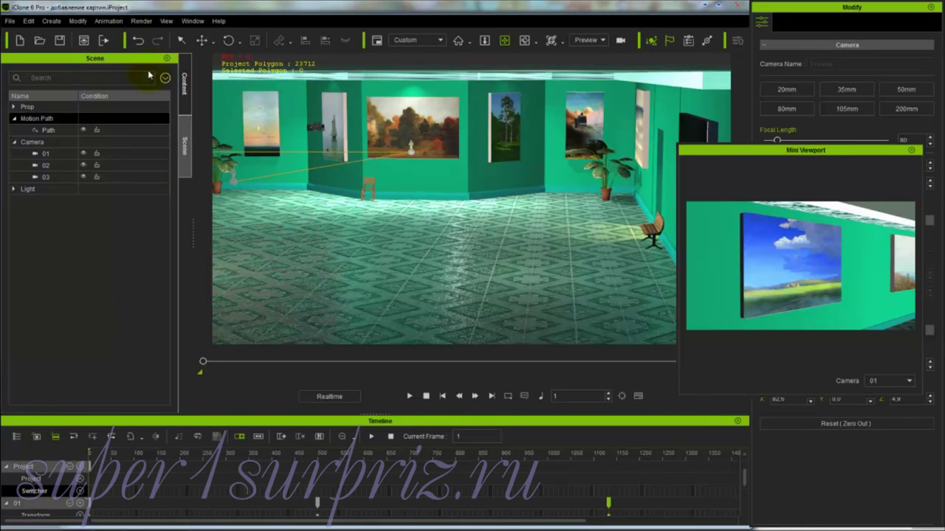
{"action": "left_click", "coordinate": [89, 492]}
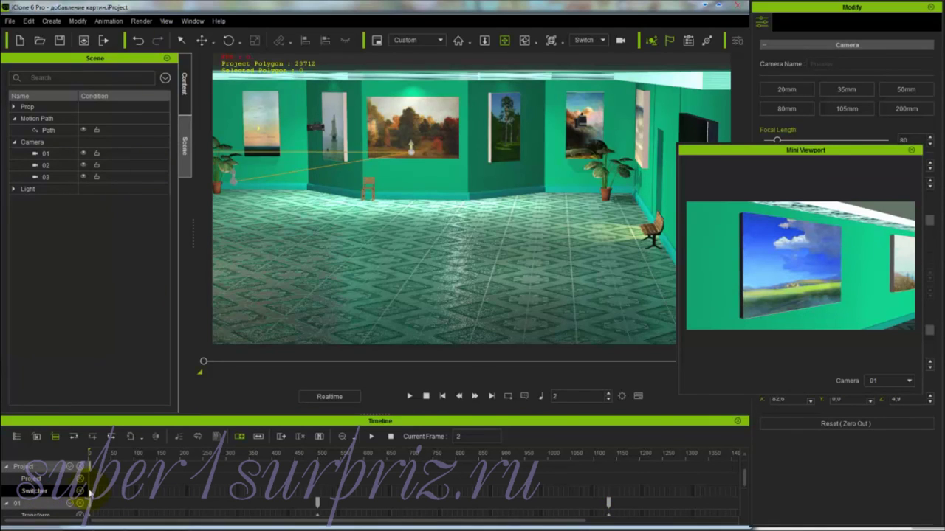
{"action": "right_click", "coordinate": [89, 492]}
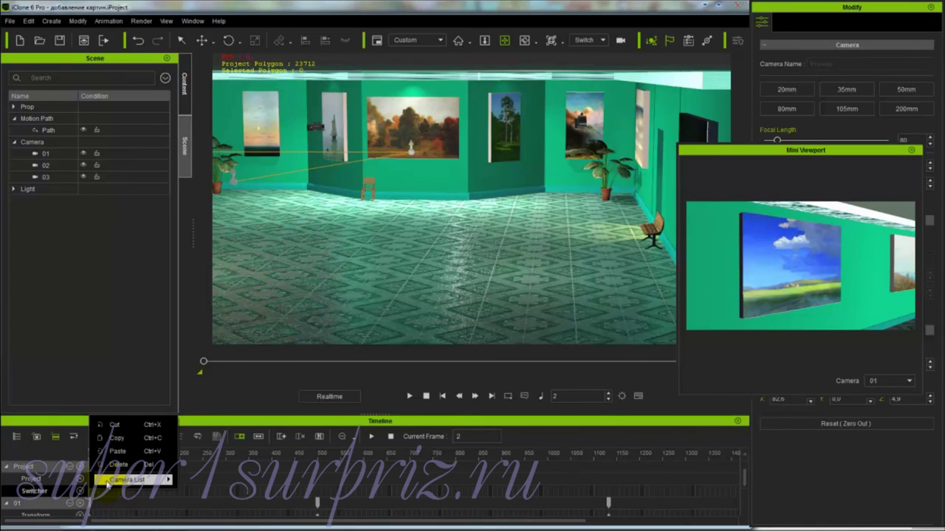
{"action": "mouse_move", "coordinate": [132, 481]}
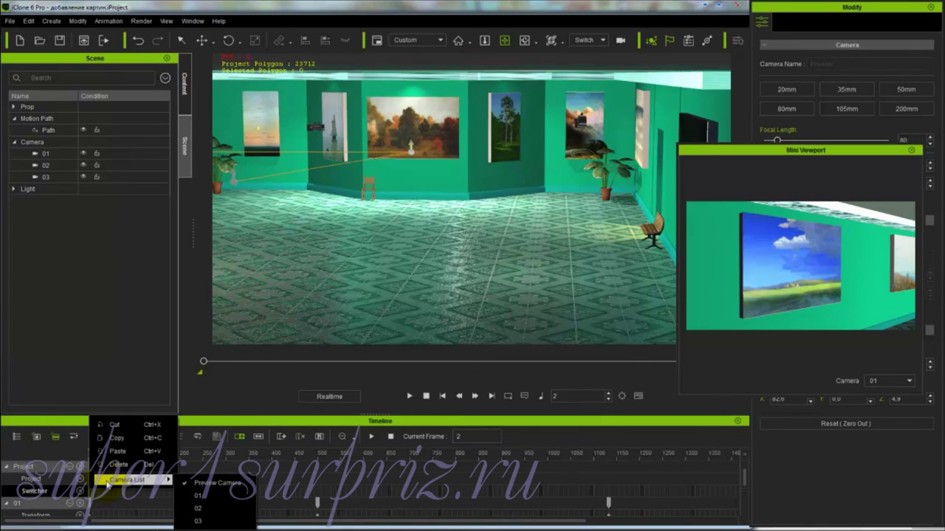
{"action": "left_click", "coordinate": [207, 498]}
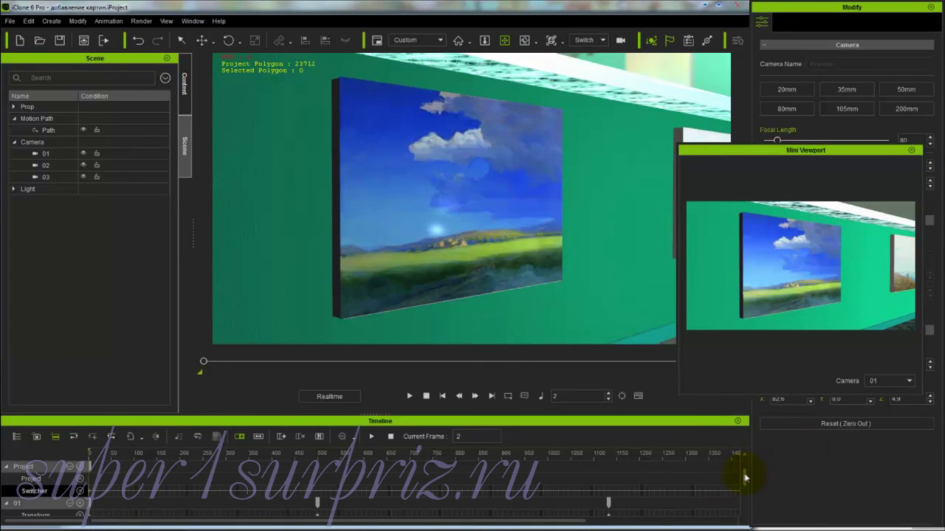
Step: Add a switch to camera 02 on the Switcher track at camera 02's first keyframe, frame 407
{"action": "left_click_drag", "start_coordinate": [744, 478], "coordinate": [744, 489]}
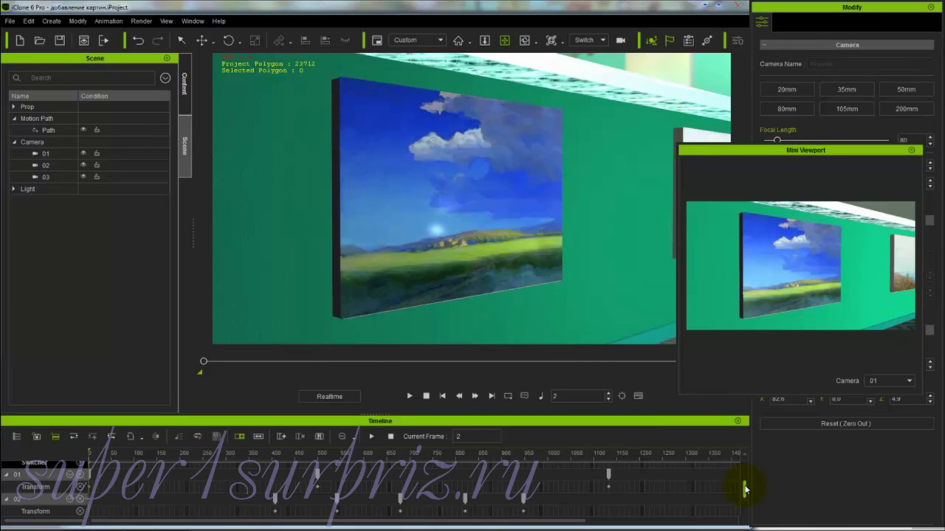
{"action": "left_click", "coordinate": [275, 503]}
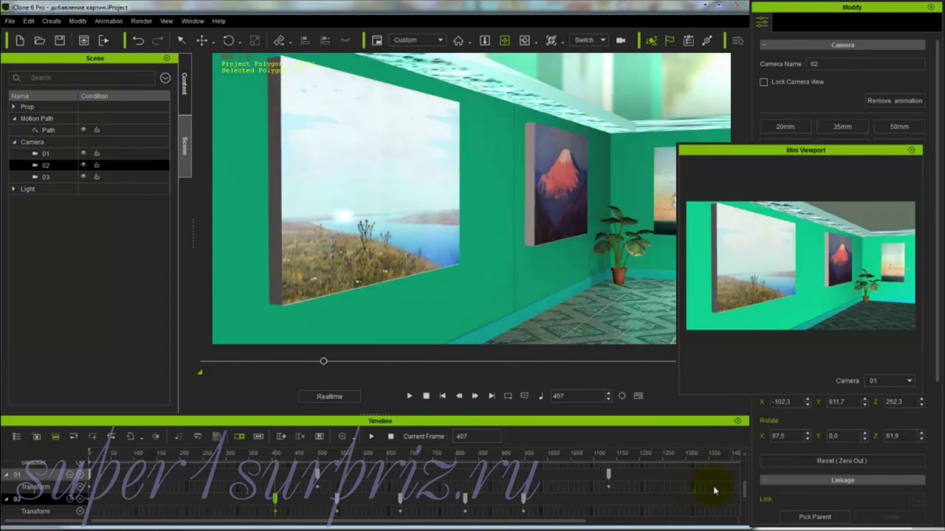
{"action": "left_click_drag", "start_coordinate": [747, 488], "coordinate": [748, 483]}
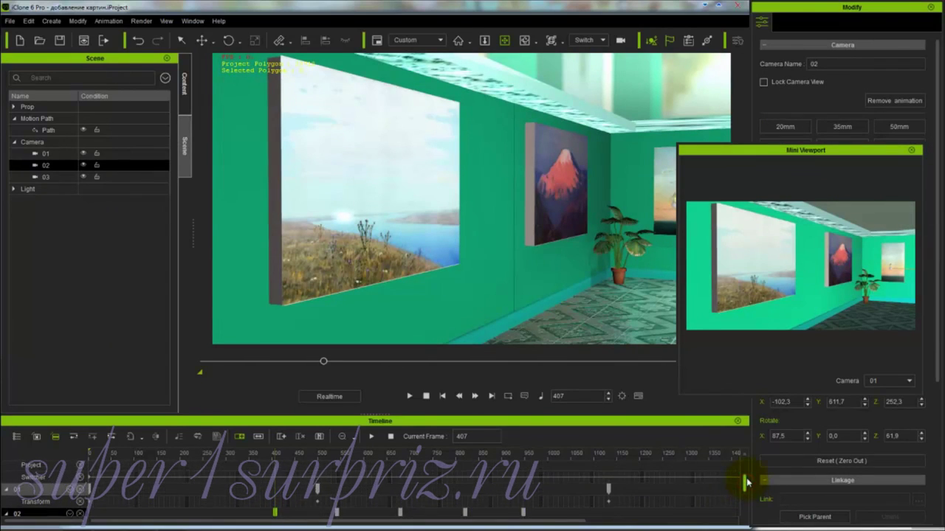
{"action": "left_click", "coordinate": [276, 480]}
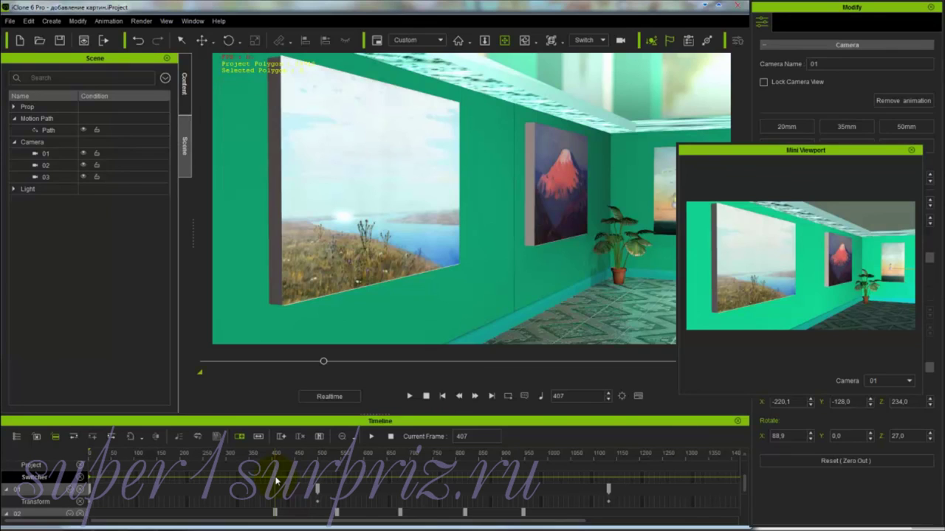
{"action": "right_click", "coordinate": [276, 480]}
{"action": "mouse_move", "coordinate": [325, 526]}
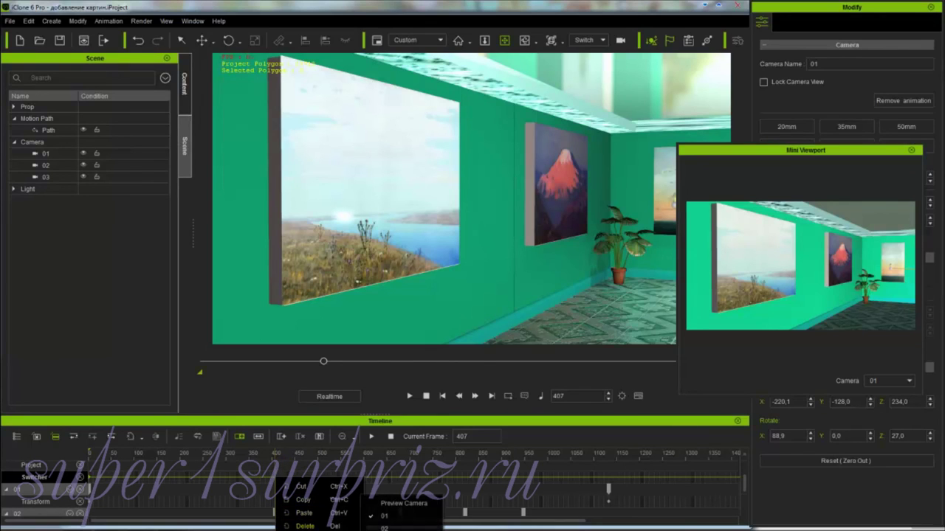
{"action": "left_click", "coordinate": [380, 527]}
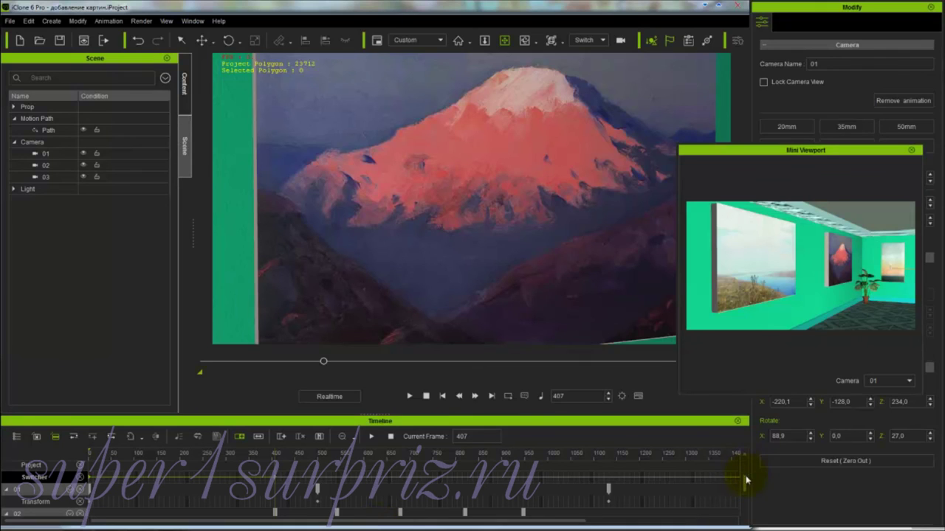
Step: Add a switch back to camera 01 on the Switcher track at frame 946, beside camera 02's last keyframe
{"action": "left_click_drag", "start_coordinate": [746, 481], "coordinate": [745, 493]}
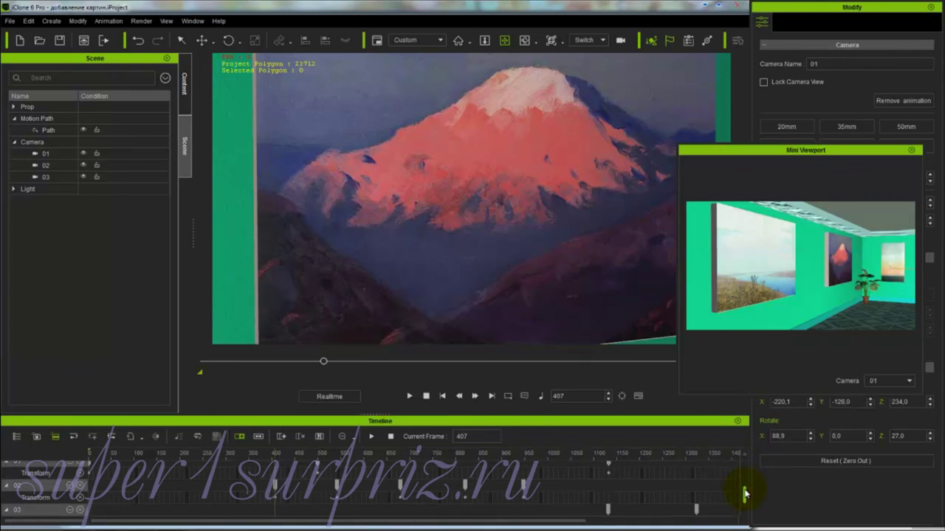
{"action": "left_click", "coordinate": [522, 487]}
{"action": "double_click", "coordinate": [523, 486]}
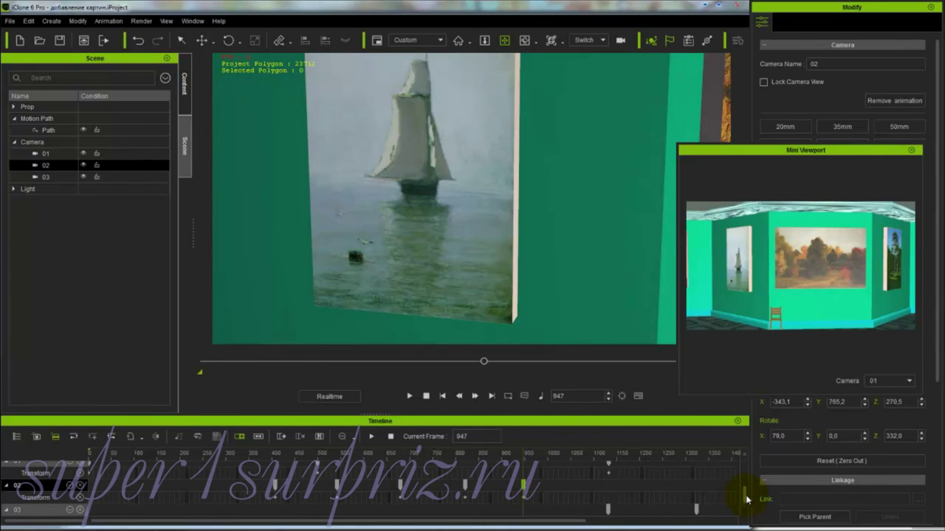
{"action": "left_click_drag", "start_coordinate": [746, 499], "coordinate": [745, 485]}
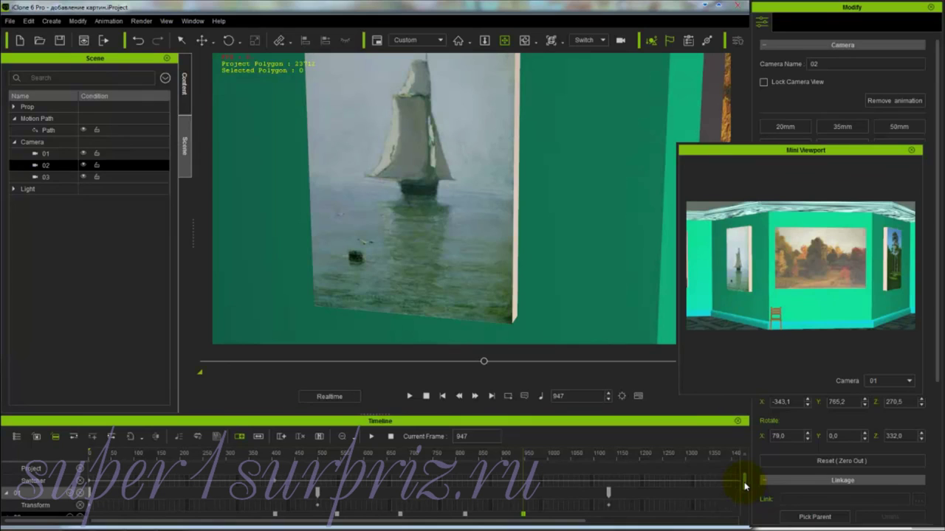
{"action": "left_click", "coordinate": [522, 484]}
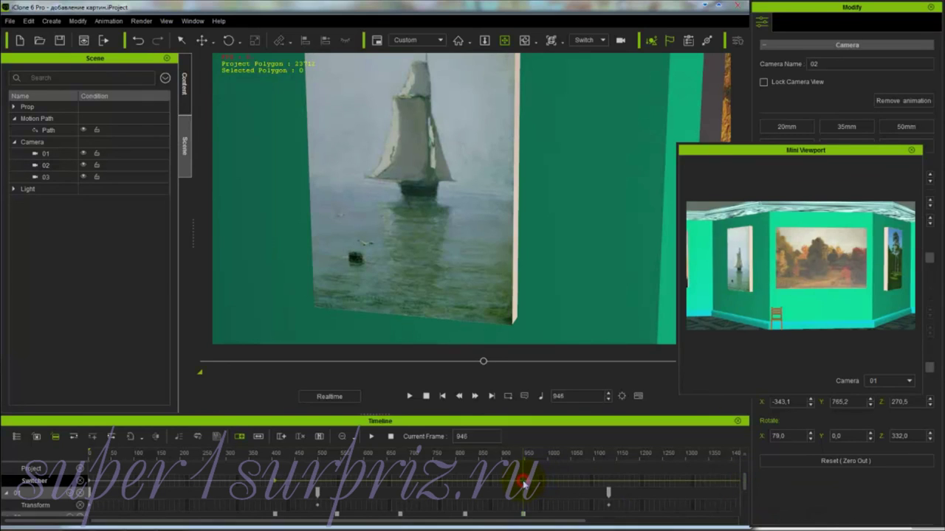
{"action": "right_click", "coordinate": [523, 484]}
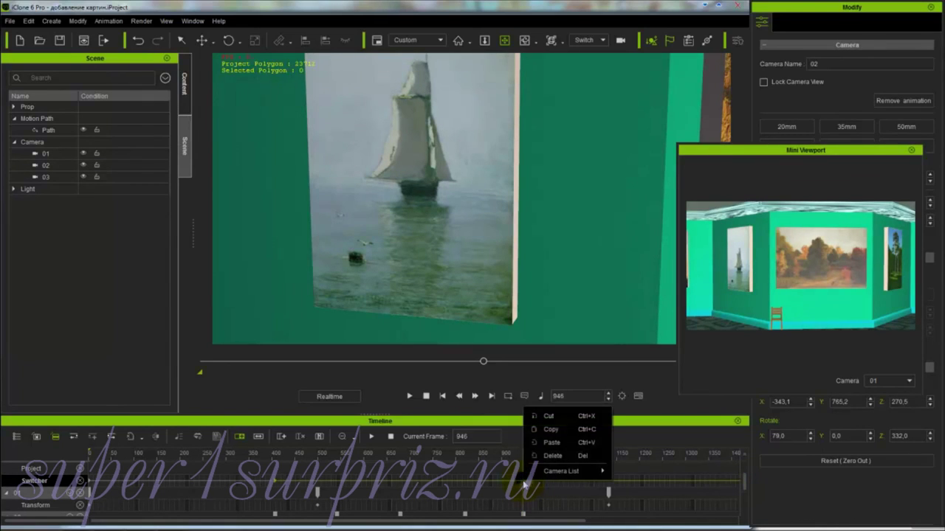
{"action": "mouse_move", "coordinate": [568, 471]}
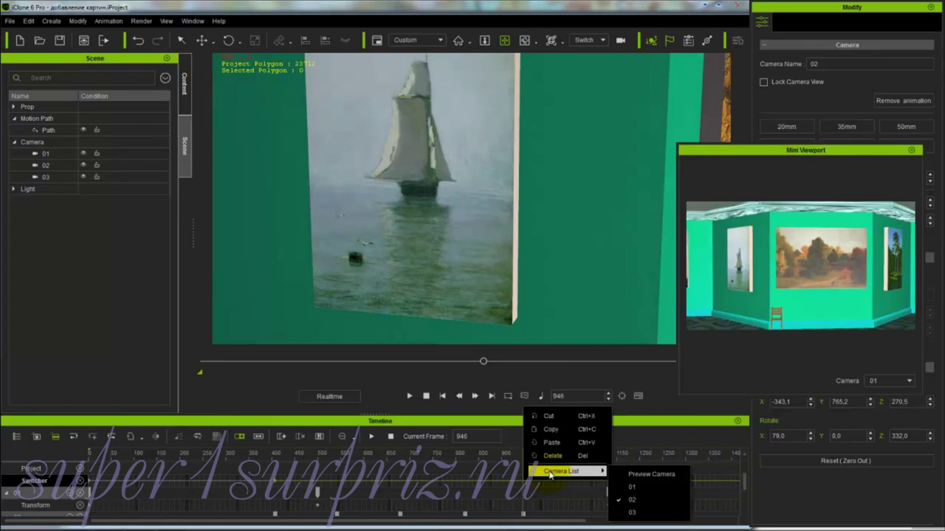
{"action": "left_click", "coordinate": [623, 488]}
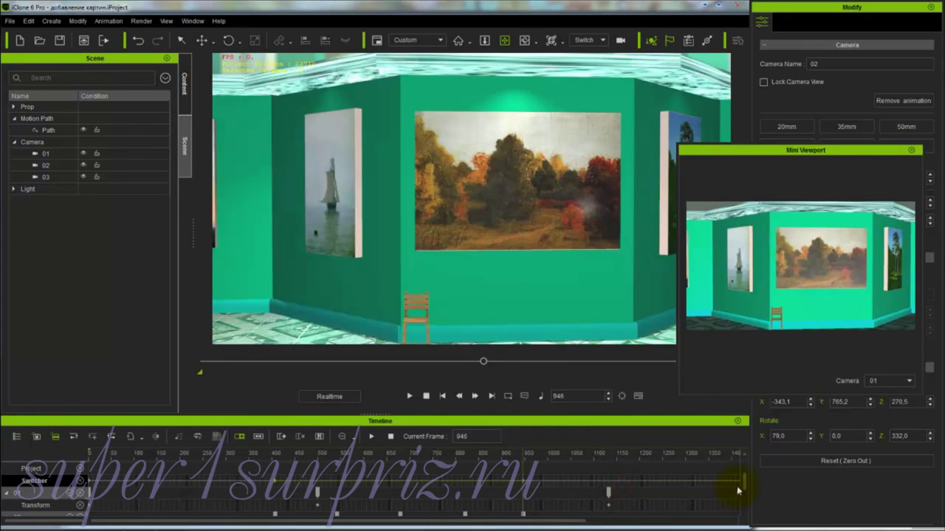
Step: Add a switch to camera 03 on the Switcher track at frame 1133, beside camera 03's first keyframe
{"action": "left_click_drag", "start_coordinate": [744, 482], "coordinate": [744, 502]}
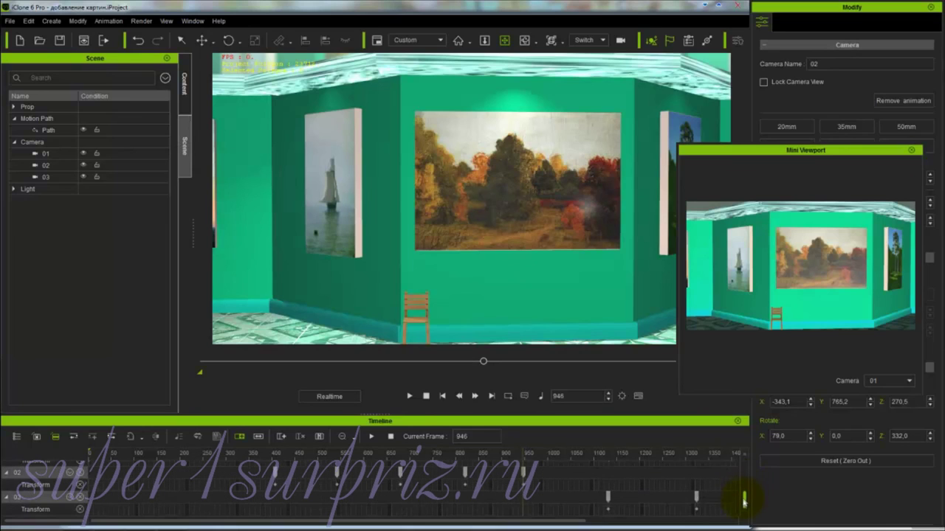
{"action": "left_click", "coordinate": [608, 499]}
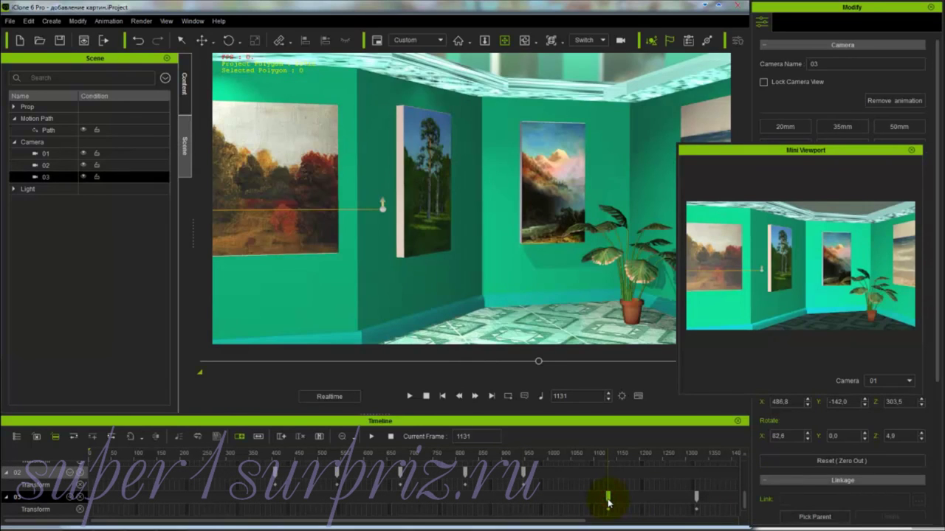
{"action": "left_click_drag", "start_coordinate": [745, 504], "coordinate": [742, 477]}
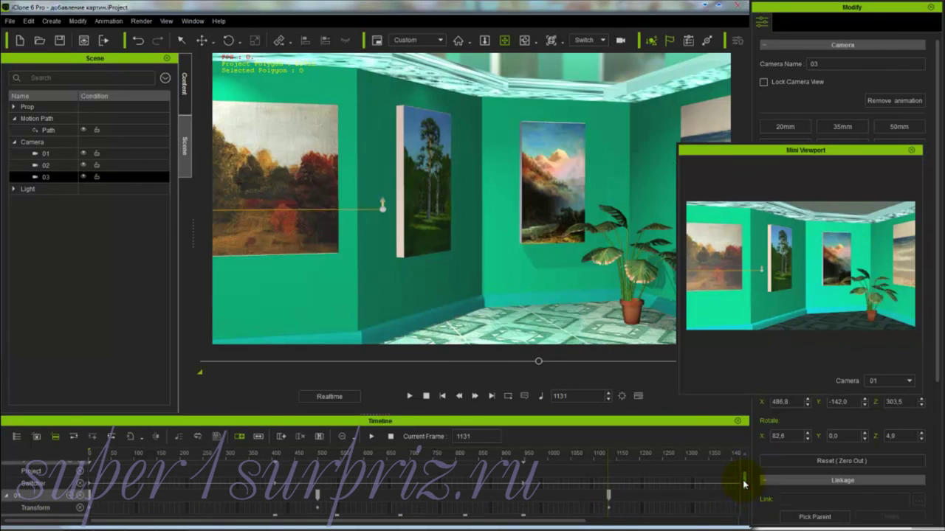
{"action": "left_click", "coordinate": [608, 489]}
{"action": "right_click", "coordinate": [609, 487]}
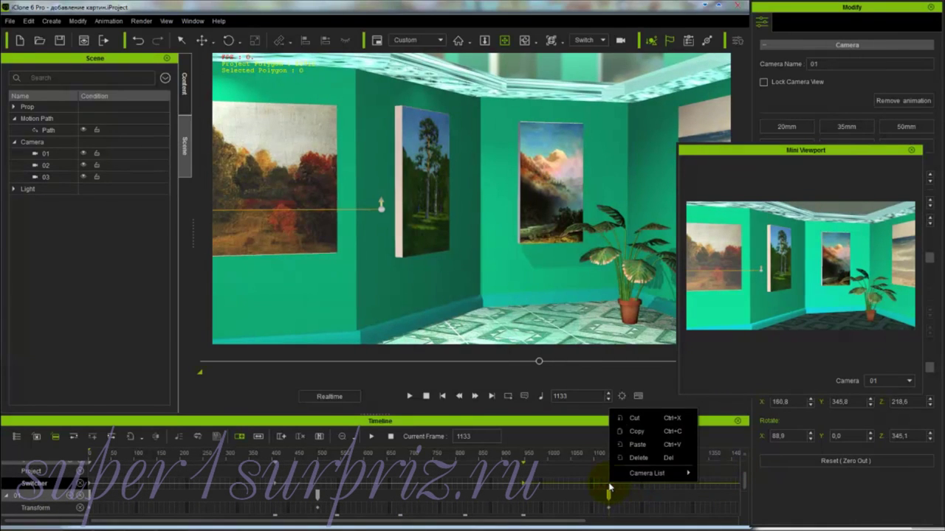
{"action": "mouse_move", "coordinate": [635, 473]}
{"action": "left_click", "coordinate": [709, 514]}
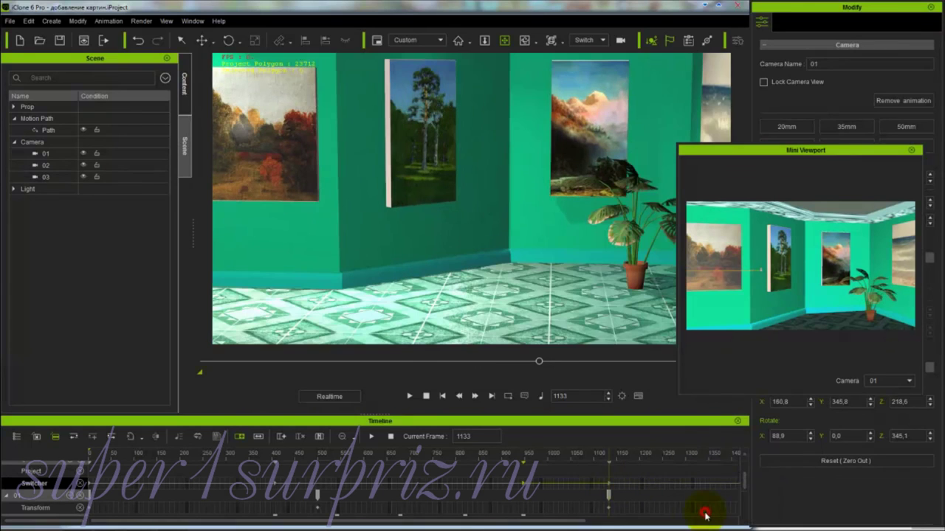
Step: Add a switch back to camera 01 on the Switcher track at frame 1492, beside camera 03's last keyframe
{"action": "scroll", "coordinate": [746, 483], "scroll_direction": "down", "scroll_amount": 3}
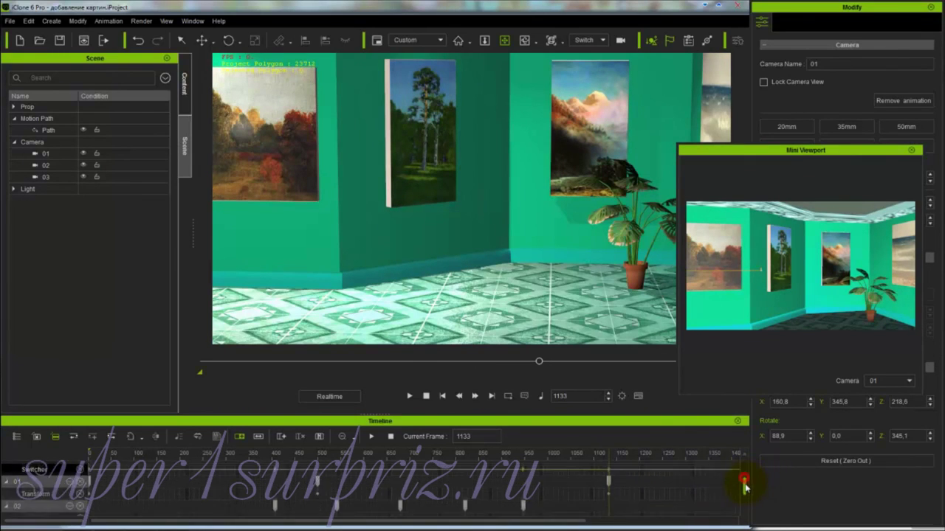
{"action": "left_click_drag", "start_coordinate": [577, 525], "coordinate": [717, 525]}
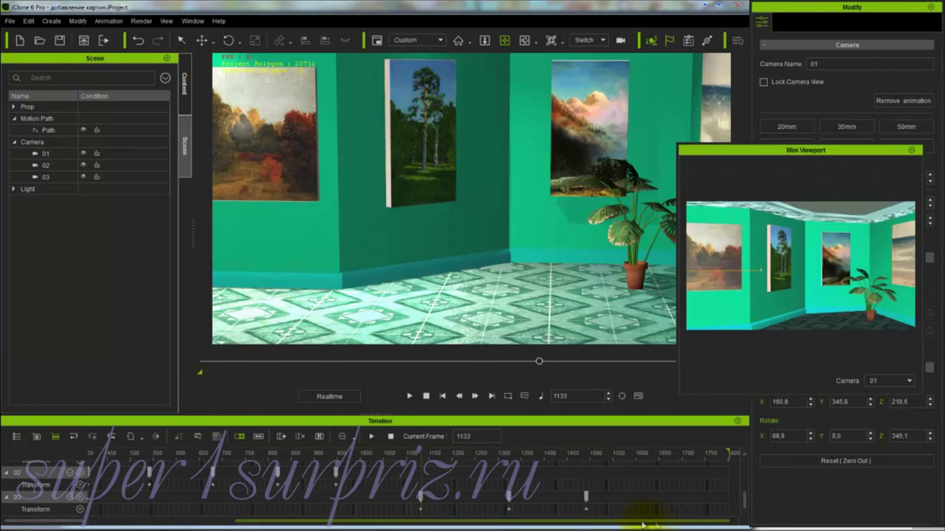
{"action": "left_click", "coordinate": [587, 496]}
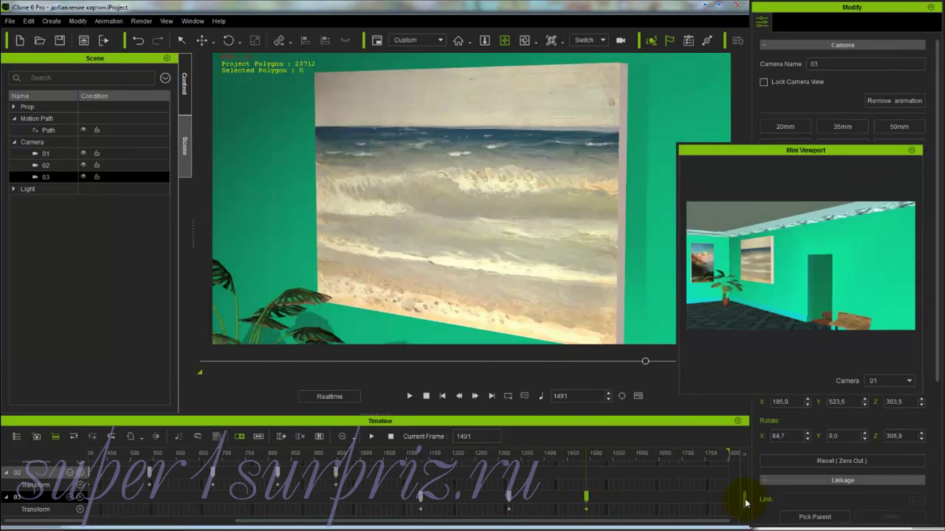
{"action": "left_click_drag", "start_coordinate": [743, 501], "coordinate": [743, 476]}
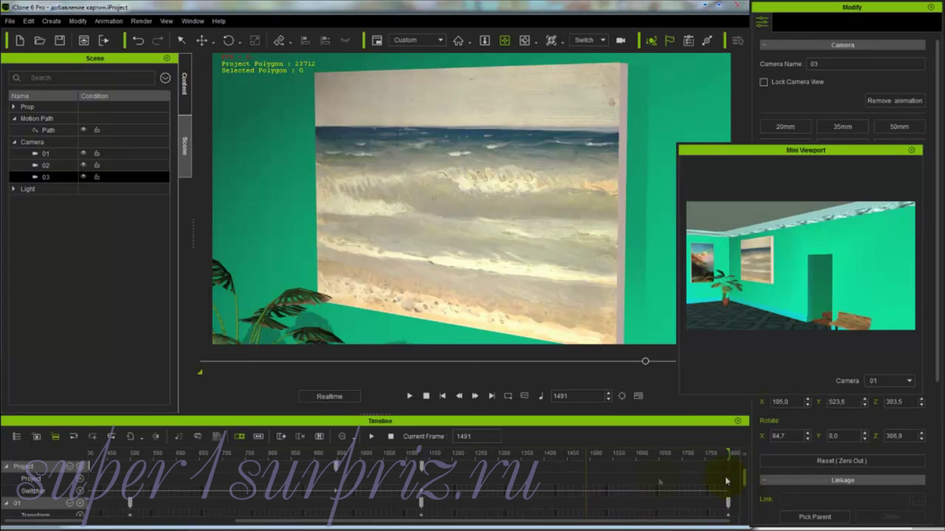
{"action": "left_click", "coordinate": [587, 495]}
{"action": "right_click", "coordinate": [587, 495]}
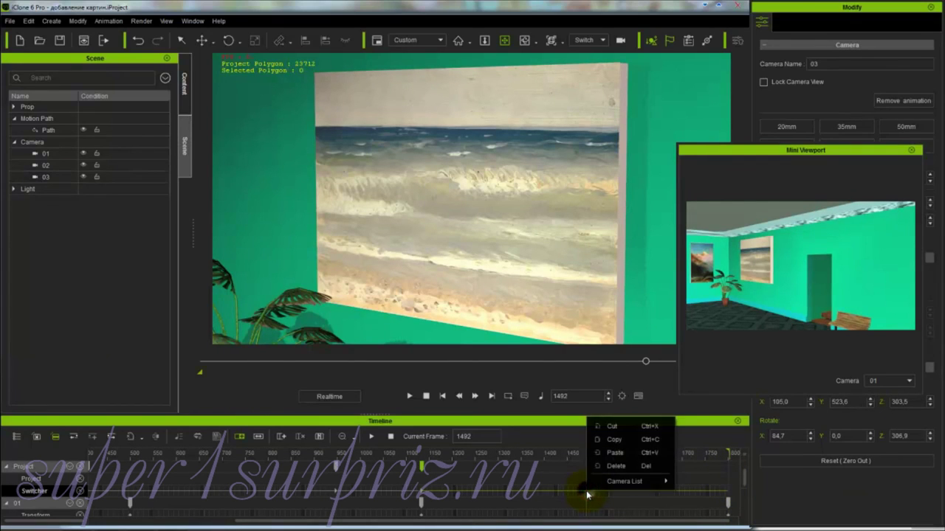
{"action": "mouse_move", "coordinate": [624, 481]}
{"action": "left_click", "coordinate": [707, 498]}
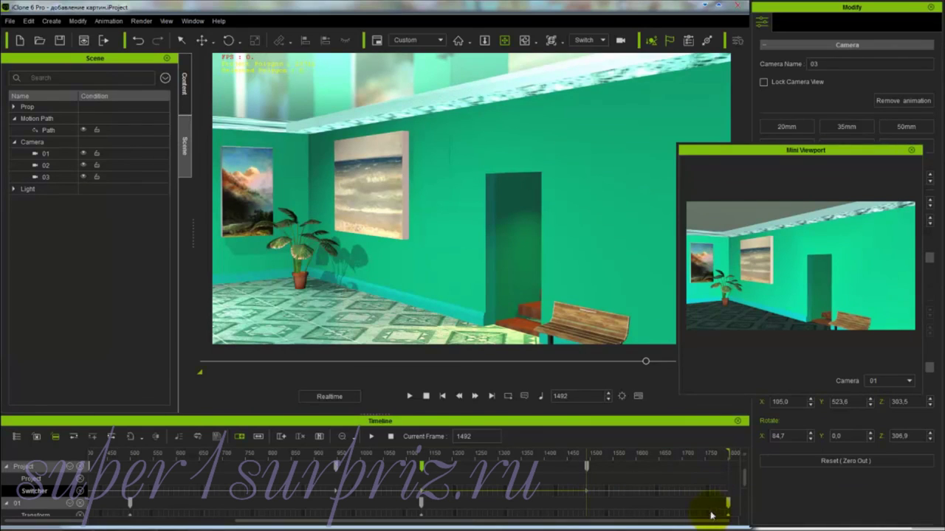
Step: Close the Mini Viewport and play the complete switched camera tour from the first frame
{"action": "left_click", "coordinate": [912, 151]}
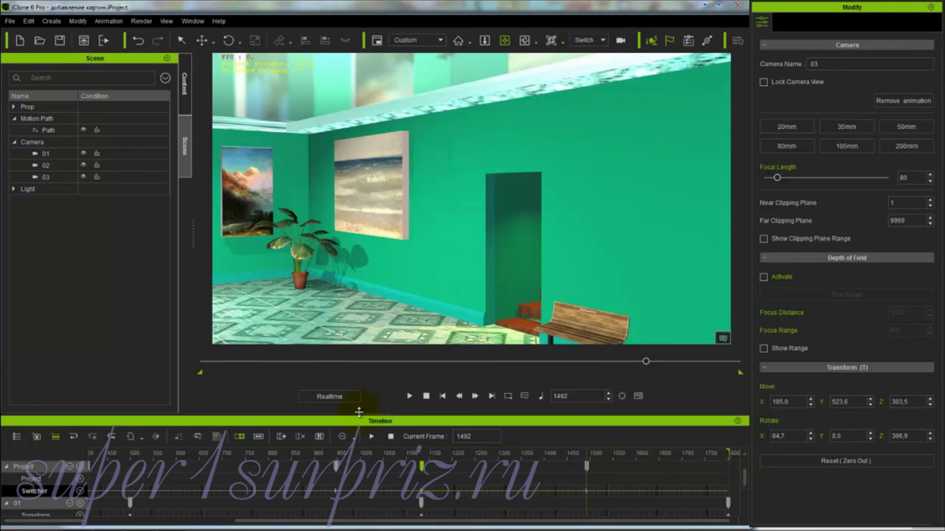
{"action": "left_click", "coordinate": [442, 396]}
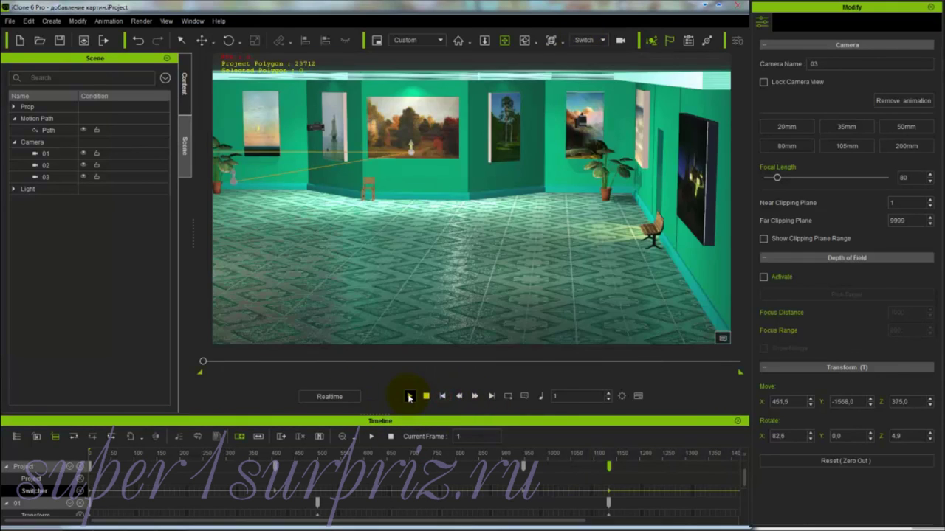
{"action": "left_click", "coordinate": [409, 396]}
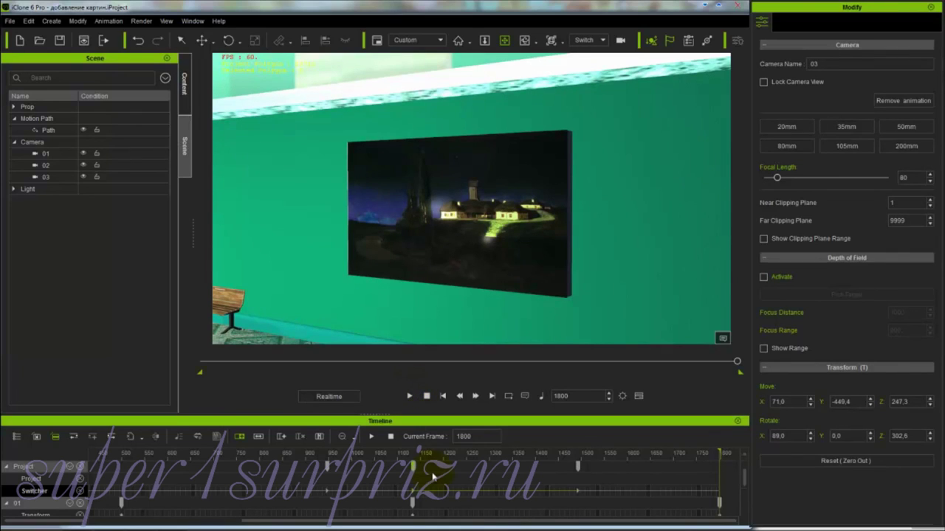
Step: Go to frame 1131 at camera 01's keyframe and examine how camera 03's first keyframe lines up with it
{"action": "left_click", "coordinate": [413, 504]}
{"action": "mouse_move", "coordinate": [413, 494]}
{"action": "left_mouse_down"}
{"action": "mouse_move", "coordinate": [487, 494]}
{"action": "mouse_move", "coordinate": [413, 496]}
{"action": "left_mouse_up"}
{"action": "left_click", "coordinate": [413, 496]}
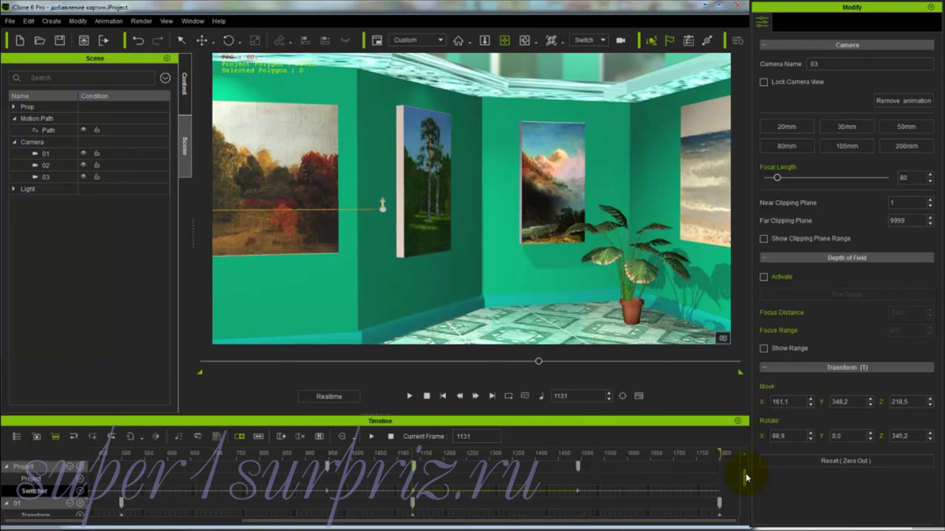
{"action": "left_click_drag", "start_coordinate": [746, 478], "coordinate": [744, 508]}
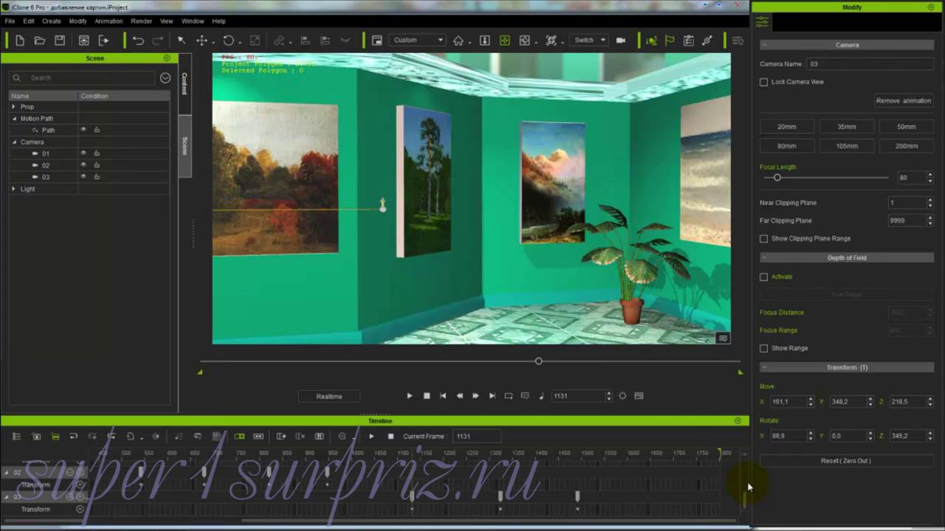
{"action": "left_click", "coordinate": [635, 228]}
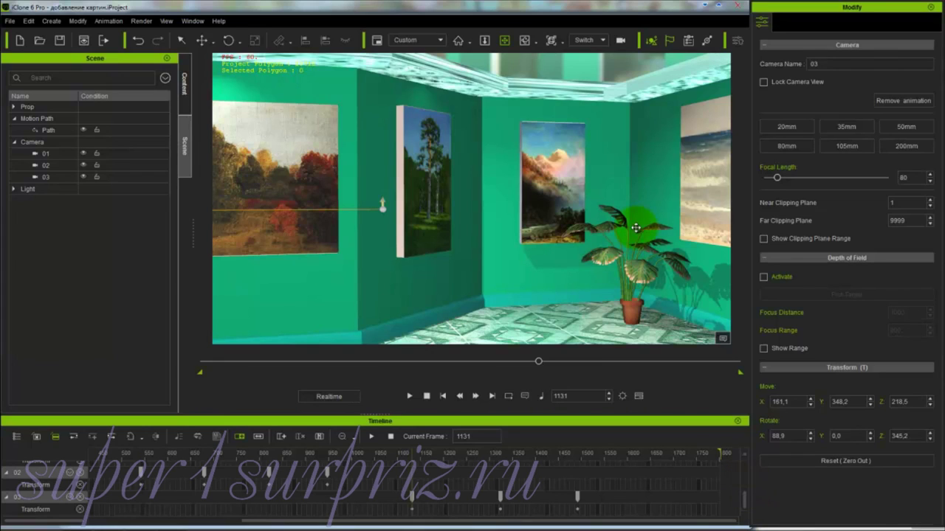